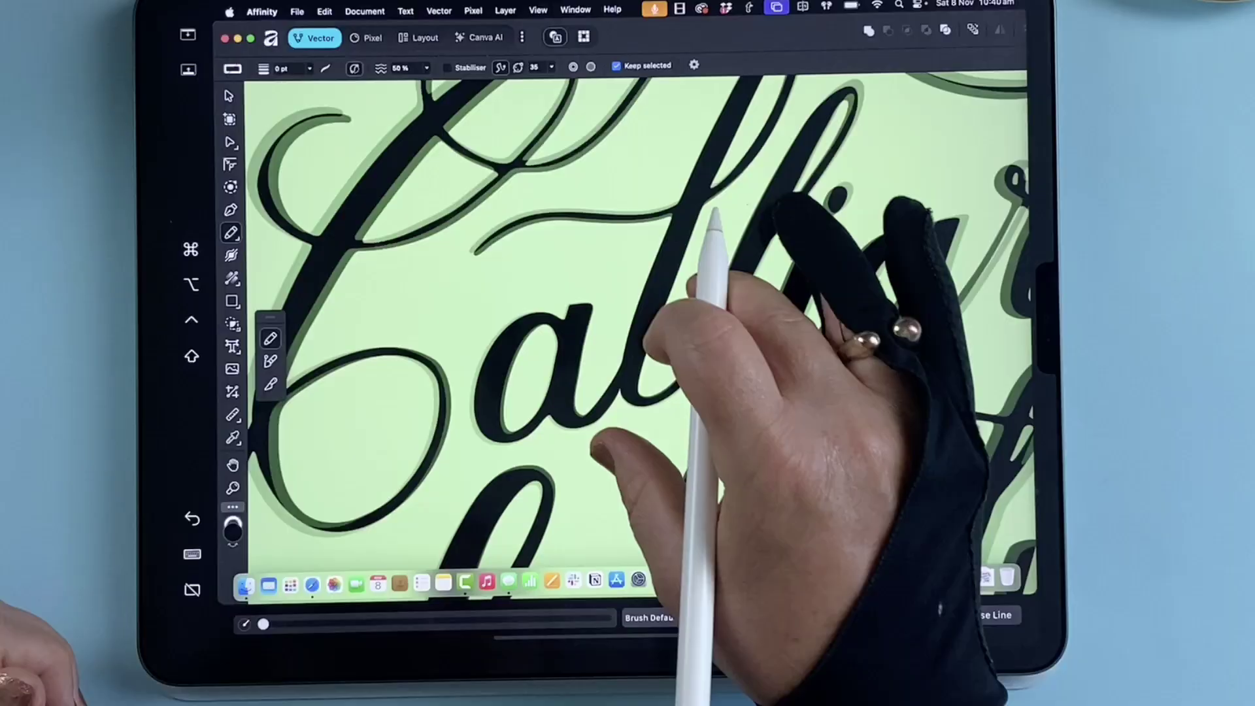
pyautogui.scroll(5, 653, 326)
pyautogui.moveTo(702, 318)
pyautogui.mouseDown()
pyautogui.moveTo(643, 424)
pyautogui.moveTo(639, 482)
pyautogui.mouseUp()
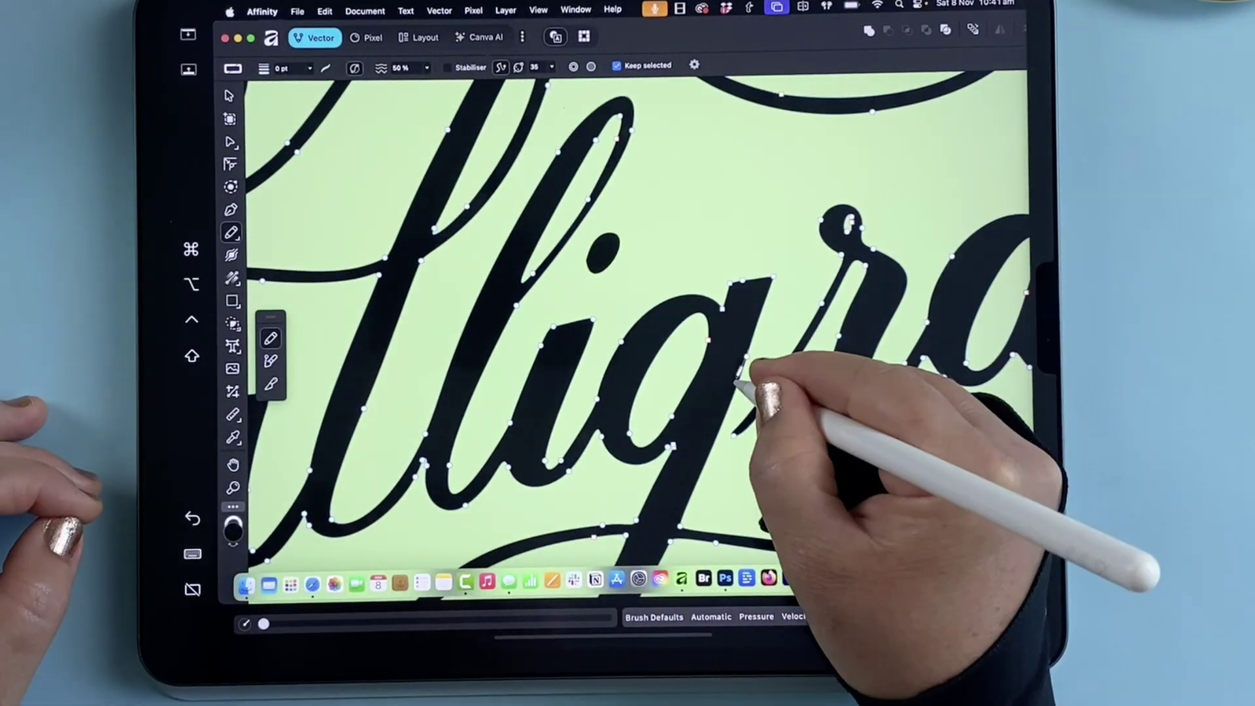
pyautogui.moveTo(737, 373)
pyautogui.mouseDown()
pyautogui.moveTo(716, 437)
pyautogui.moveTo(686, 406)
pyautogui.mouseUp()
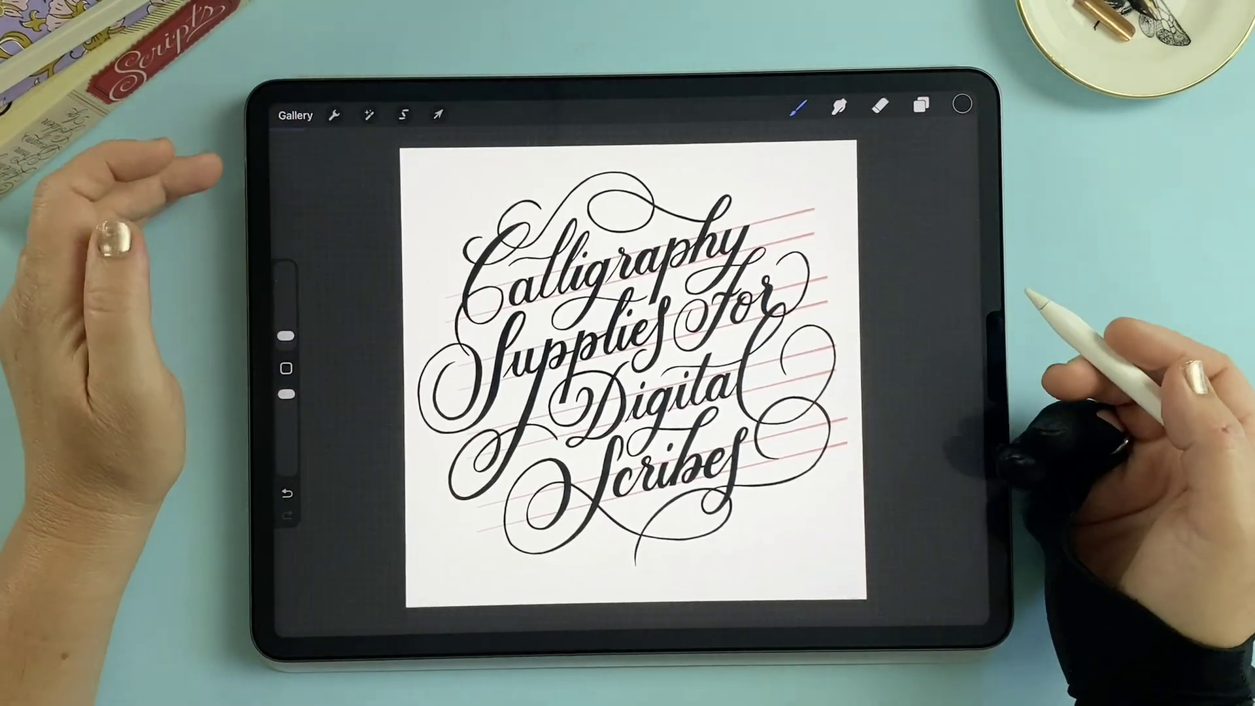
# - Switch to Procreate, view its version information from the gallery, and reopen the calligraphy supplies lettering artwork
pyautogui.click(295, 115)
pyautogui.click(297, 121)
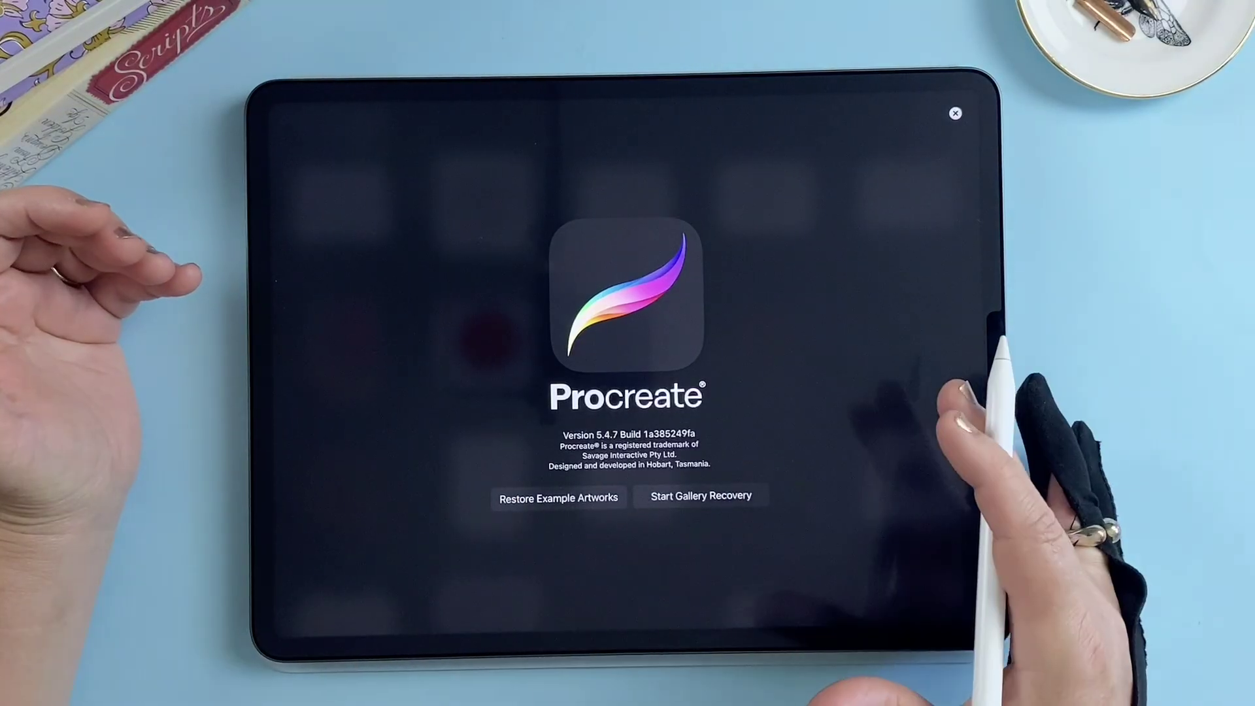
pyautogui.click(955, 114)
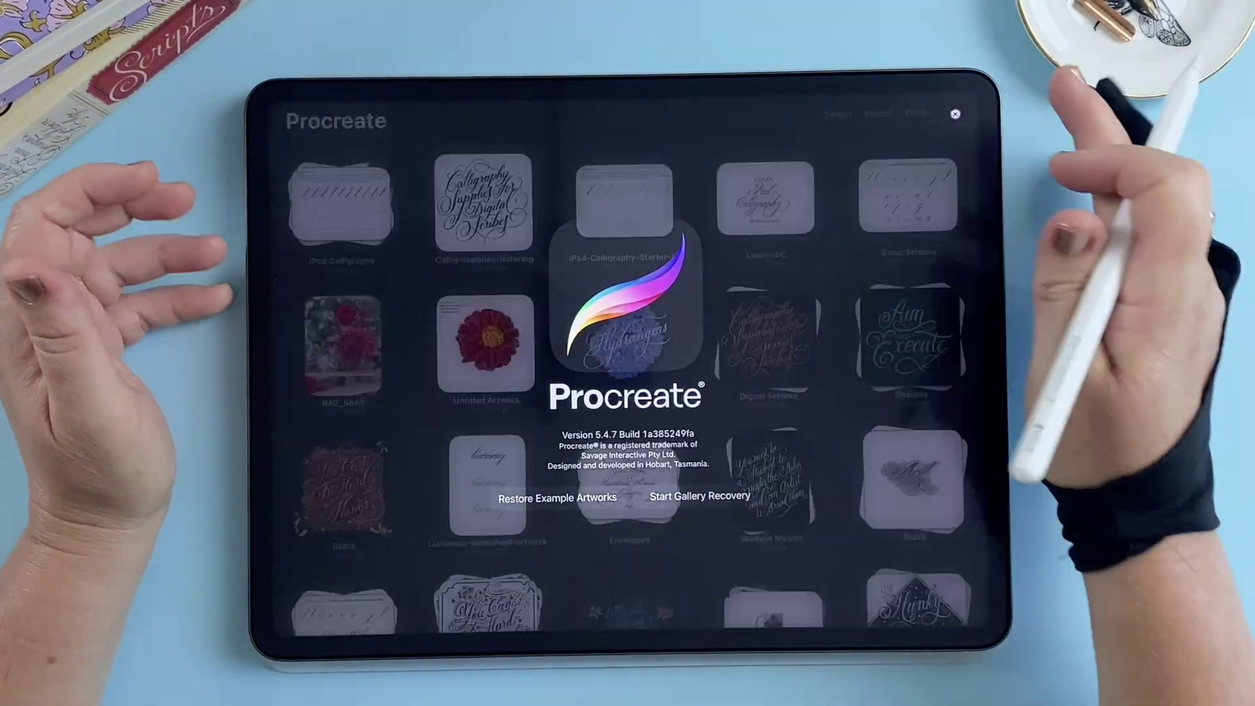
pyautogui.click(469, 219)
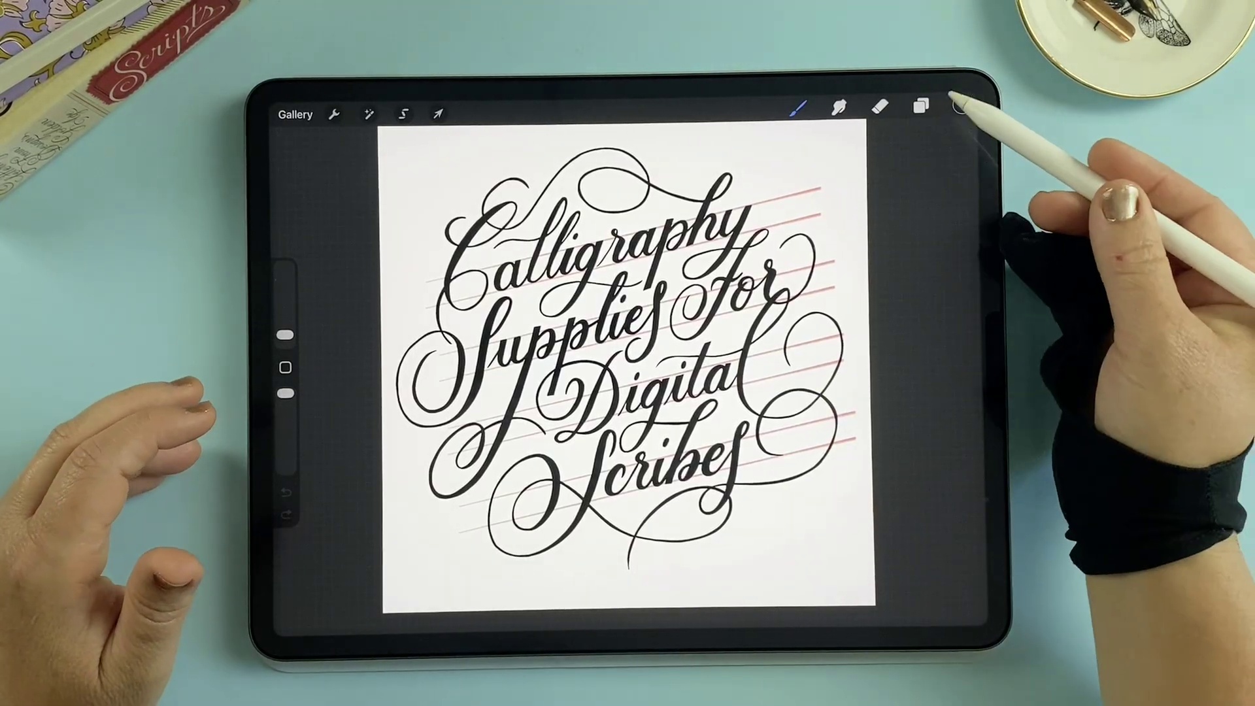
# - Hide the Guides layer so only the lettering shows on the white background
pyautogui.click(921, 106)
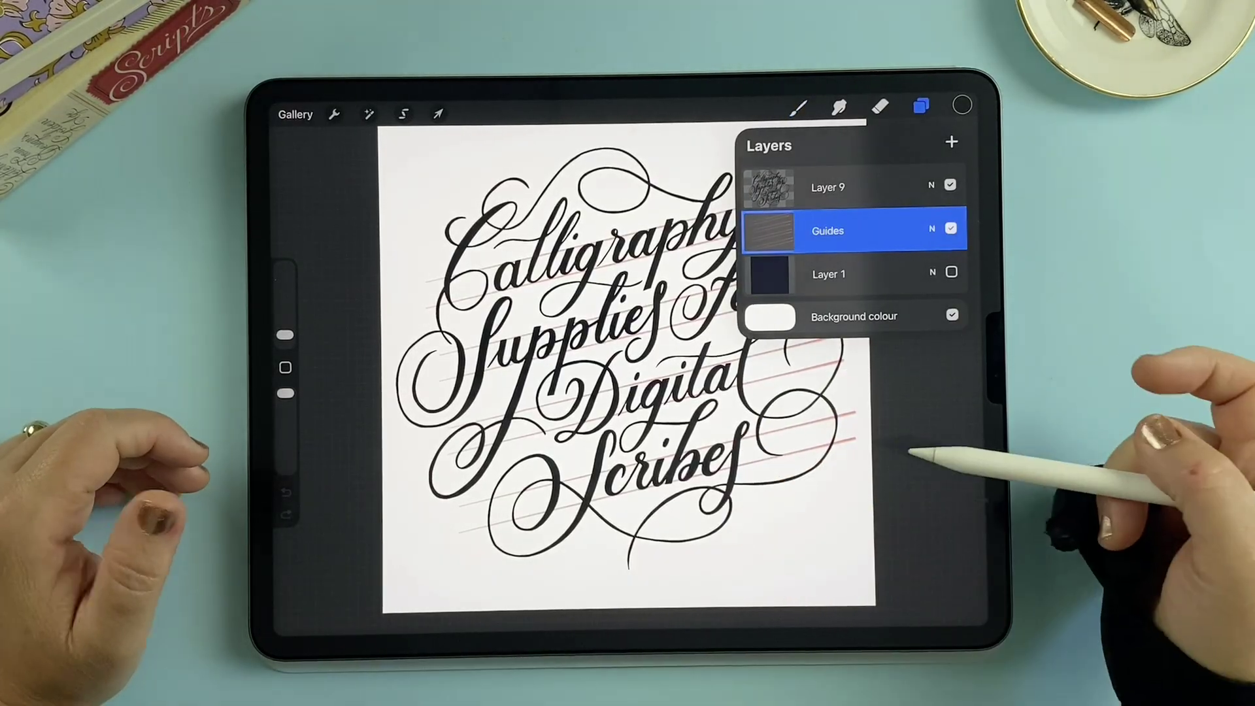
pyautogui.click(343, 465)
pyautogui.scroll(2, 751, 366)
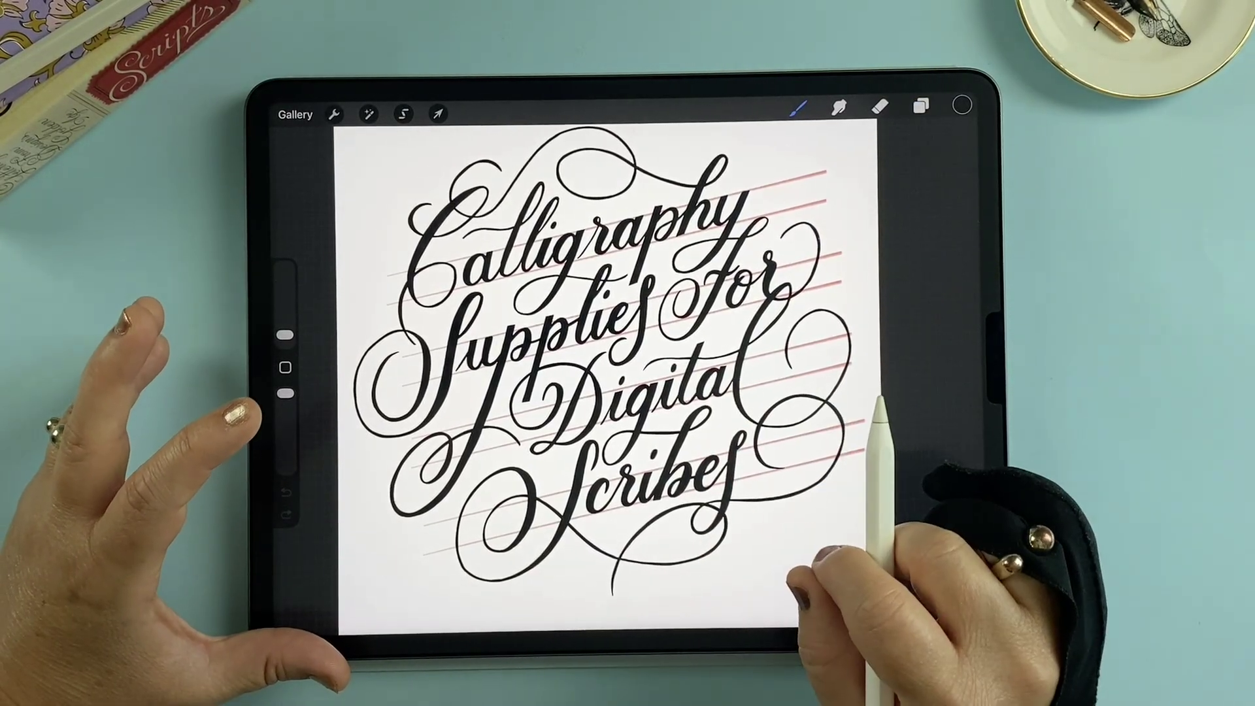
pyautogui.click(921, 106)
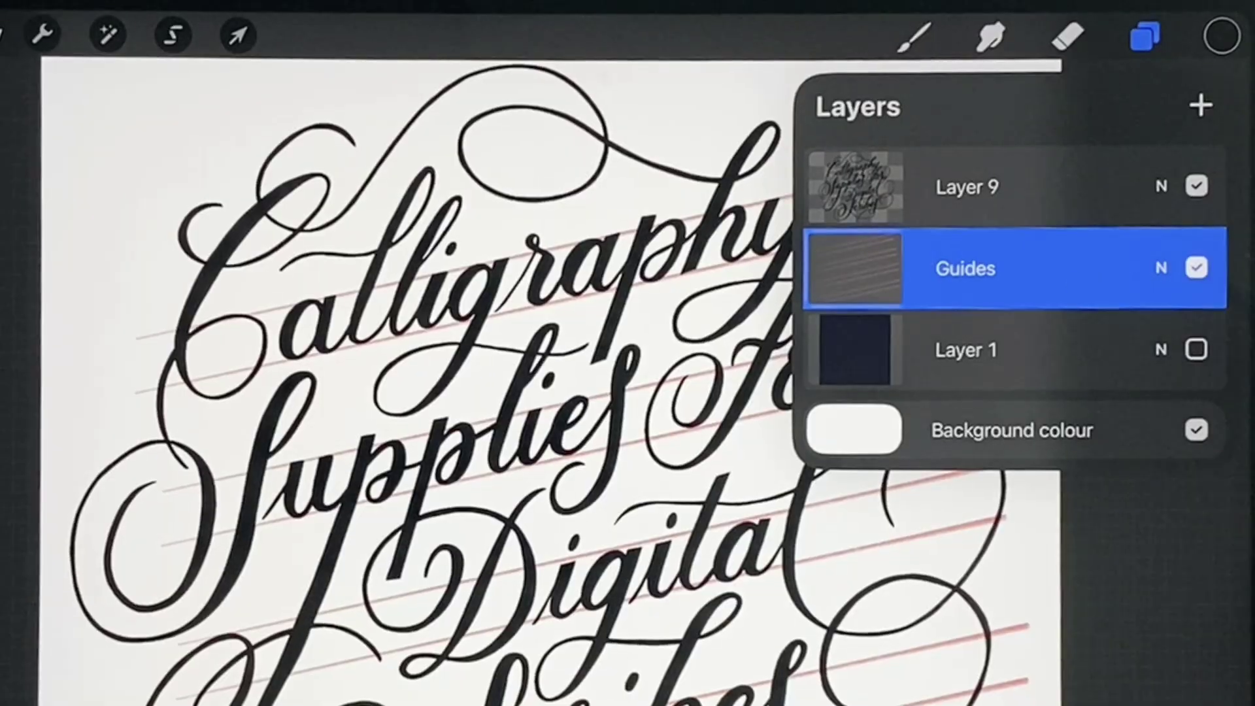
pyautogui.click(1196, 267)
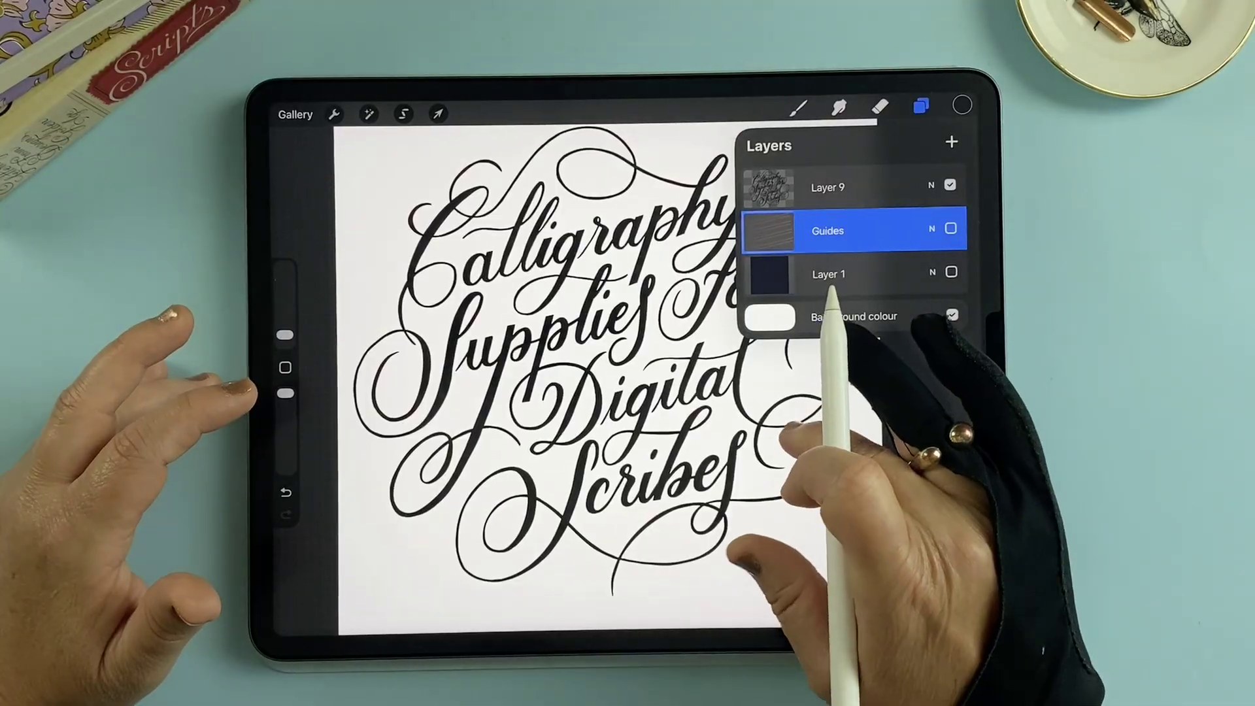
pyautogui.click(921, 106)
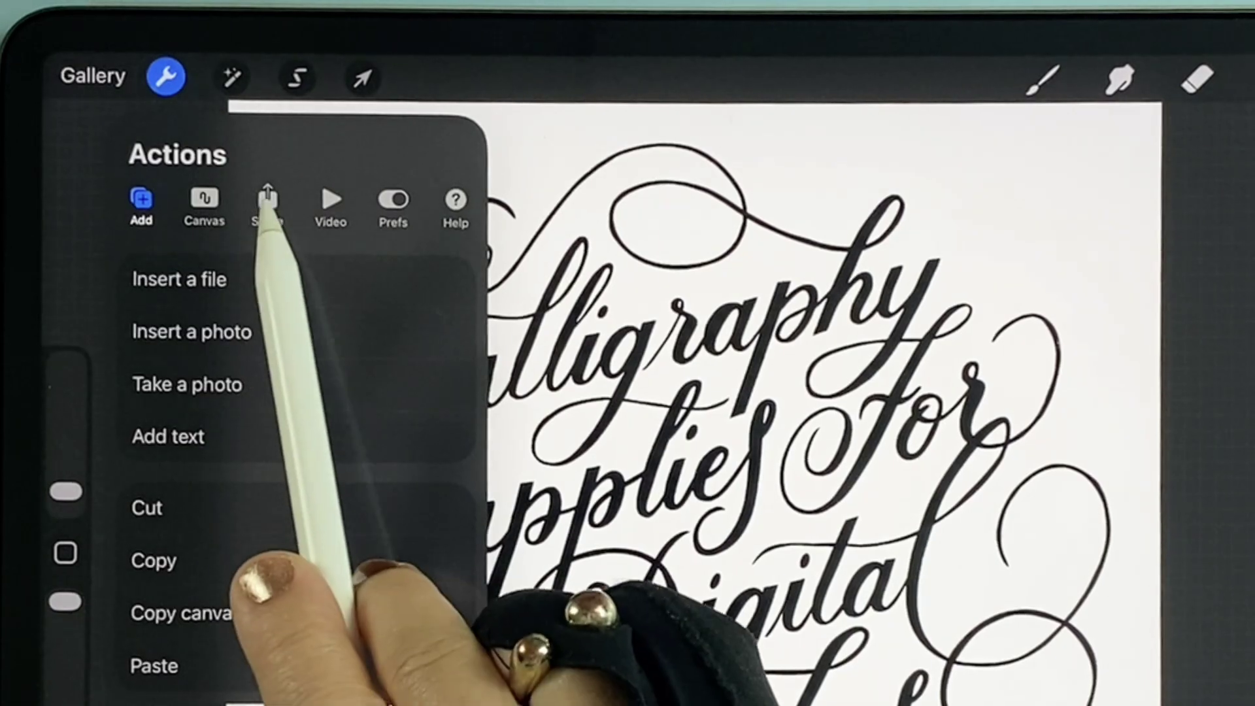
# - Export the lettering artwork as a PNG image and share it through AirDrop
pyautogui.click(267, 208)
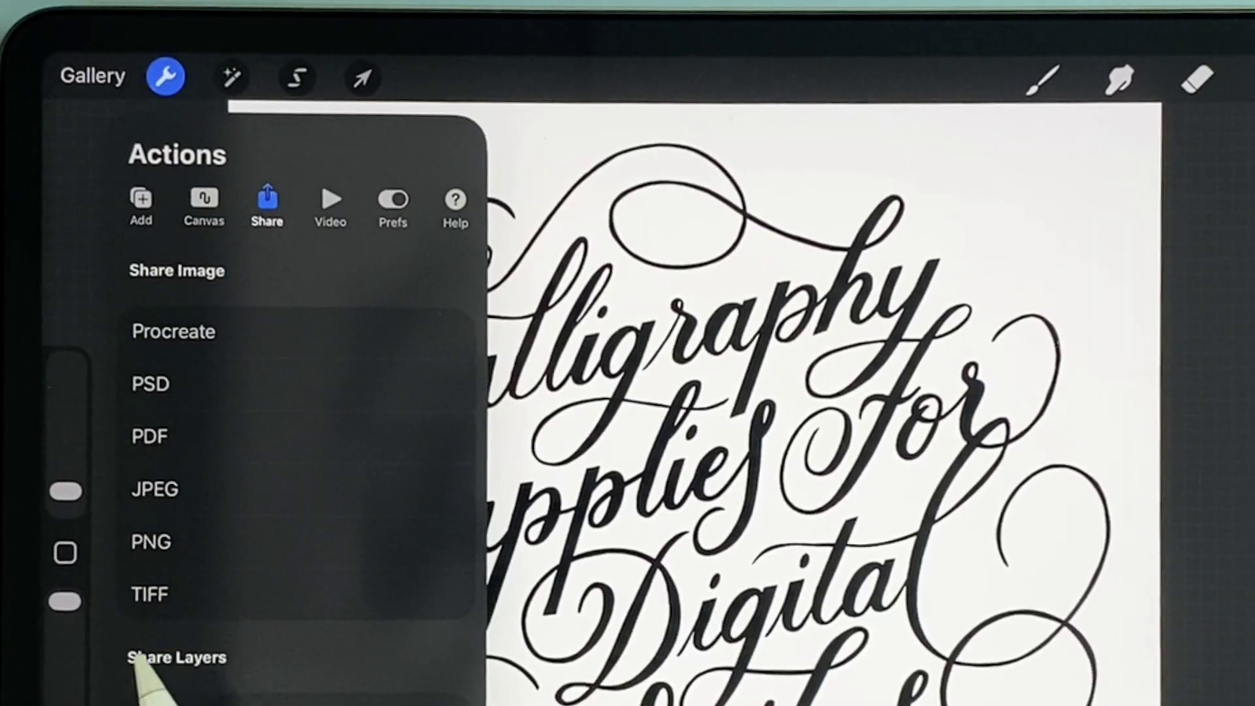
pyautogui.click(181, 541)
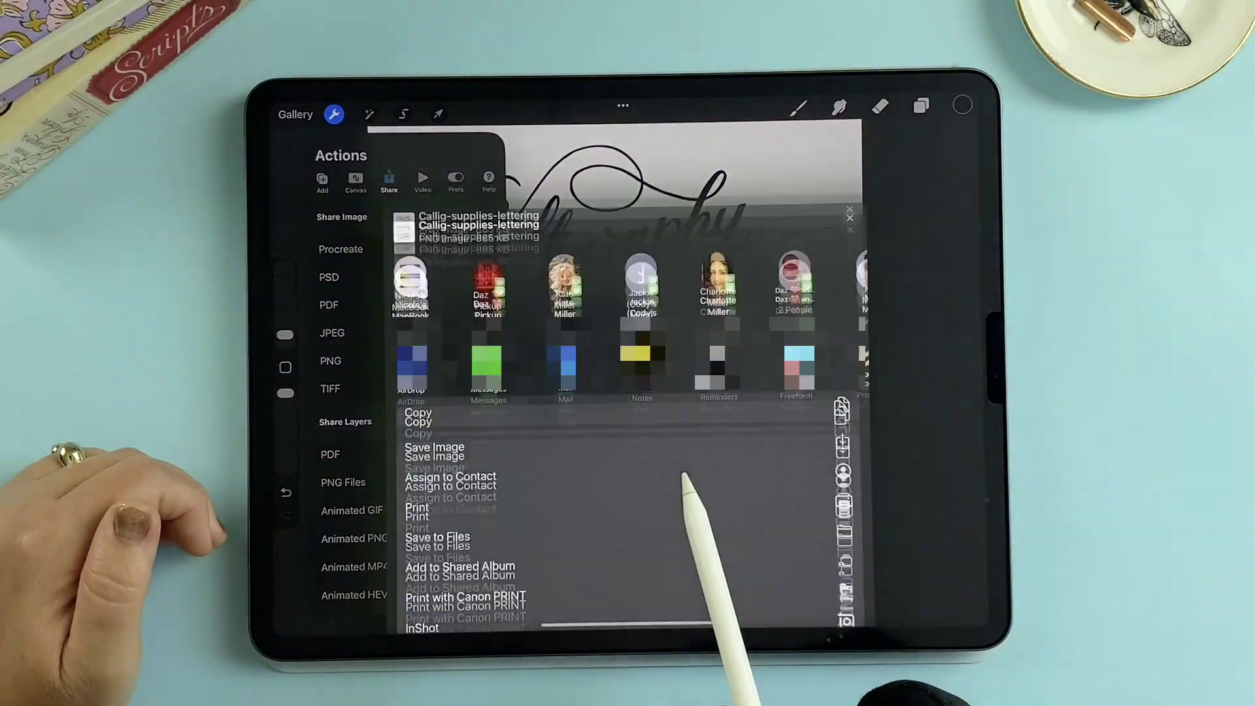
pyautogui.scroll(-3, 785, 512)
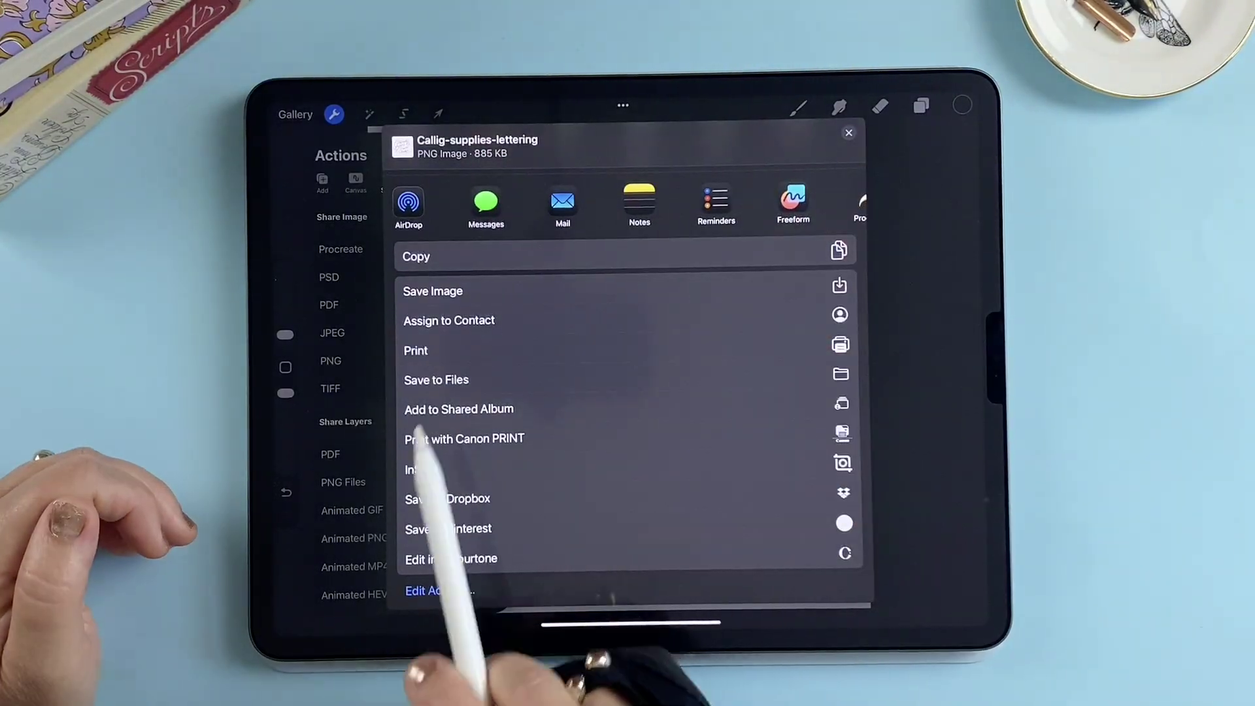
pyautogui.click(436, 362)
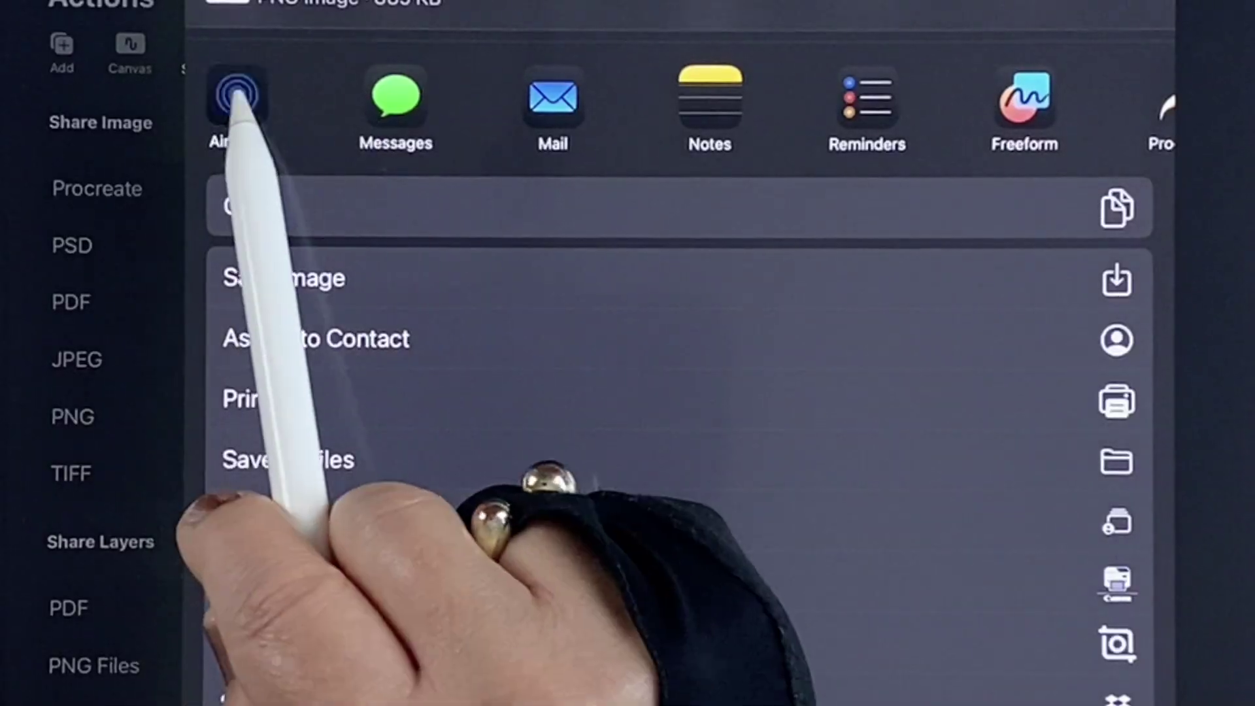
pyautogui.click(235, 98)
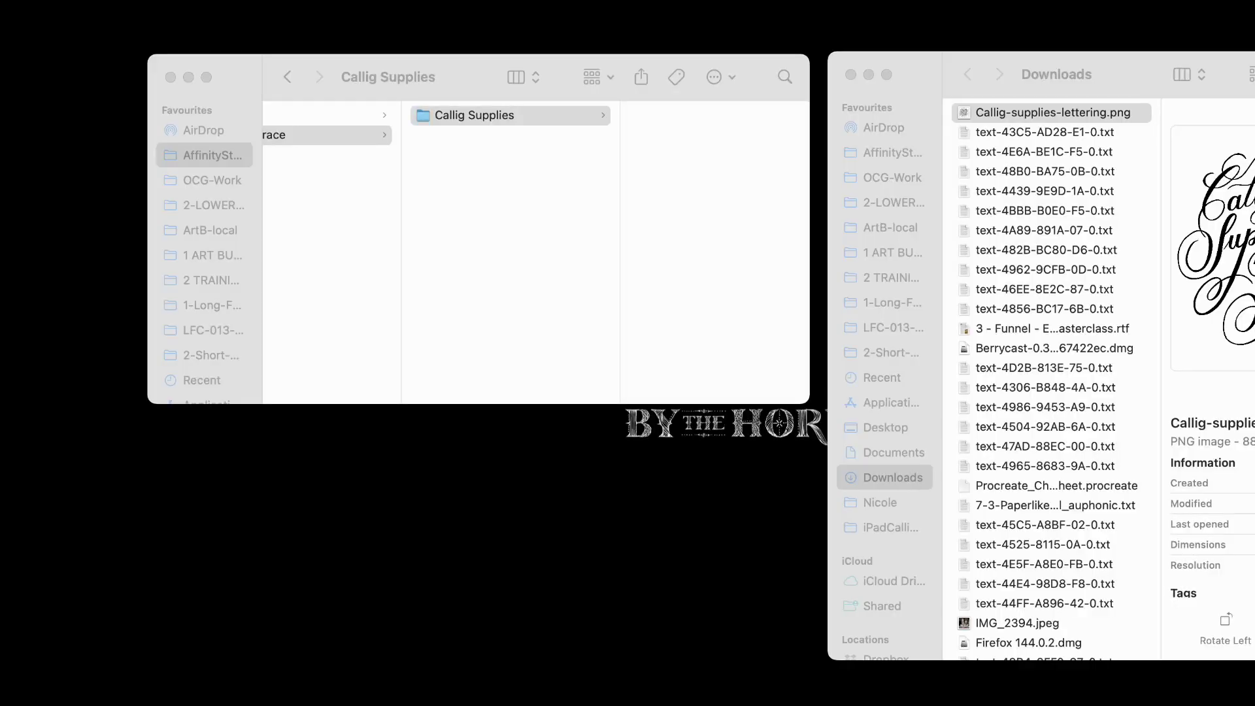
# - In Finder, preview Callig-supplies-lettering.png in Downloads and move it into the Callig Supplies folder
pyautogui.click(1081, 111)
pyautogui.press('Escape')
pyautogui.press('space')
pyautogui.press('space')
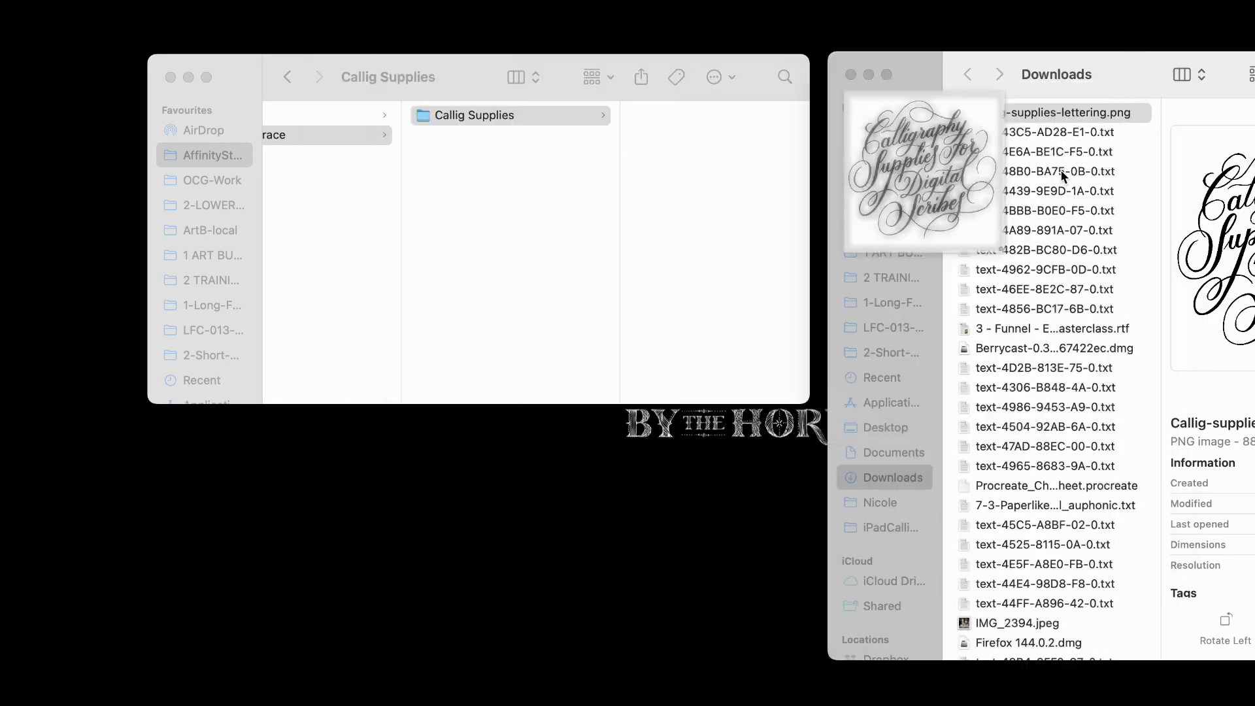
pyautogui.moveTo(1081, 115); pyautogui.dragTo(735, 132)
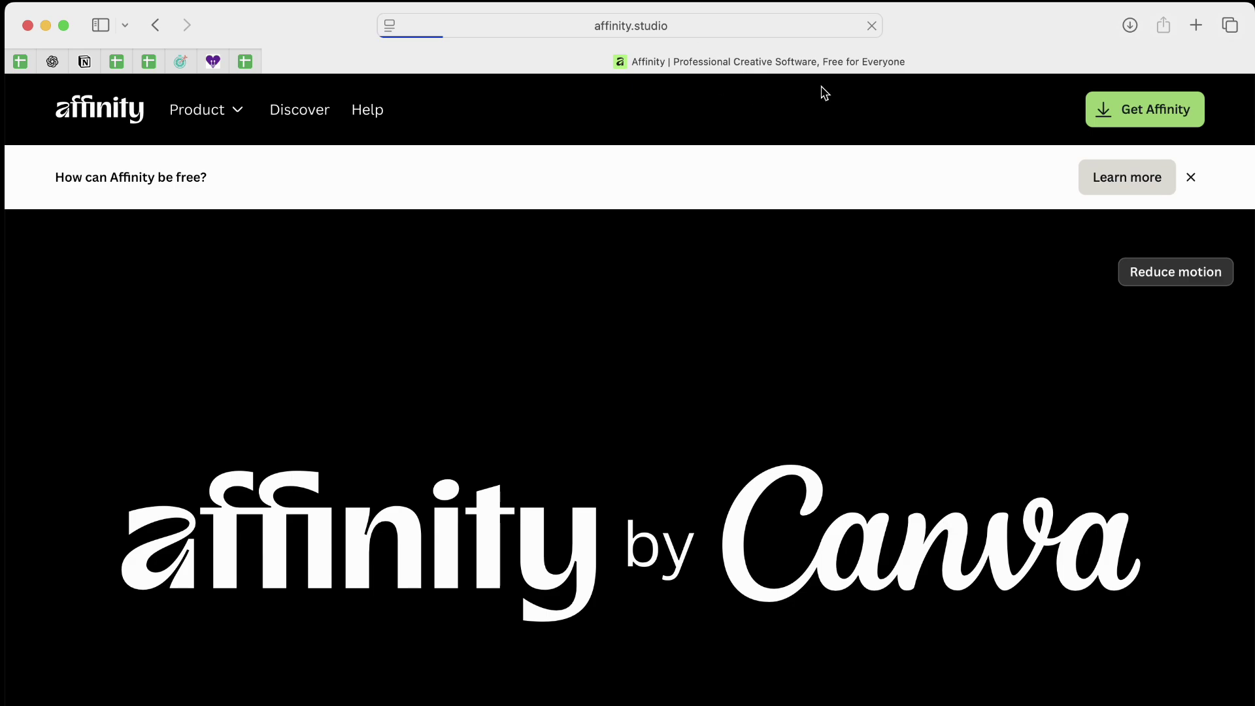
# - Switch to the browser and look up the Affinity download on the affinity.studio website
pyautogui.click(753, 30)
pyautogui.click(592, 29)
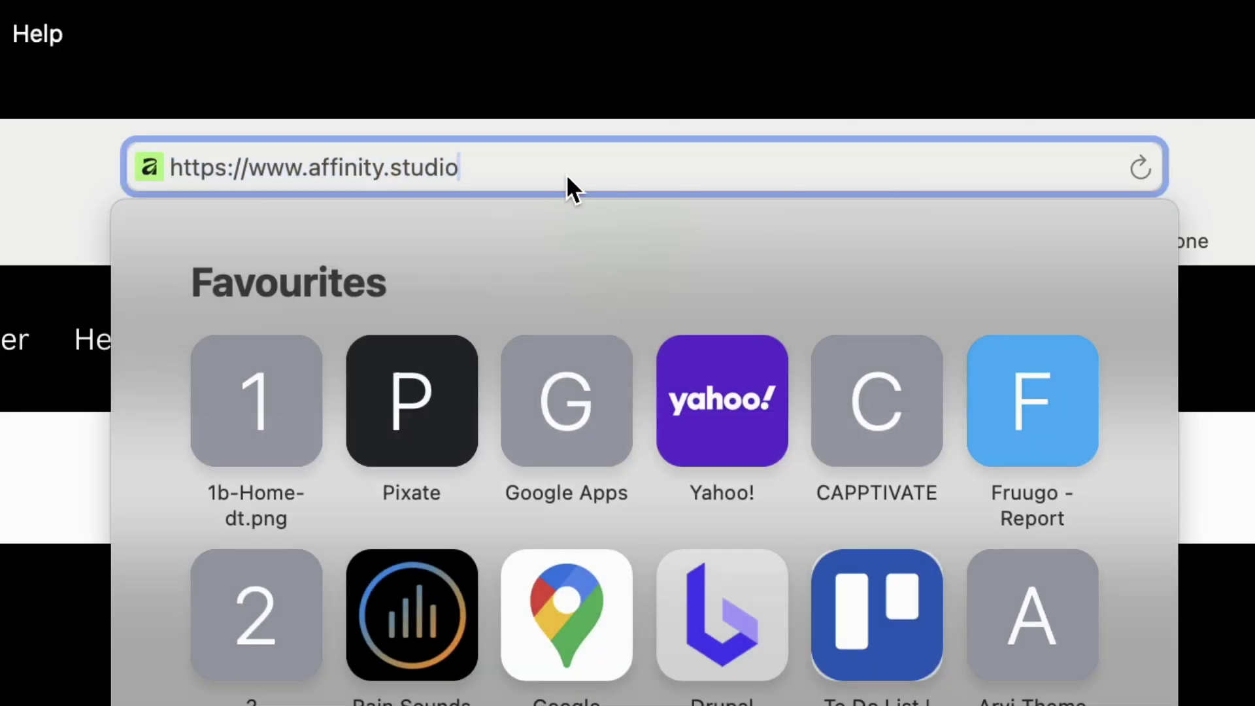
pyautogui.moveTo(497, 161); pyautogui.dragTo(81, 152)
pyautogui.click(1236, 121)
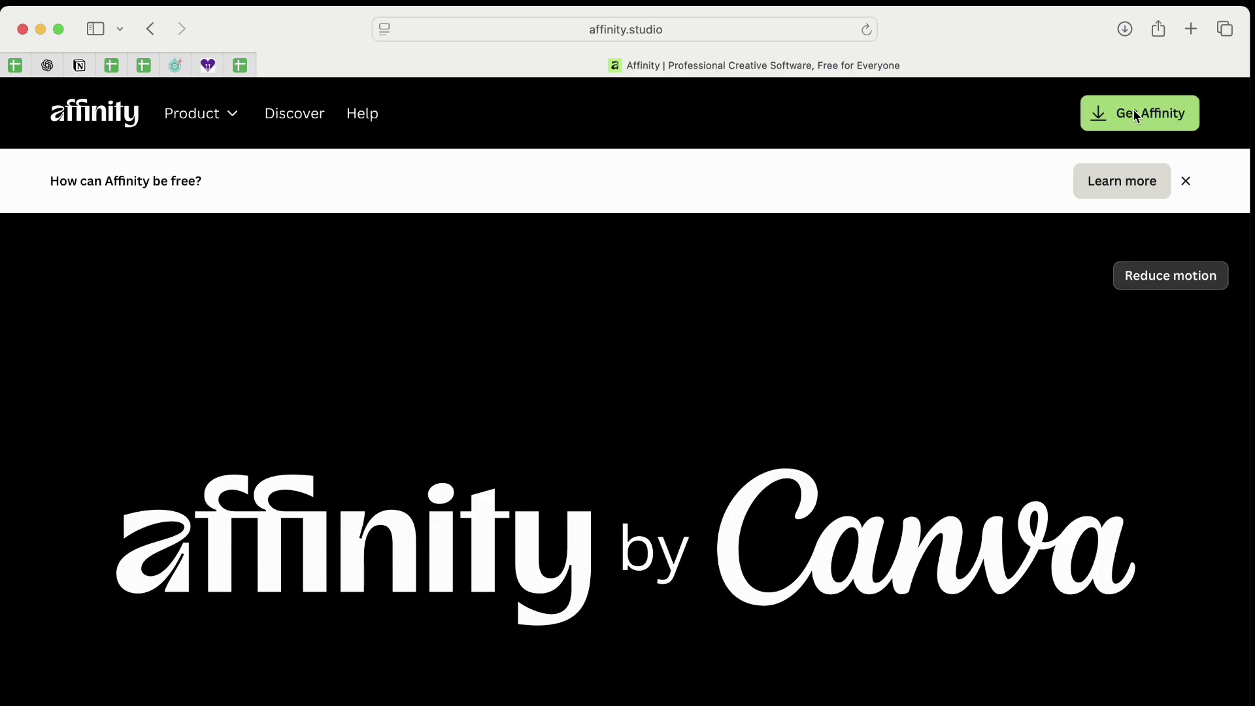
pyautogui.click(1116, 124)
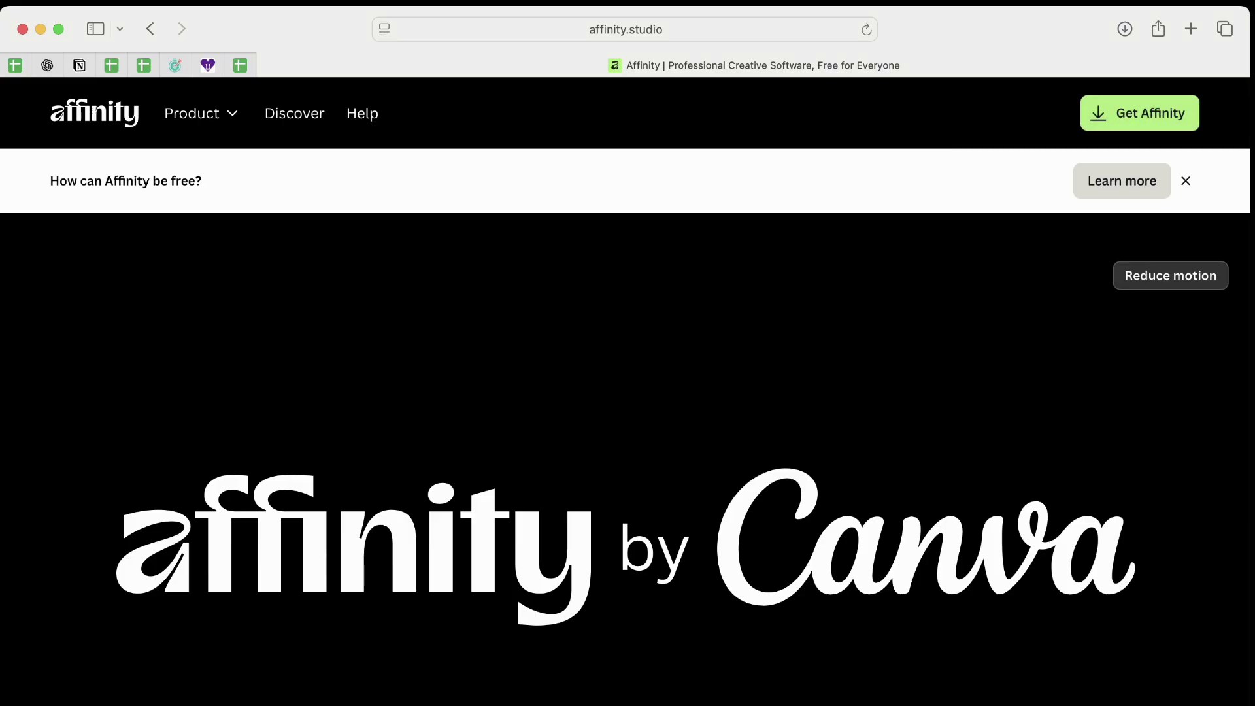
# - Switch to Affinity and create a new landscape A4 document, 297 × 210 mm, from the RGB page sizes
pyautogui.press('super+o')
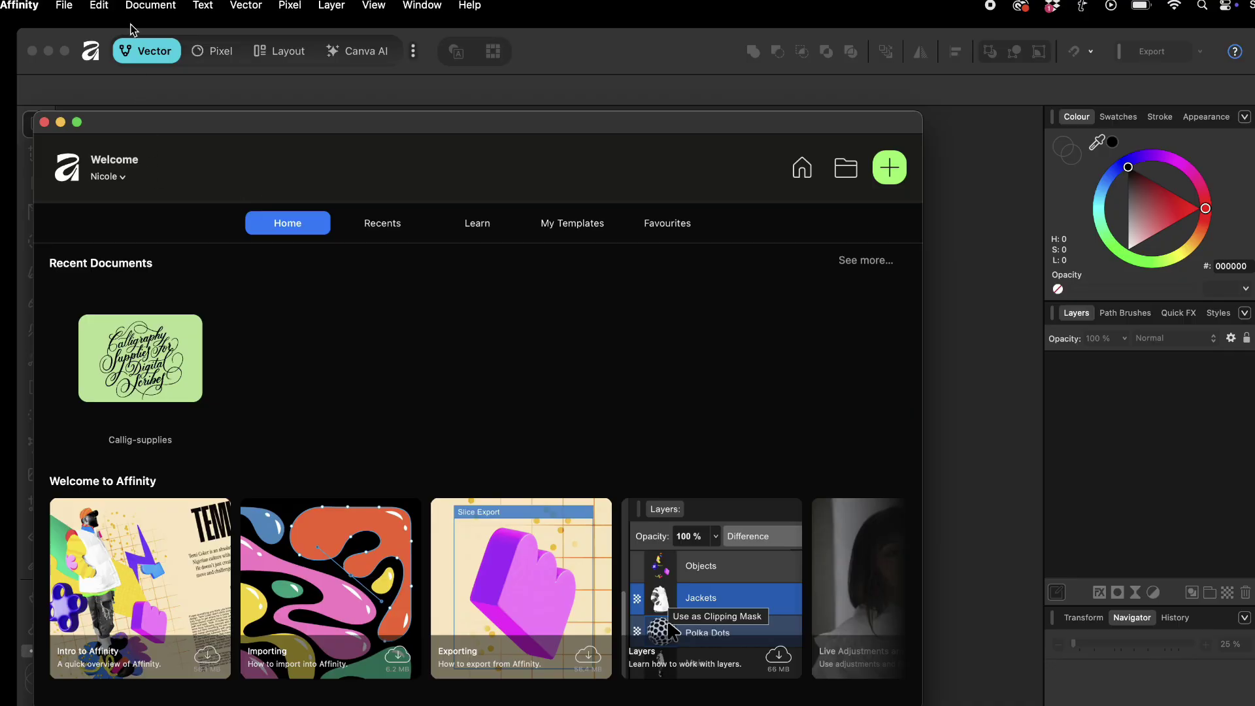
pyautogui.click(65, 5)
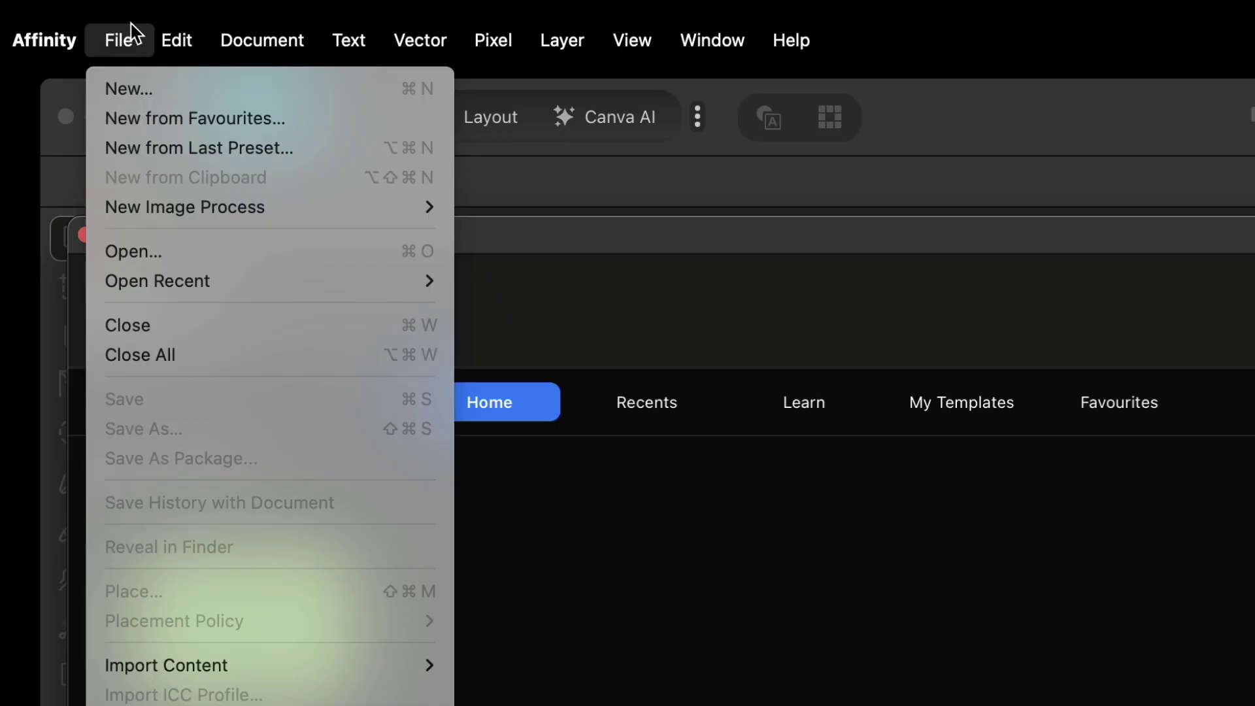
pyautogui.click(145, 85)
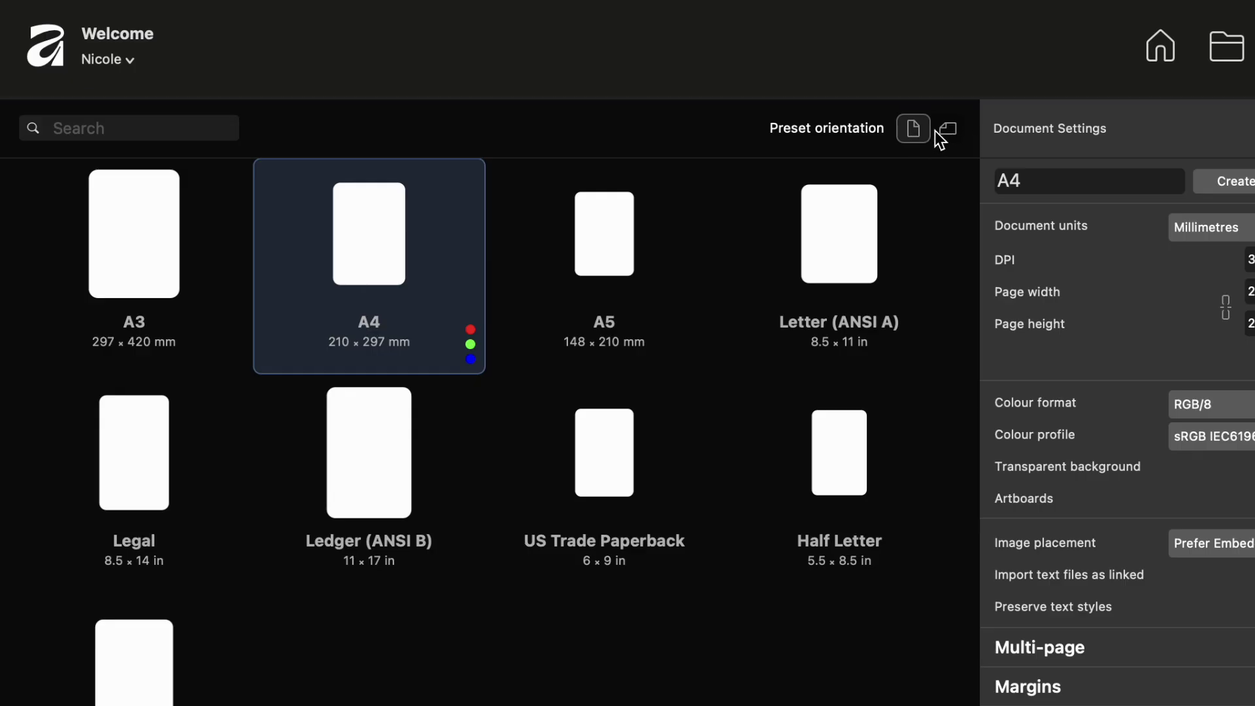
pyautogui.click(949, 129)
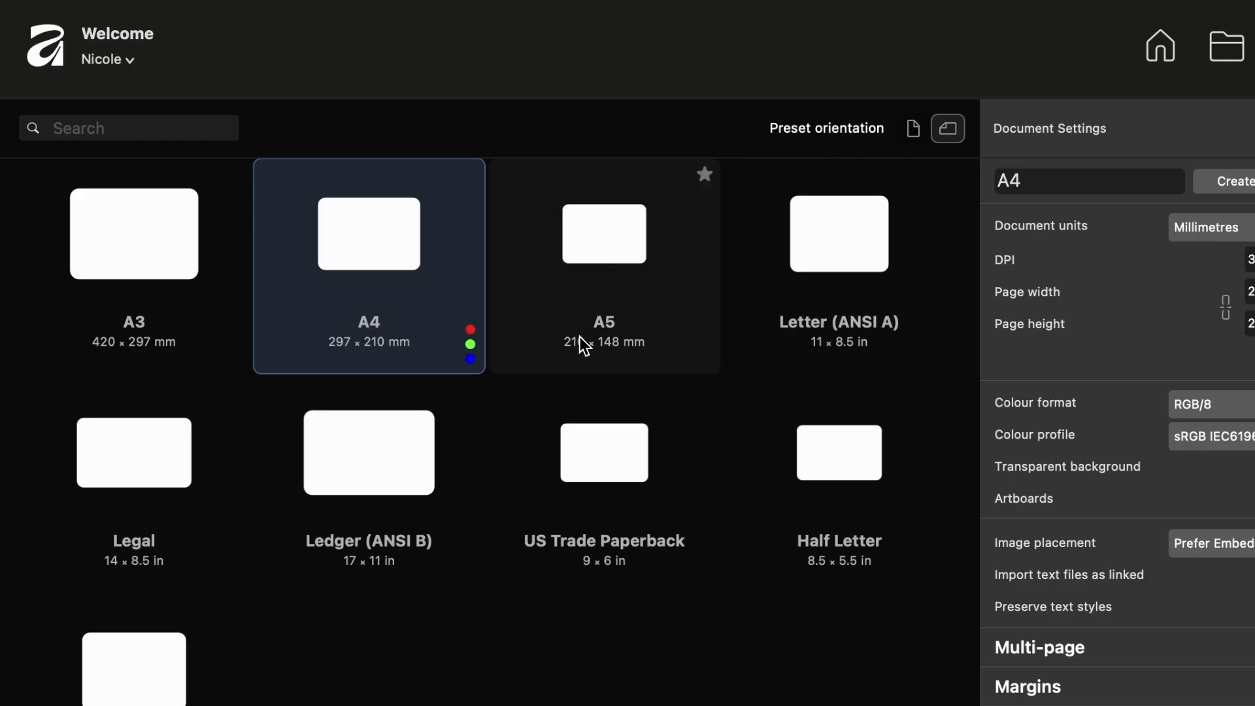
pyautogui.scroll(-5, 584, 513)
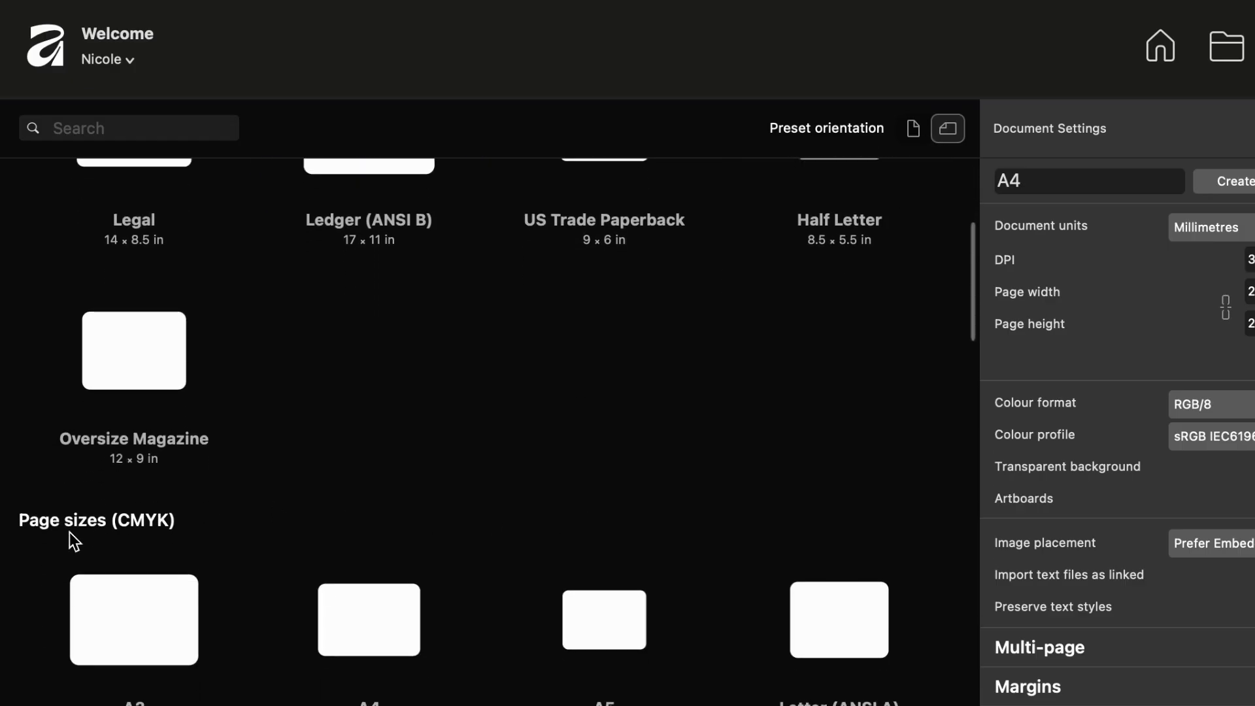
pyautogui.scroll(-9, 197, 528)
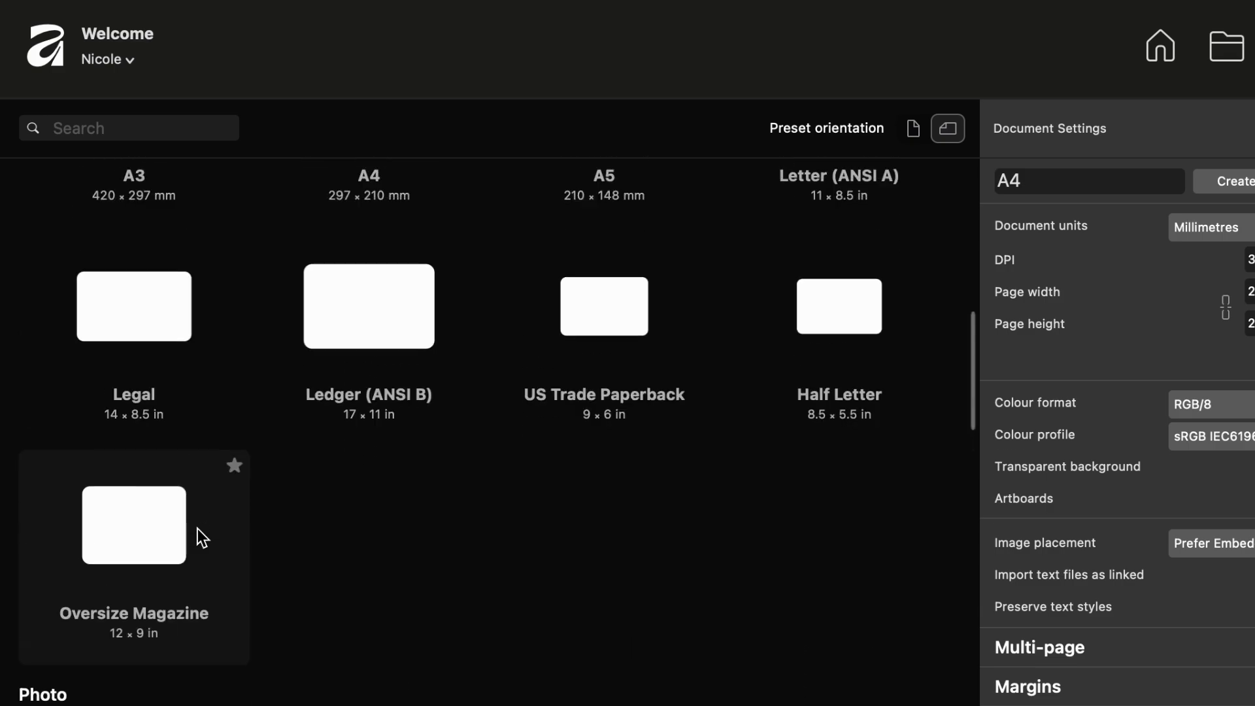
pyautogui.scroll(15, 198, 528)
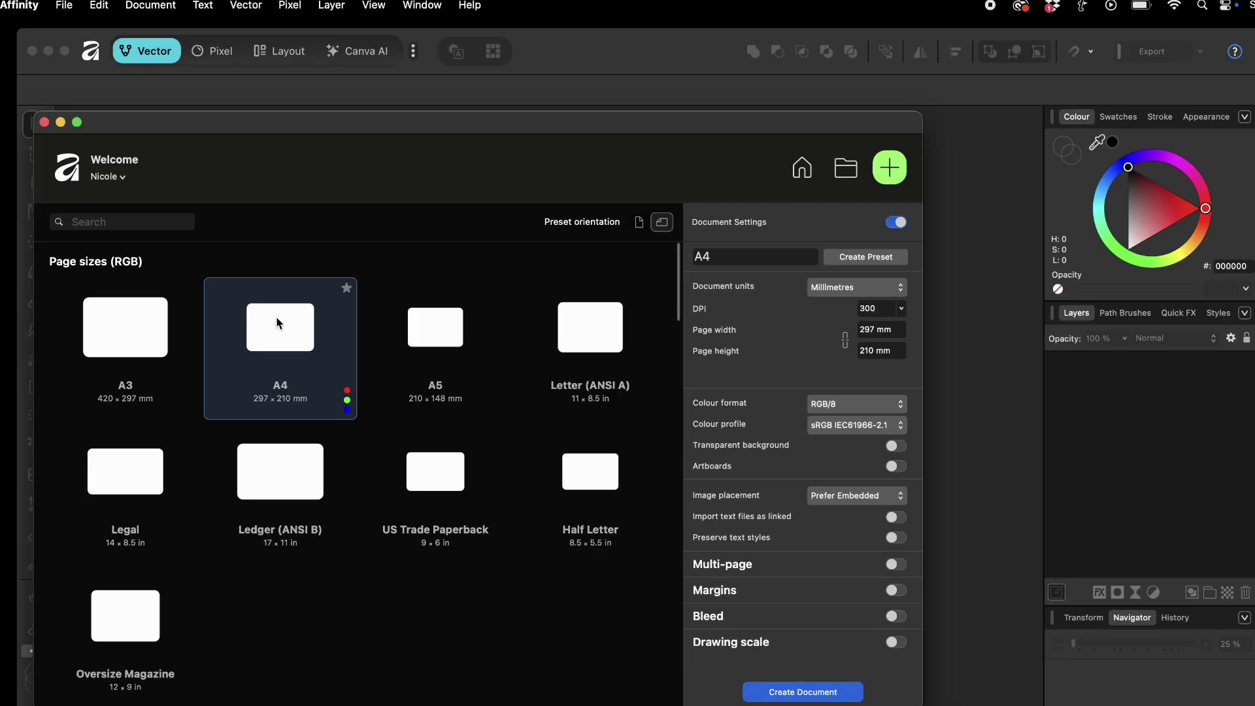
pyautogui.doubleClick(365, 283)
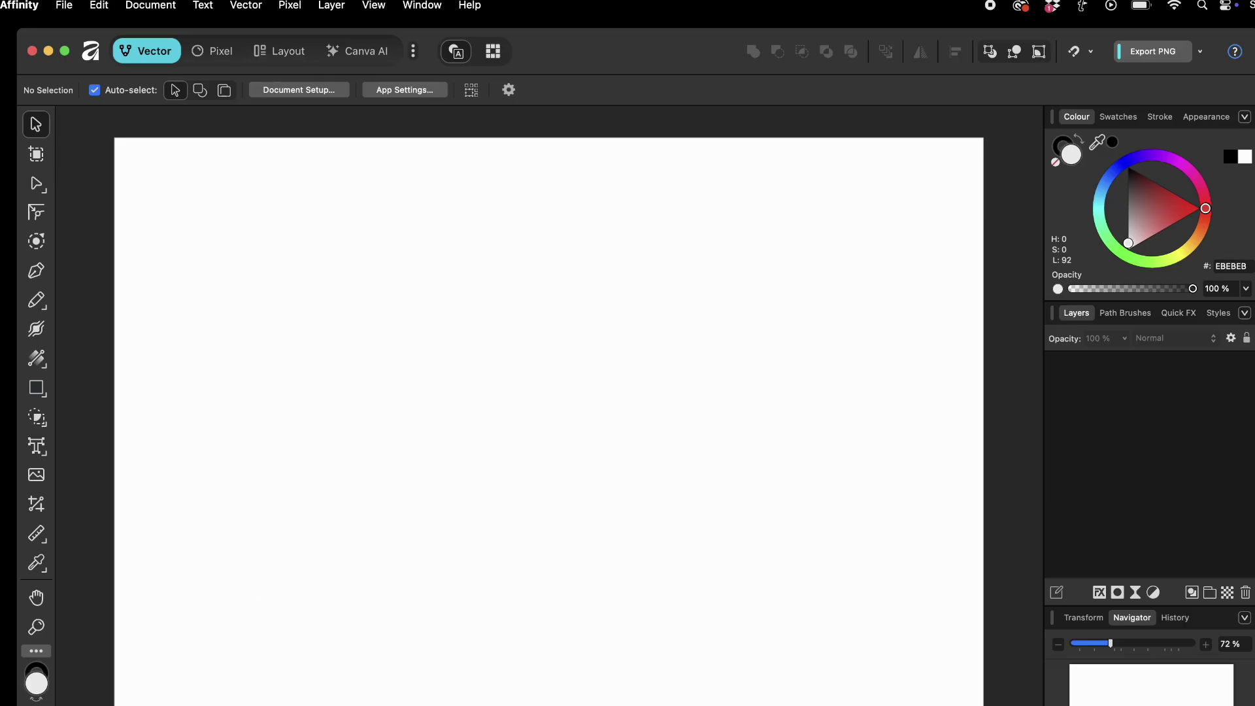
# - Place Callig-supplies-lettering.png from the Callig Supplies folder onto the blank page
pyautogui.click(63, 5)
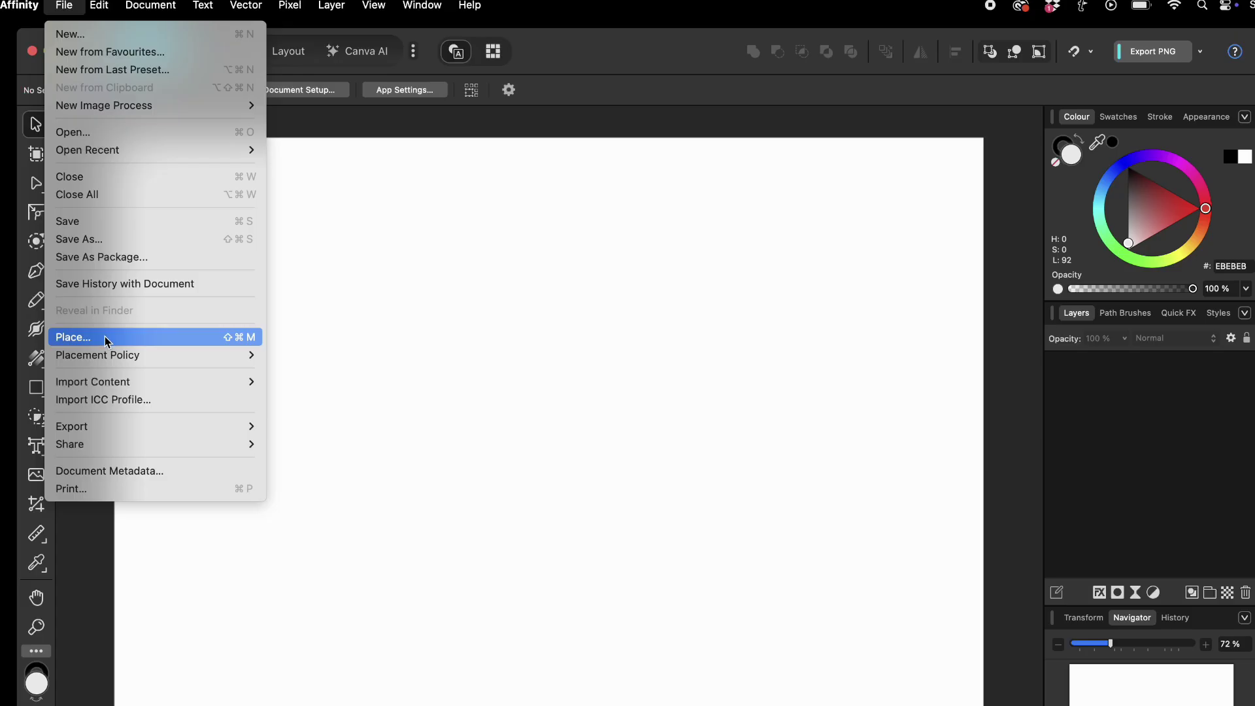
pyautogui.click(397, 357)
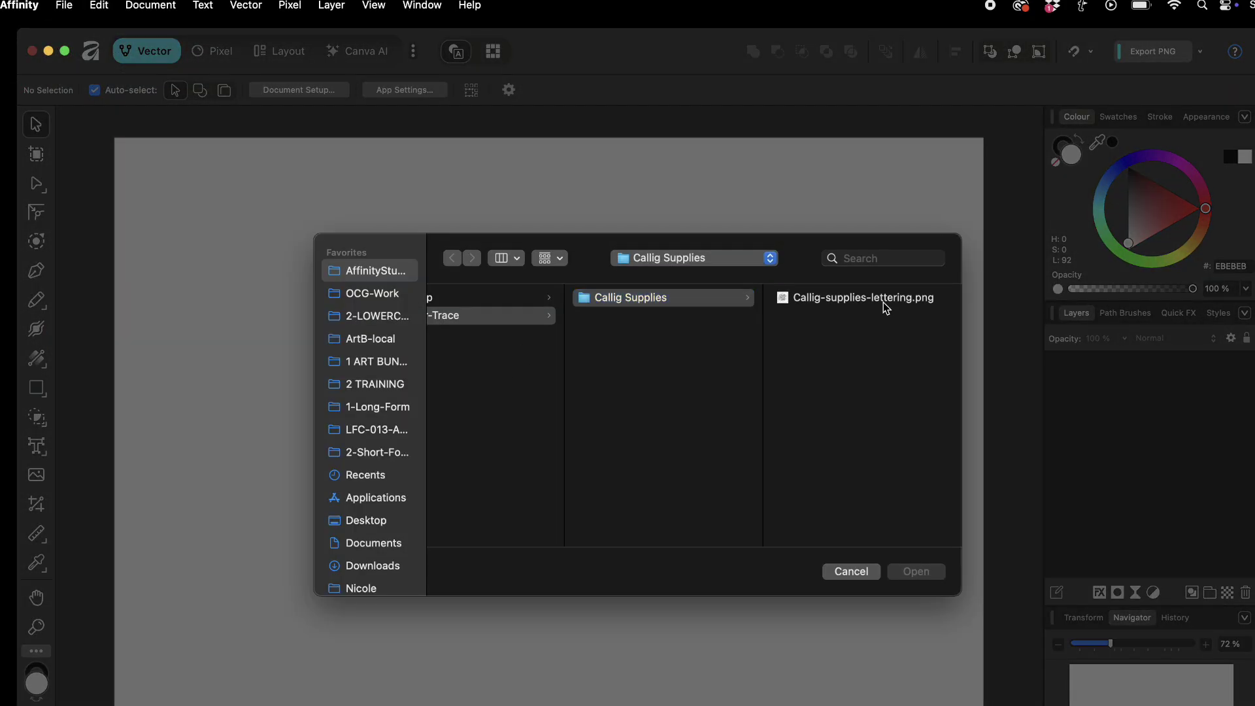
pyautogui.click(883, 304)
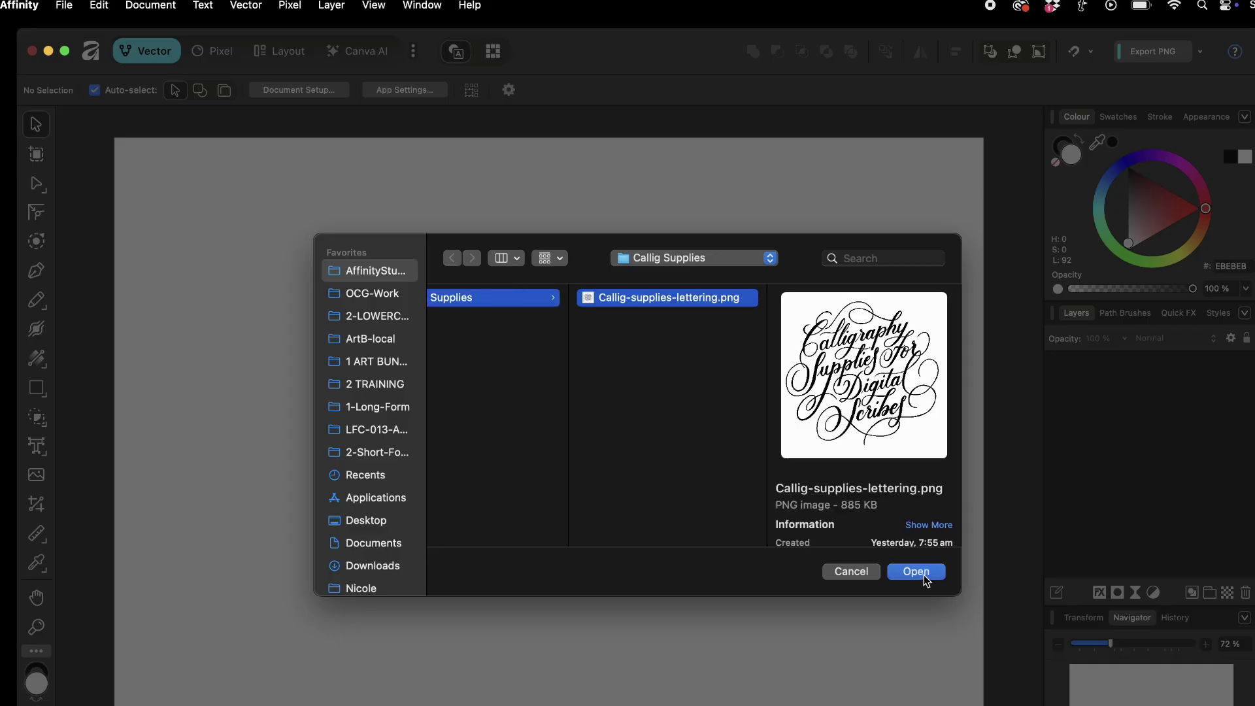
pyautogui.click(922, 572)
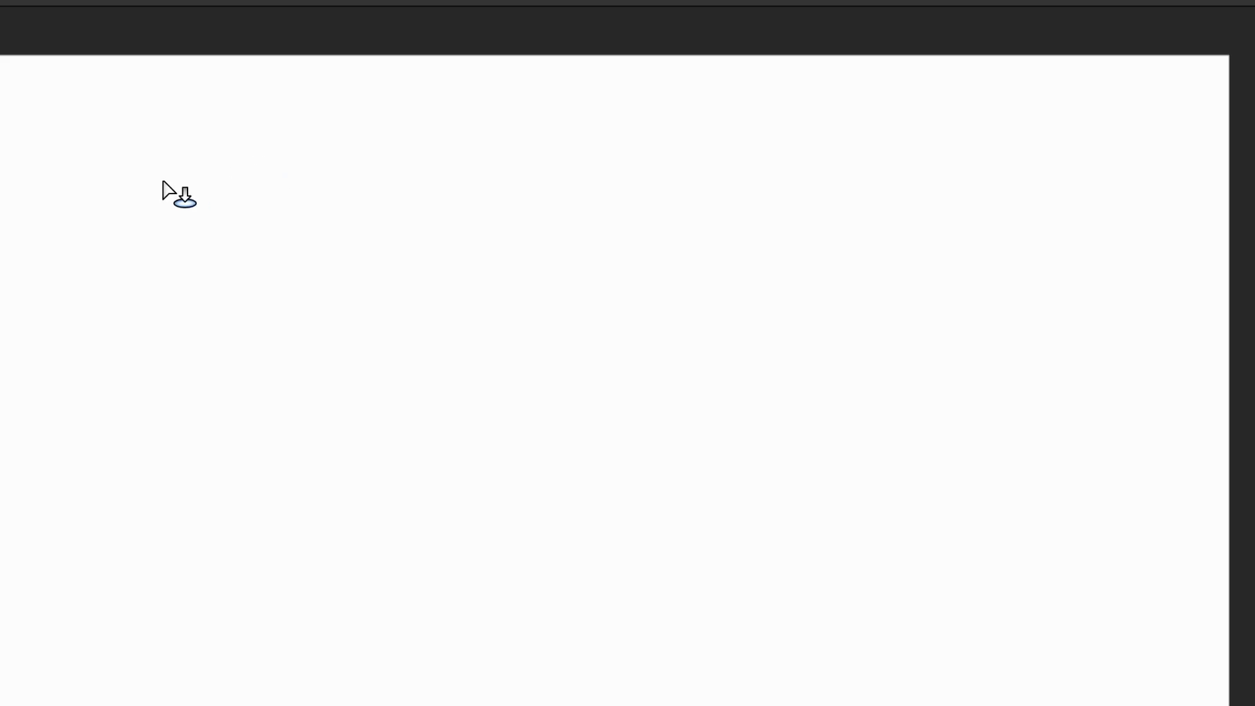
pyautogui.click(278, 219)
# - Scale the placed lettering image down to about 84% and position it centrally on the page, starting at the page's upper edge
pyautogui.moveTo(455, 250); pyautogui.dragTo(731, 460)
pyautogui.moveTo(1114, 646); pyautogui.dragTo(1103, 645)
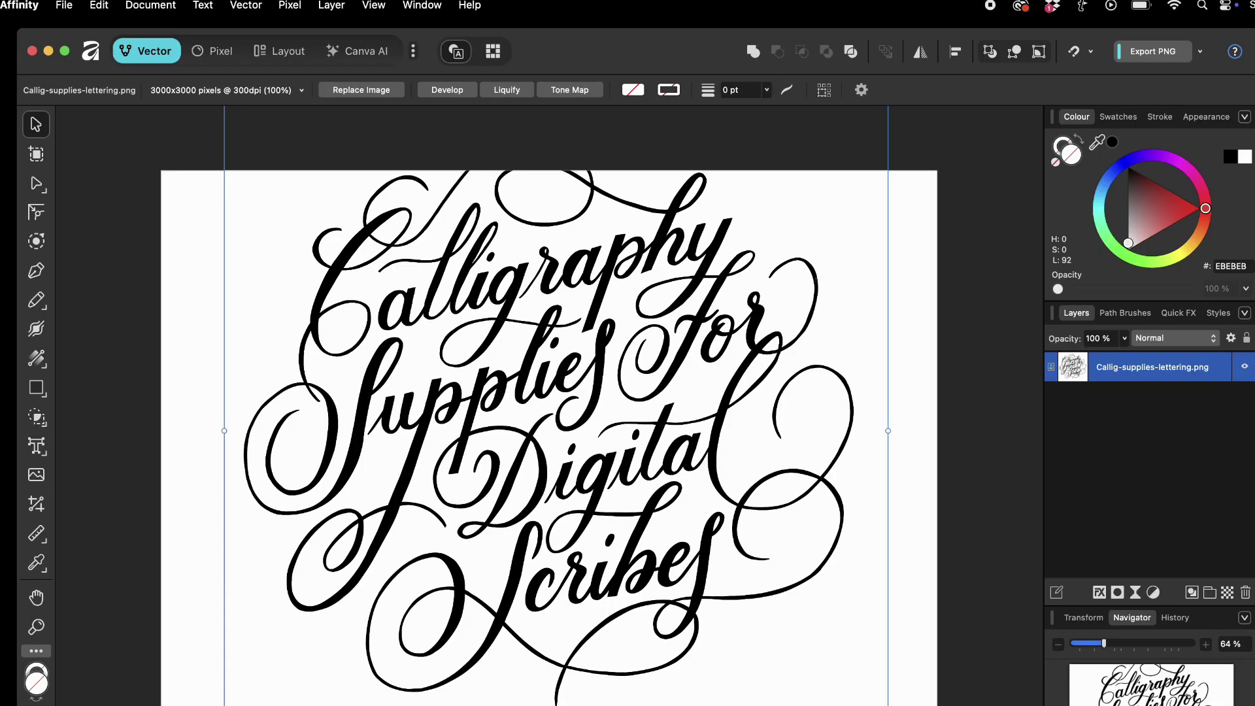
pyautogui.moveTo(887, 703); pyautogui.dragTo(762, 638)
pyautogui.moveTo(666, 381); pyautogui.dragTo(725, 463)
pyautogui.moveTo(820, 184); pyautogui.dragTo(841, 161)
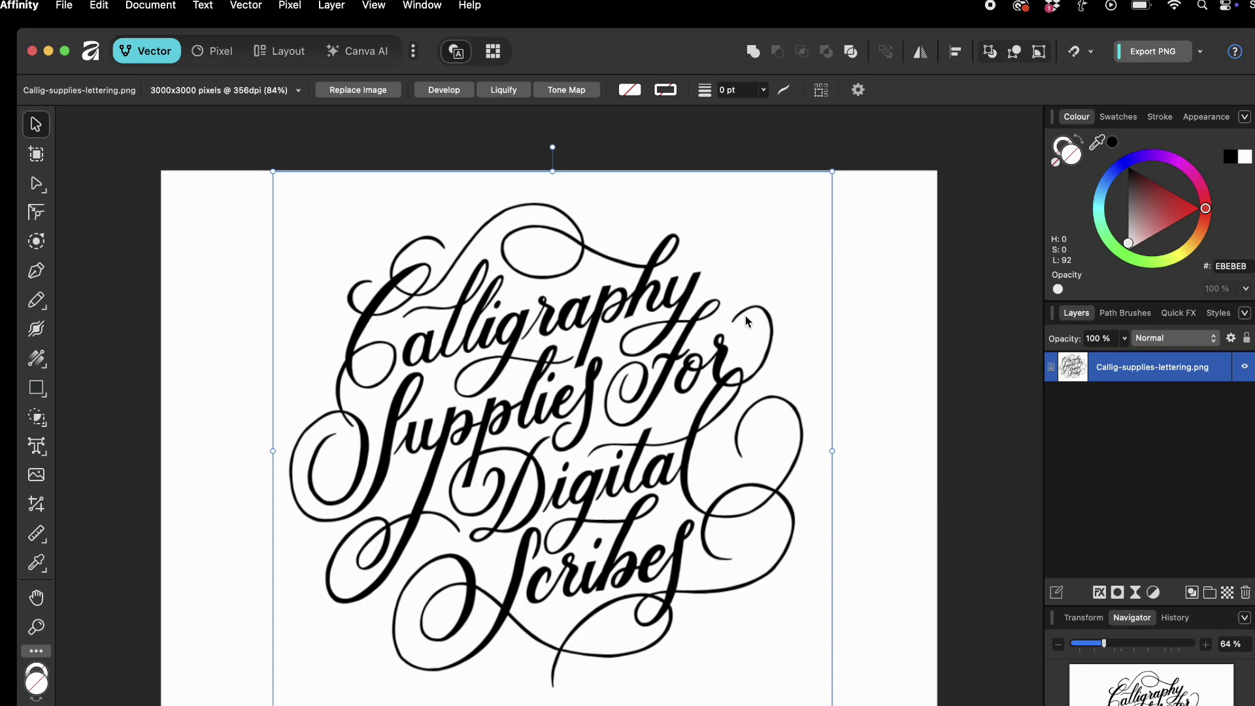
pyautogui.moveTo(746, 316); pyautogui.dragTo(748, 317)
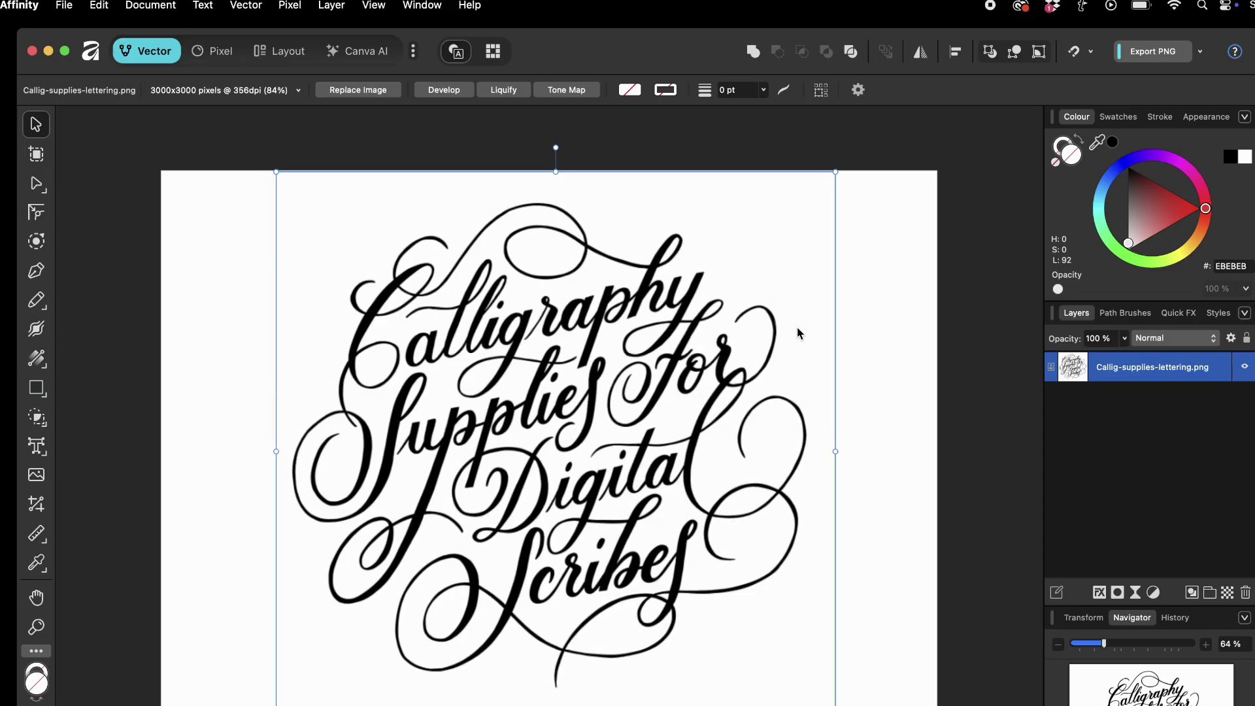
# - Start Image Trace on the placed lettering image and move its settings window near the page's upper right area
pyautogui.click(956, 378)
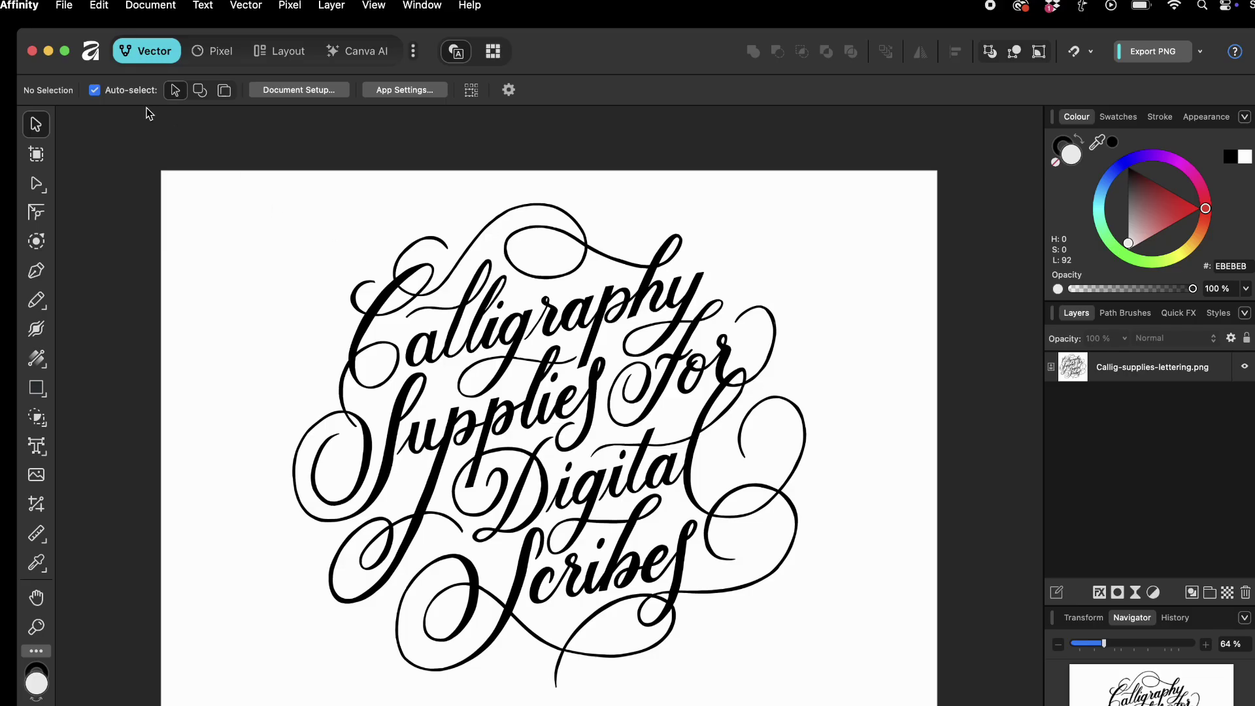
pyautogui.click(588, 249)
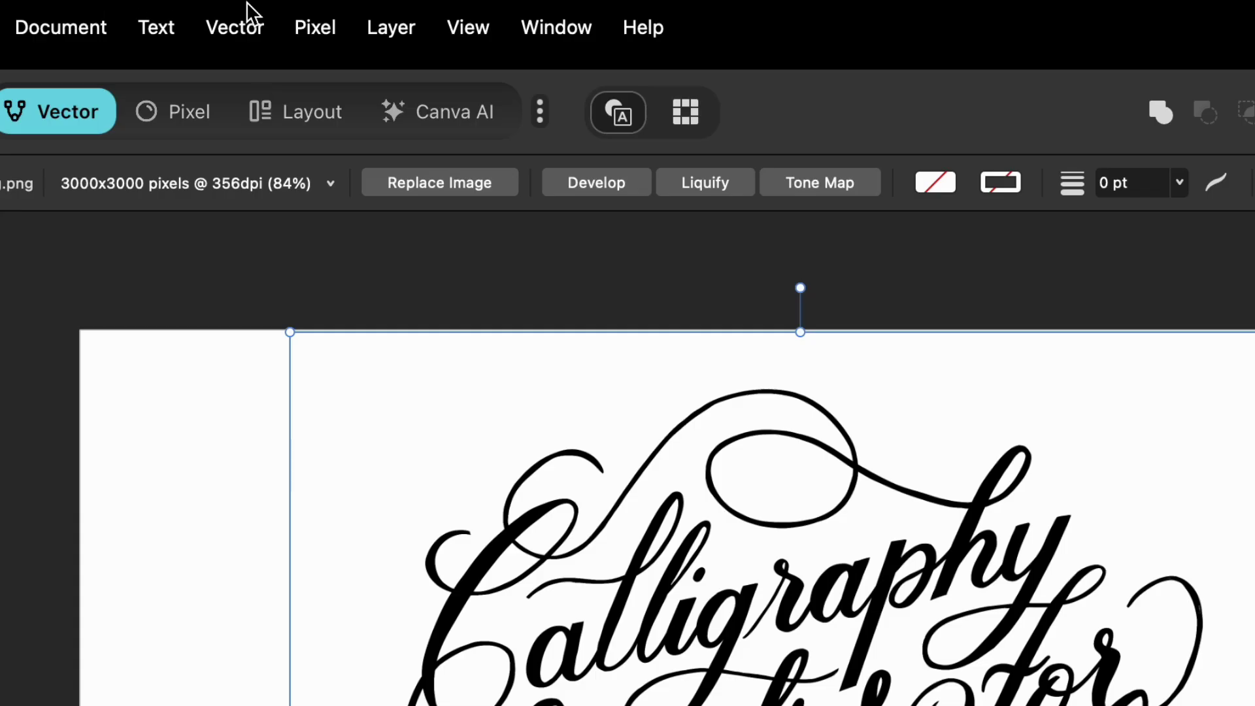
pyautogui.click(251, 4)
pyautogui.click(270, 575)
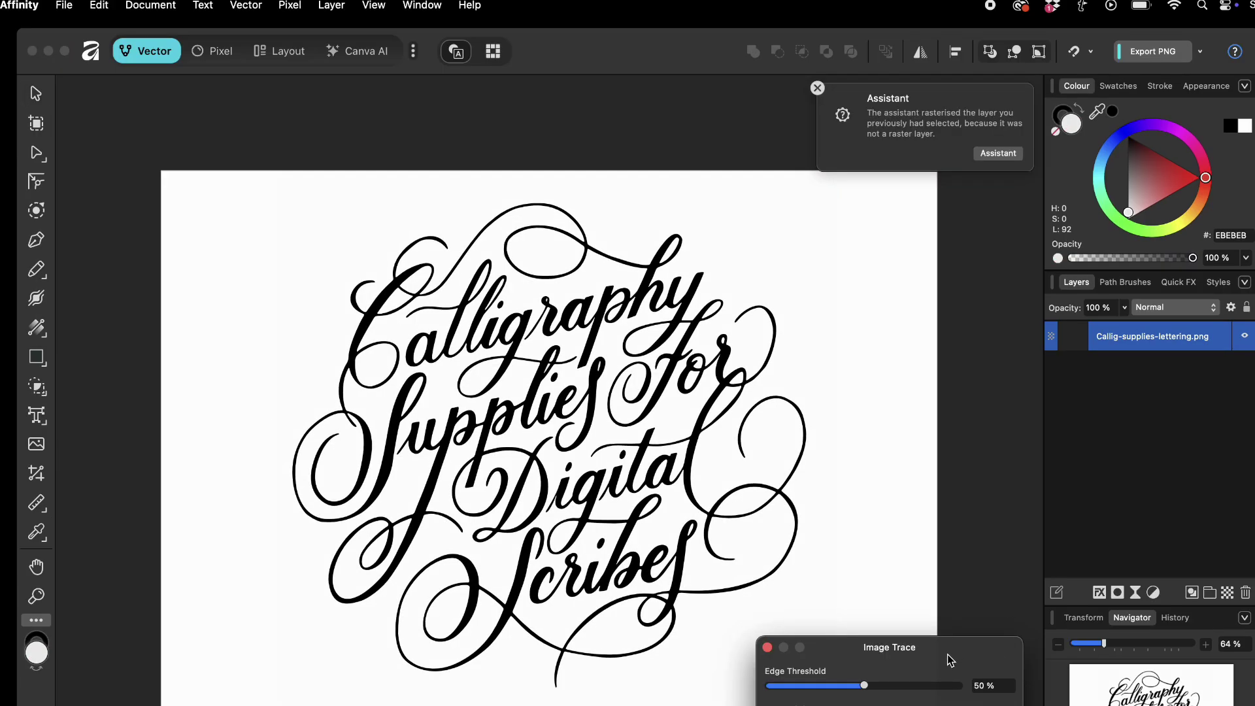
pyautogui.moveTo(951, 660)
pyautogui.mouseDown()
pyautogui.moveTo(922, 331)
pyautogui.moveTo(869, 235)
pyautogui.moveTo(885, 190)
pyautogui.mouseUp()
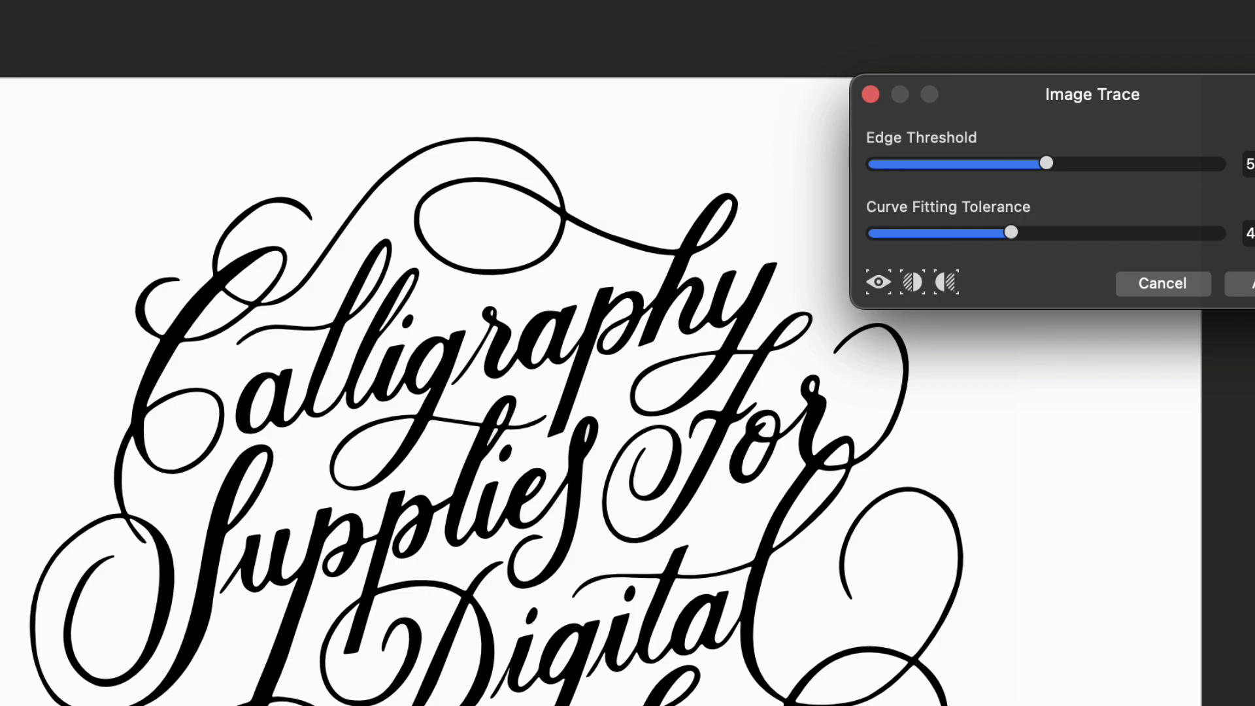
# - Try low and maximum Edge Threshold values for the image trace, ending at 25%
pyautogui.scroll(3, 495, 544)
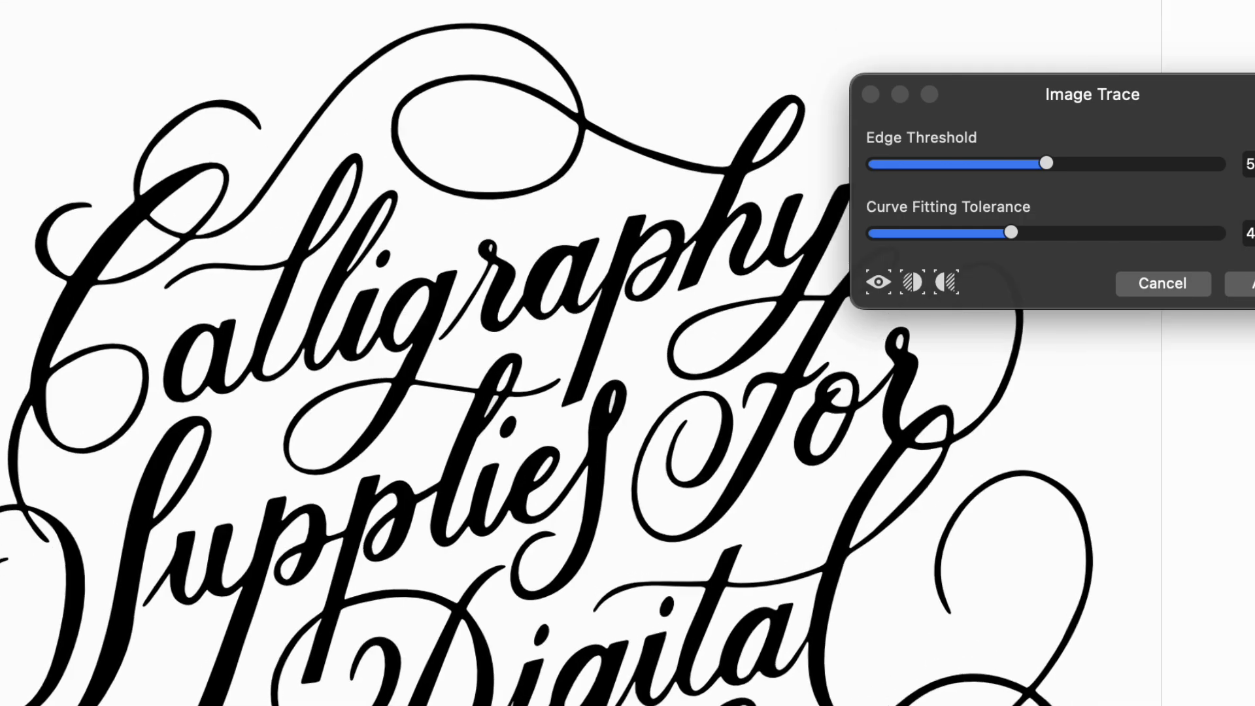
pyautogui.scroll(4, 370, 564)
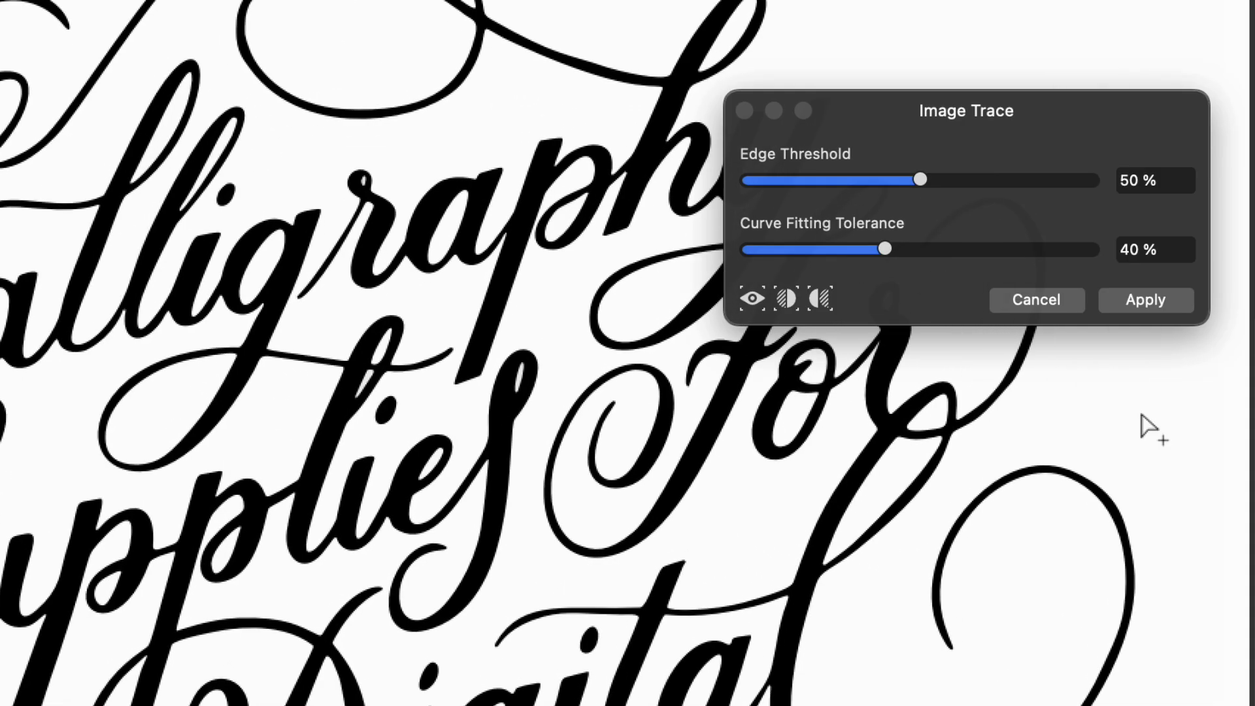
pyautogui.moveTo(915, 179); pyautogui.dragTo(829, 178)
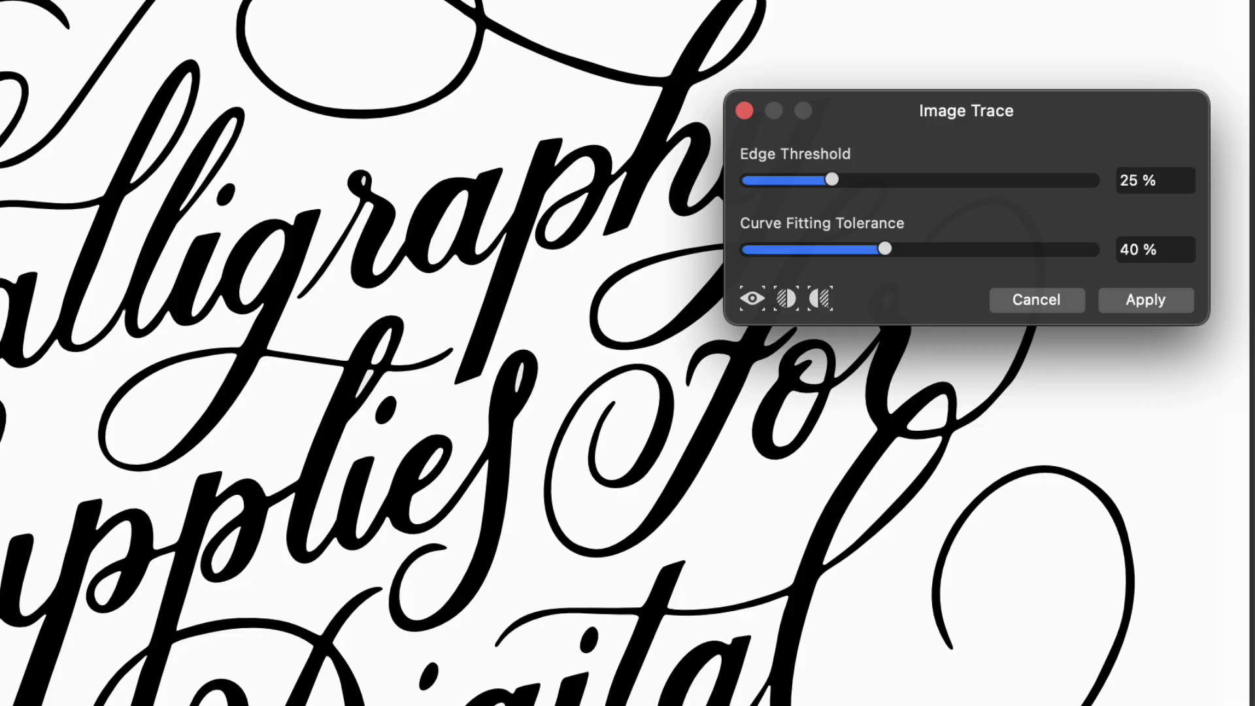
pyautogui.press('super+plus')
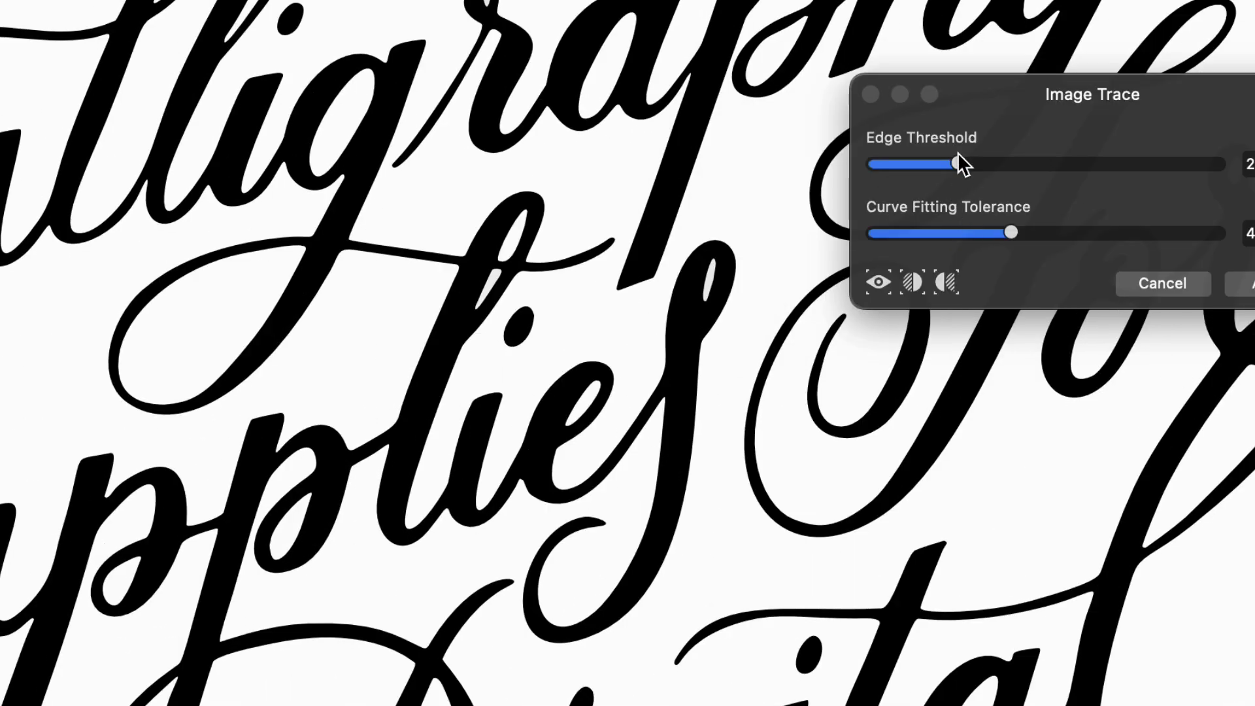
pyautogui.moveTo(957, 163); pyautogui.dragTo(944, 163)
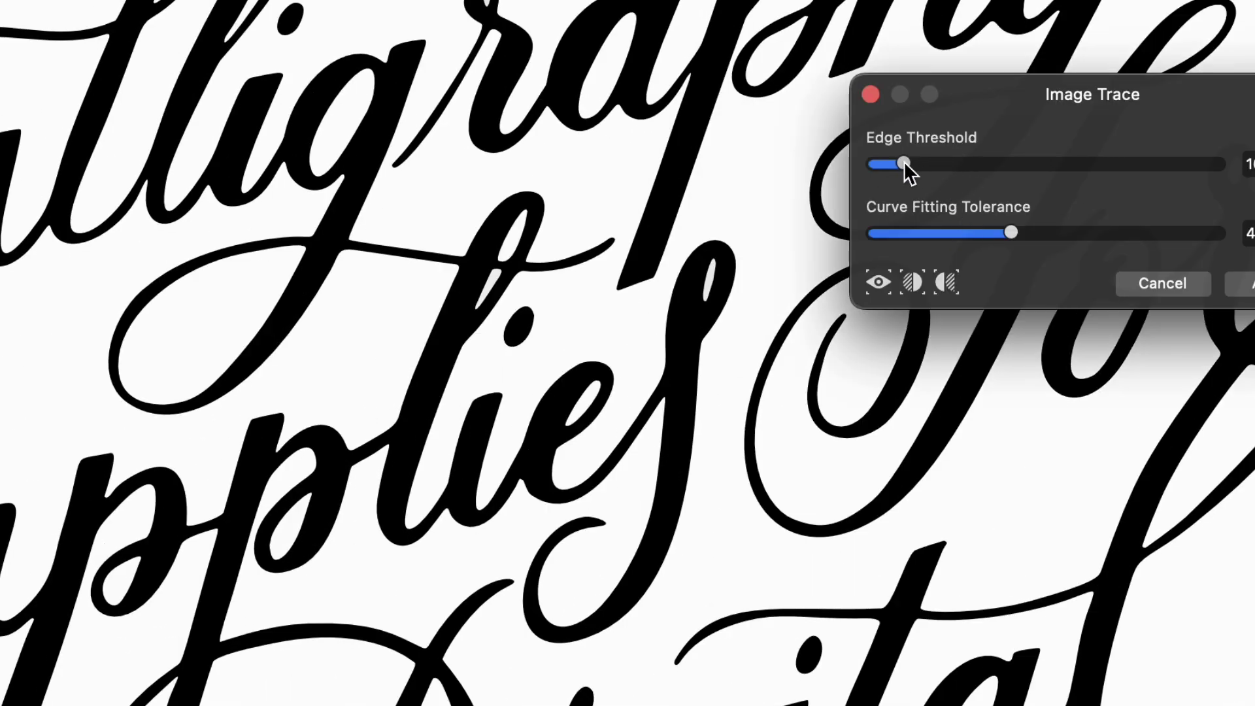
pyautogui.moveTo(895, 163); pyautogui.dragTo(1223, 166)
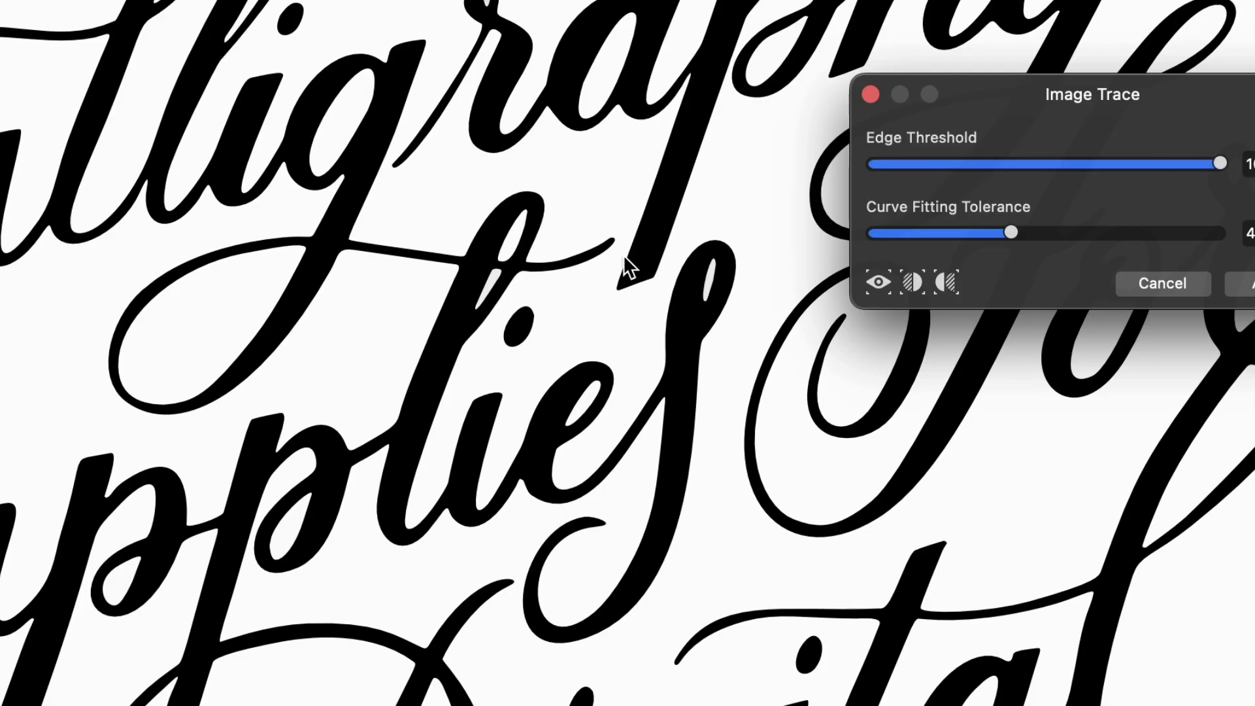
pyautogui.moveTo(1217, 163); pyautogui.dragTo(998, 163)
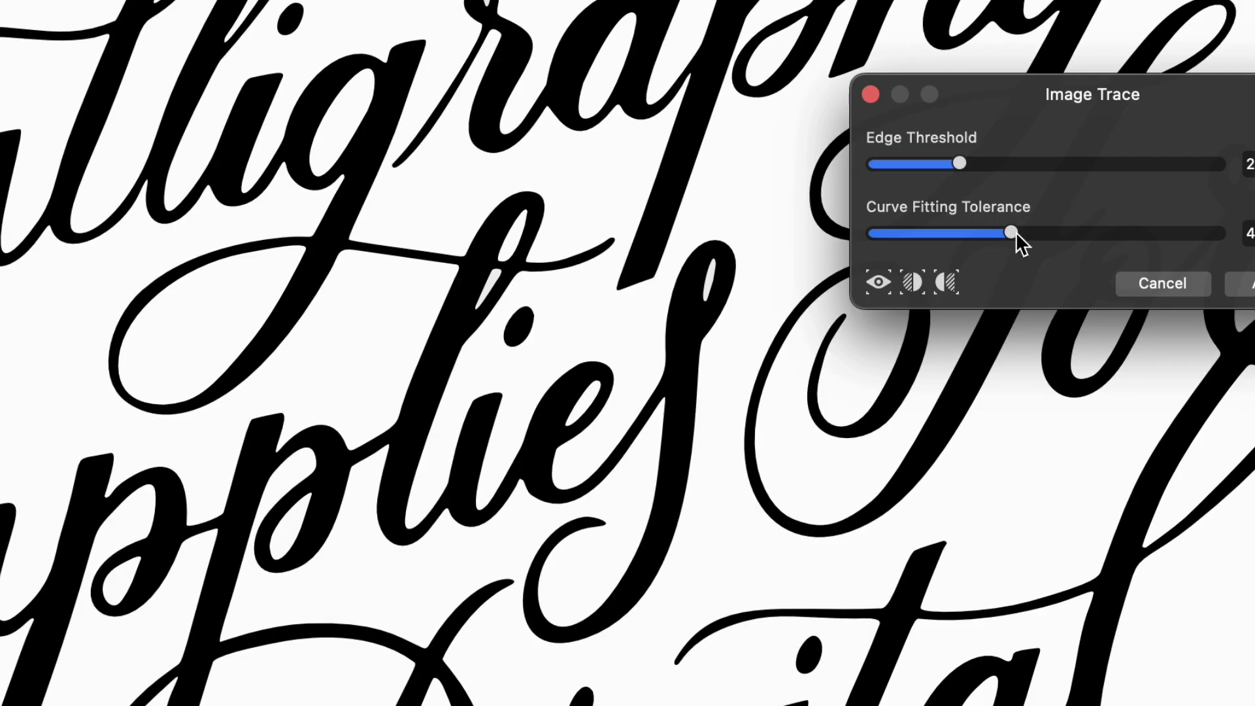
# - Try low and maximum Curve Fitting Tolerance values for the image trace and set it to 23%
pyautogui.moveTo(1010, 233); pyautogui.dragTo(943, 232)
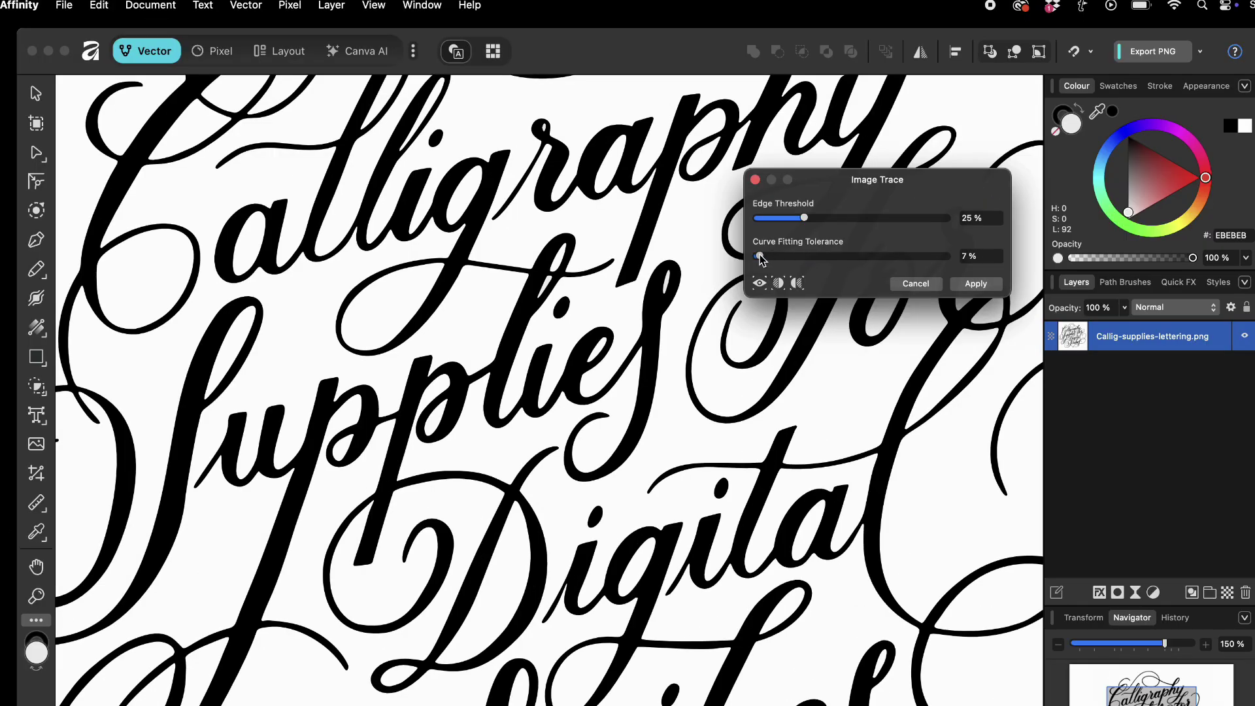
pyautogui.moveTo(774, 256); pyautogui.dragTo(948, 256)
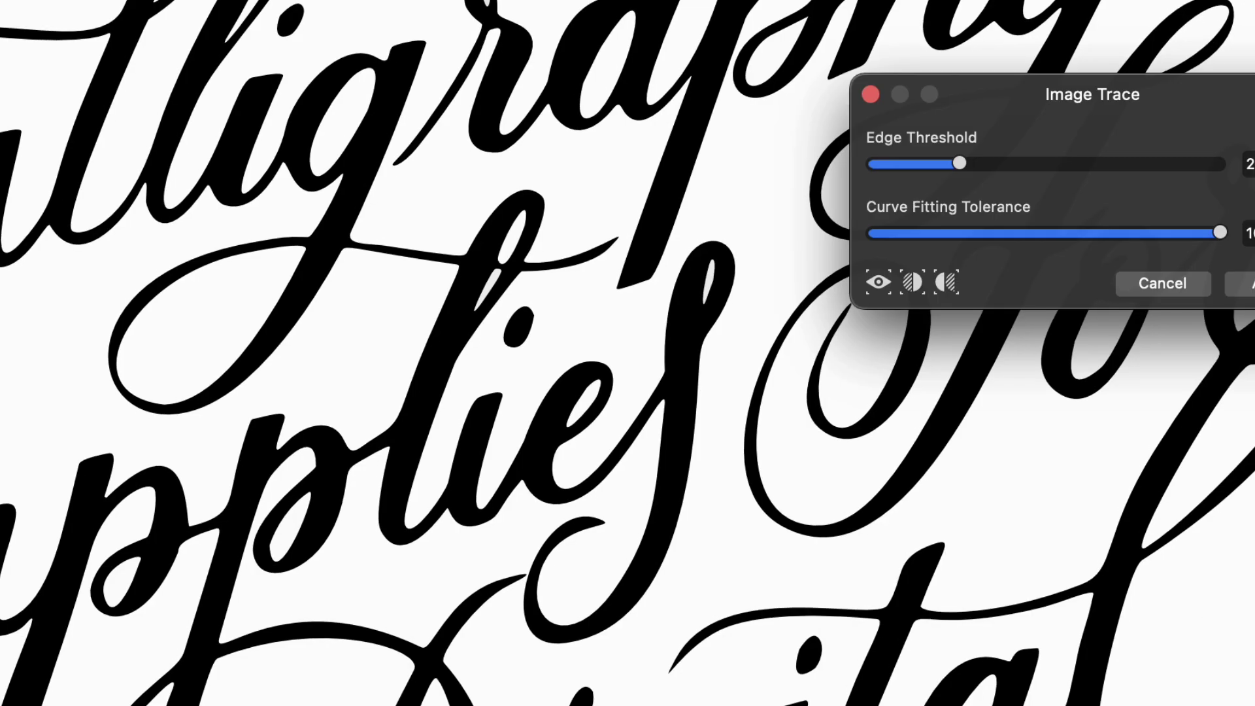
pyautogui.scroll(2, 505, 547)
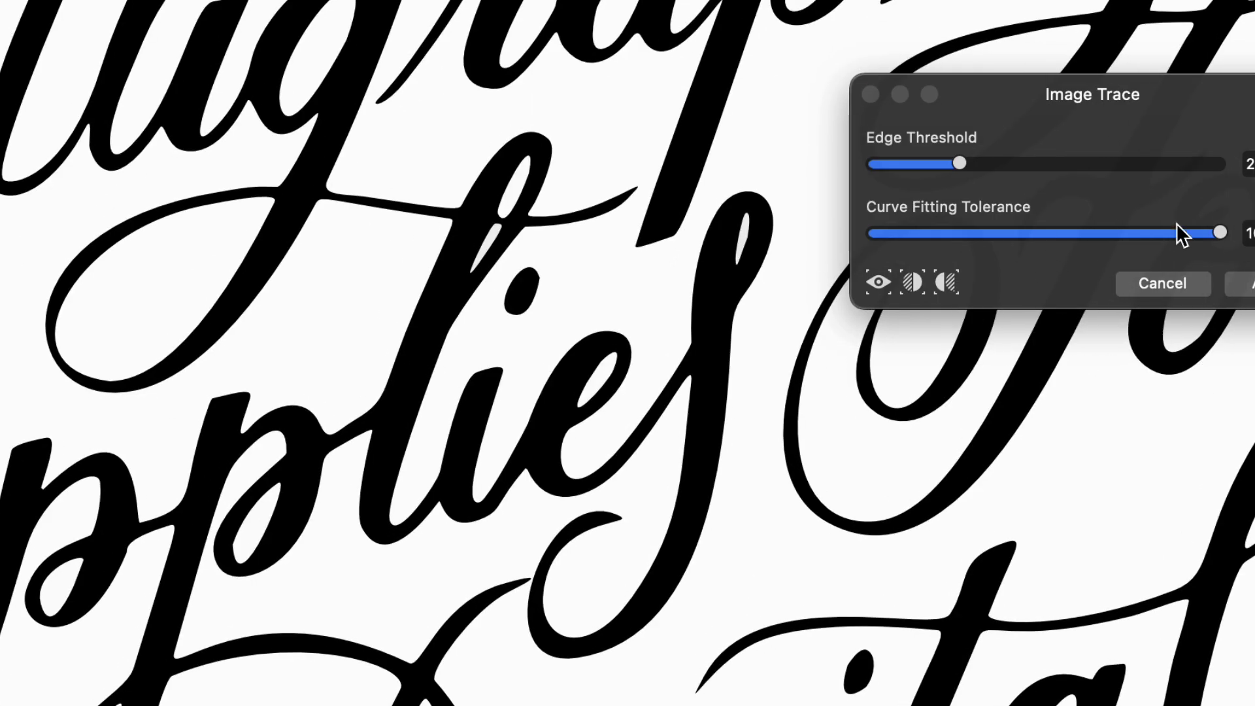
pyautogui.click(1211, 233)
pyautogui.moveTo(1189, 230); pyautogui.dragTo(953, 234)
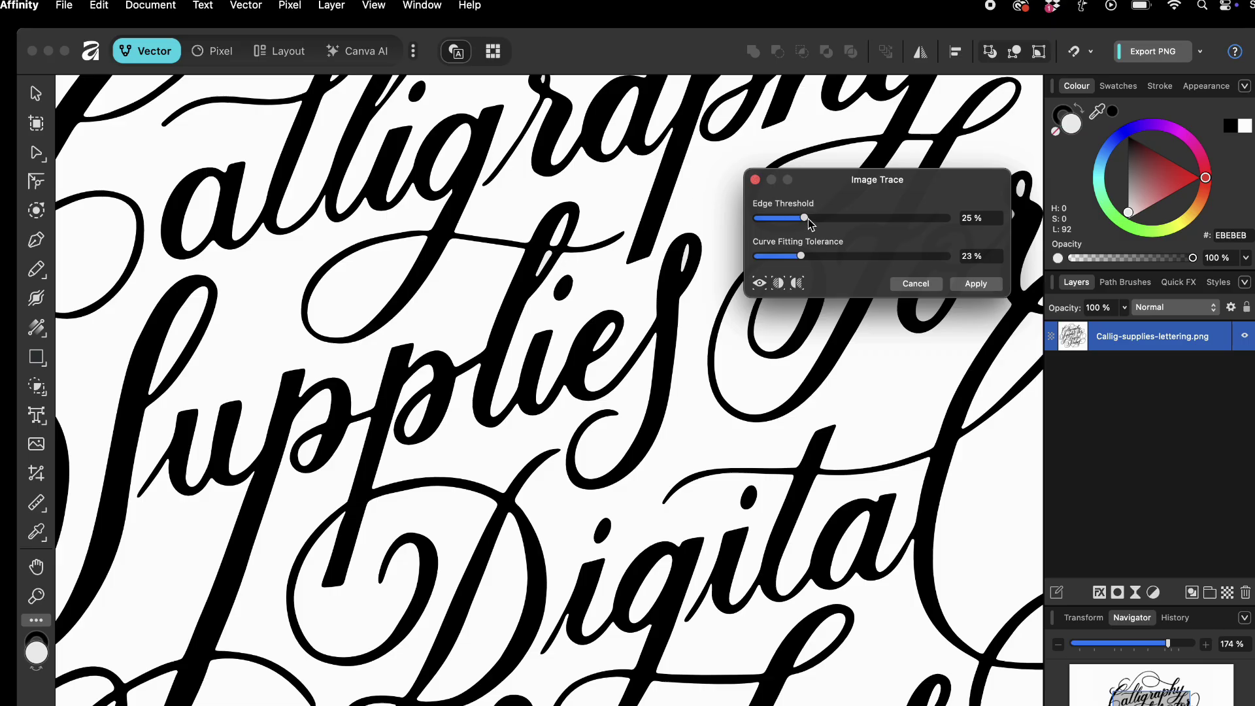
# - Set the image trace's Edge Threshold to 14%
pyautogui.moveTo(784, 220); pyautogui.dragTo(790, 217)
pyautogui.moveTo(790, 220); pyautogui.dragTo(762, 222)
pyautogui.moveTo(770, 223); pyautogui.dragTo(782, 219)
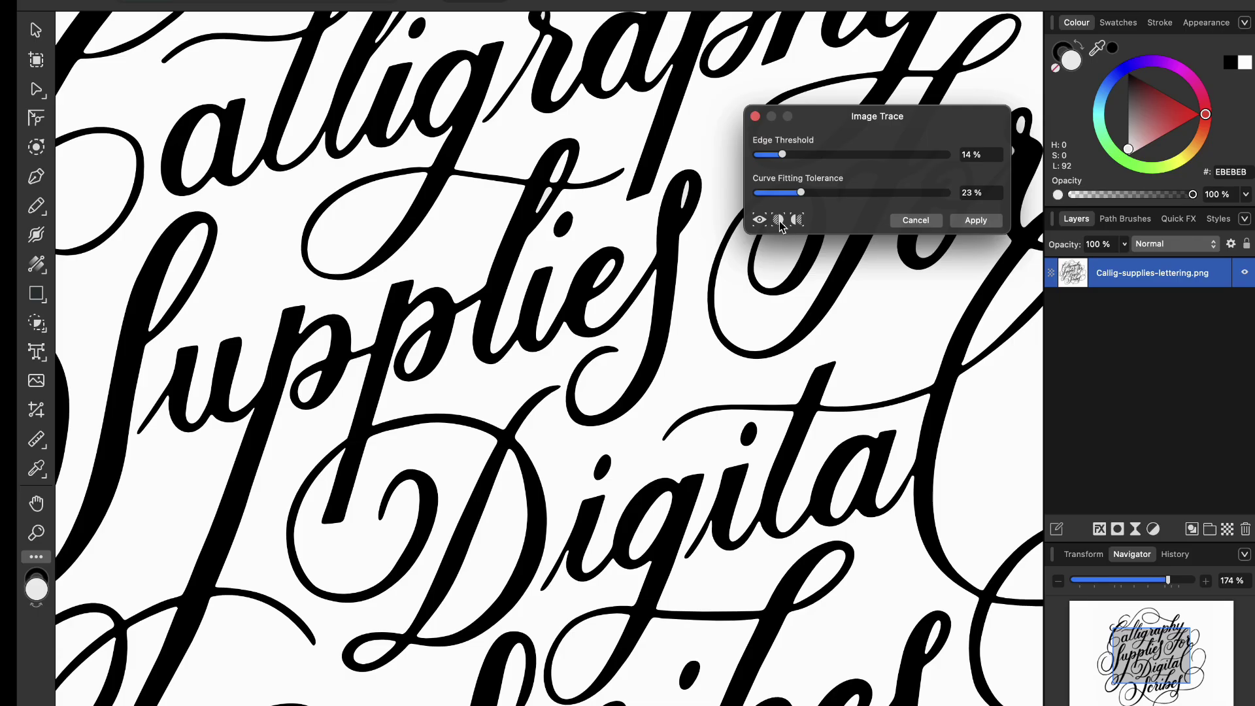
# - Compare the trace with the original in the split before/after preview, moving the divider across the lettering at close range
pyautogui.click(779, 222)
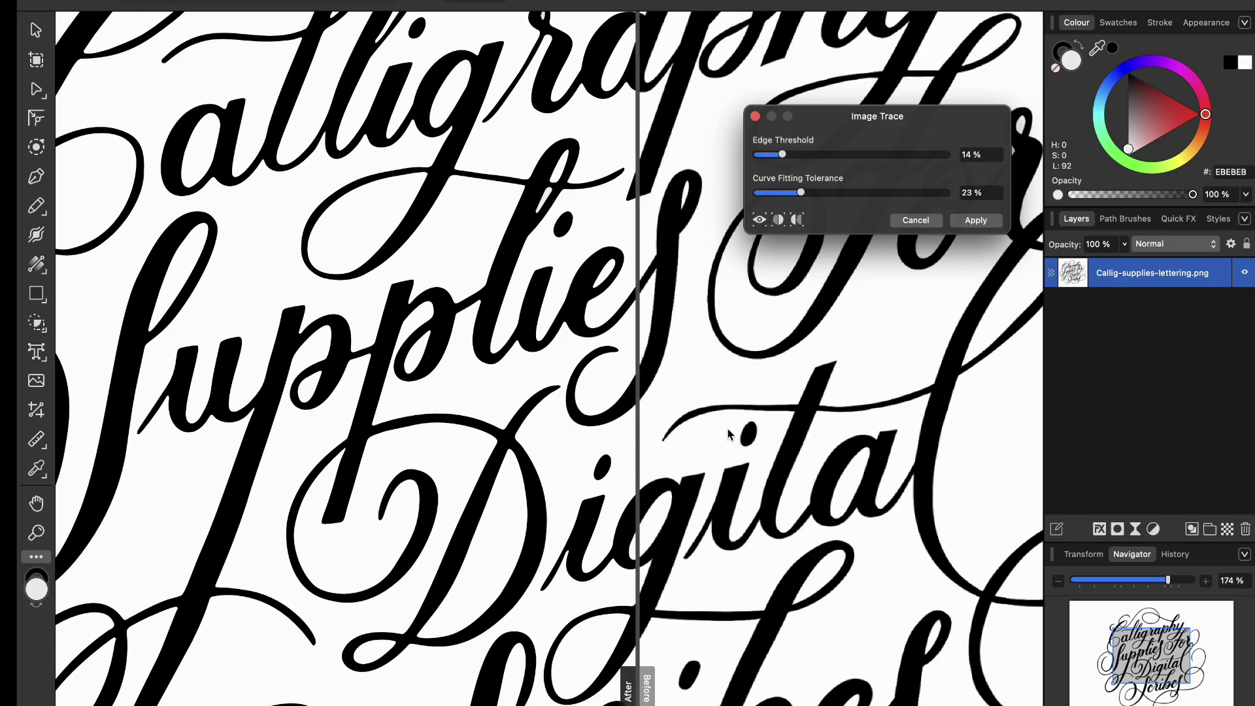
pyautogui.click(634, 675)
pyautogui.moveTo(634, 672)
pyautogui.mouseDown()
pyautogui.moveTo(398, 667)
pyautogui.moveTo(456, 656)
pyautogui.mouseUp()
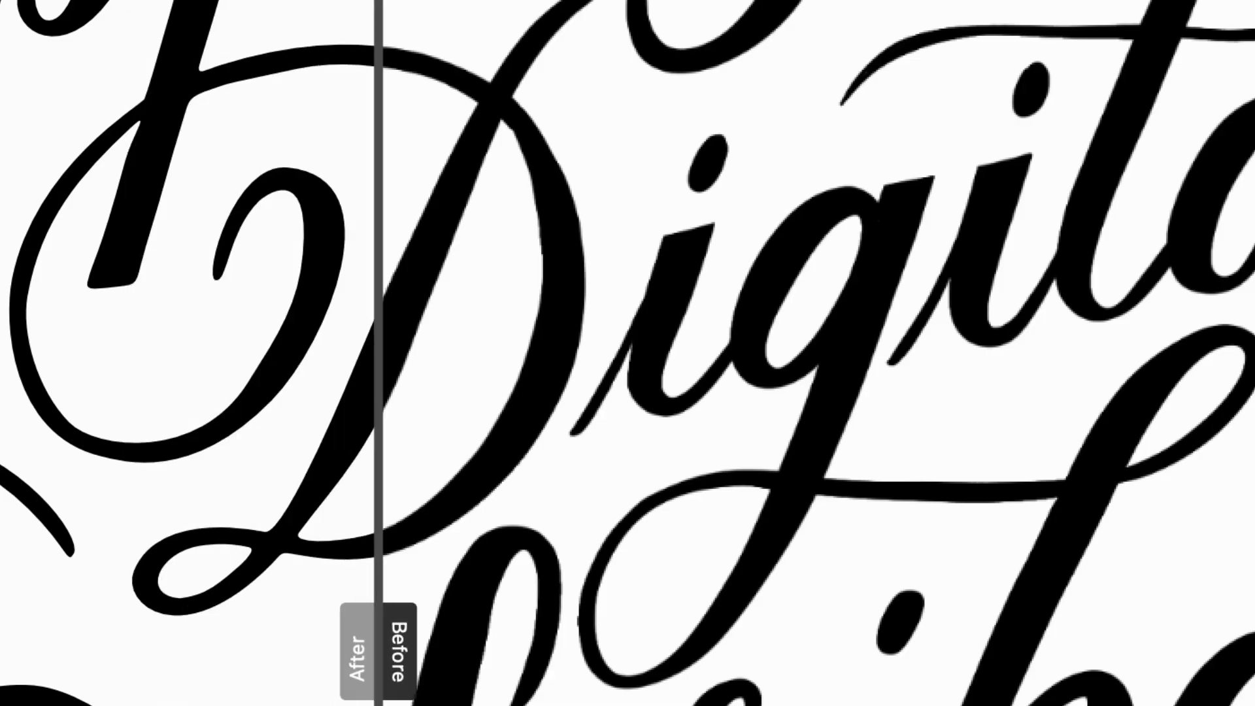
pyautogui.moveTo(378, 651); pyautogui.dragTo(388, 651)
pyautogui.scroll(2, 522, 356)
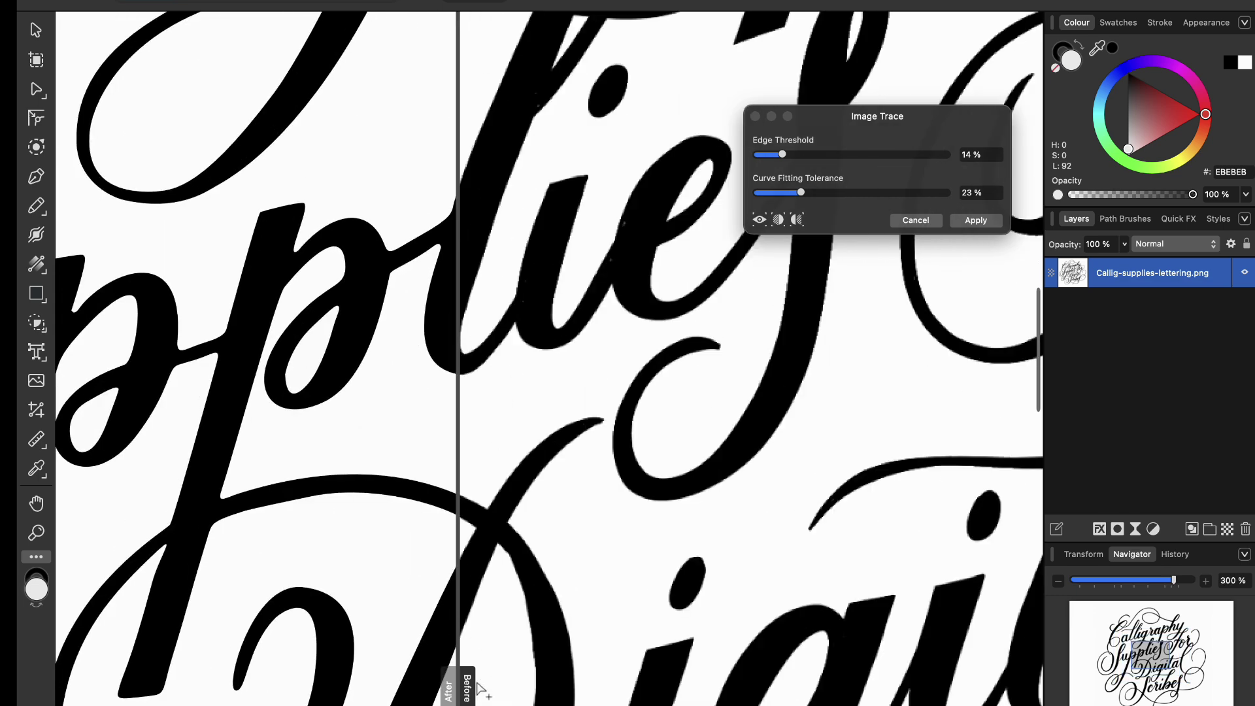
pyautogui.moveTo(464, 691)
pyautogui.mouseDown()
pyautogui.moveTo(664, 680)
pyautogui.moveTo(337, 683)
pyautogui.mouseUp()
# - Compare the whole lettering in the mirrored before/after preview and apply the image trace
pyautogui.click(797, 219)
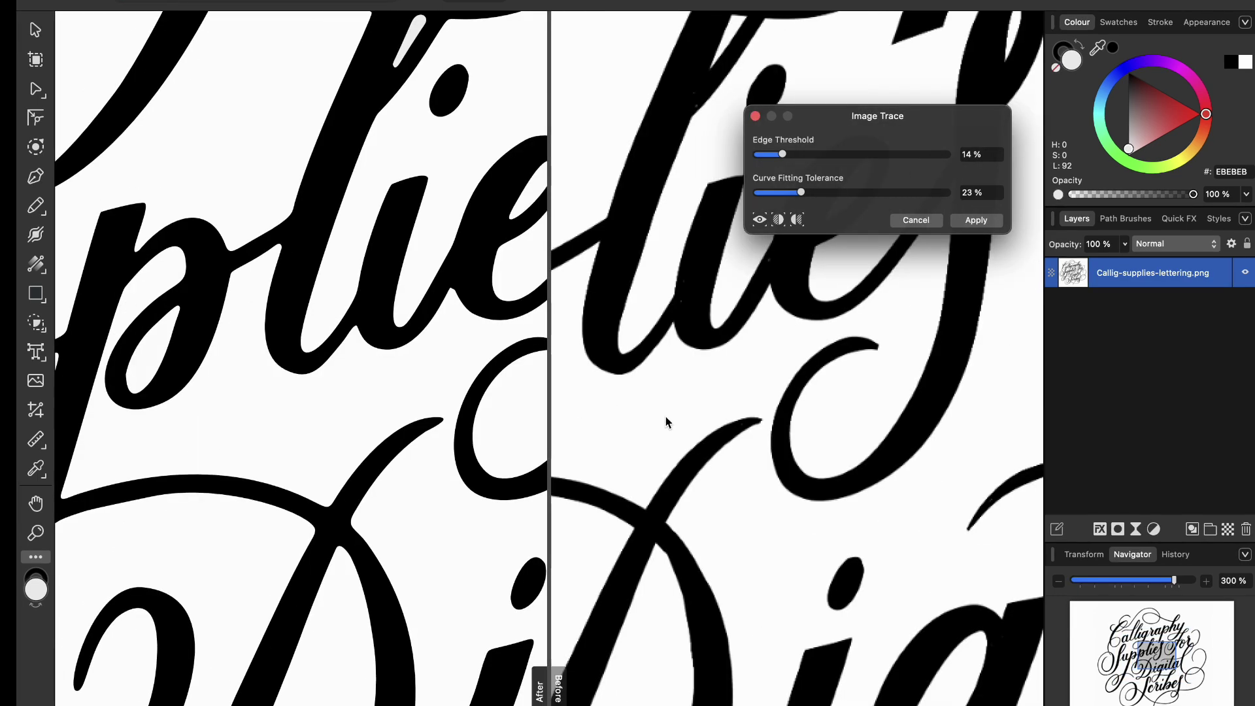
pyautogui.moveTo(1171, 587); pyautogui.dragTo(1132, 586)
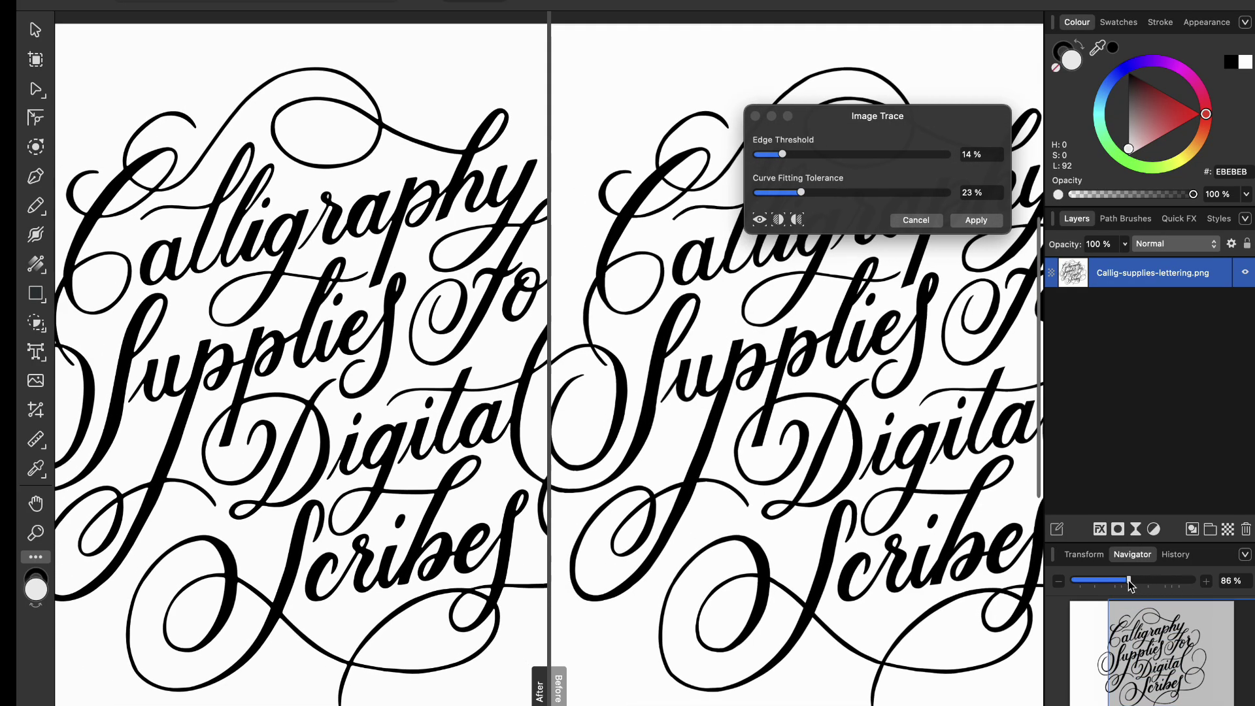
pyautogui.click(976, 220)
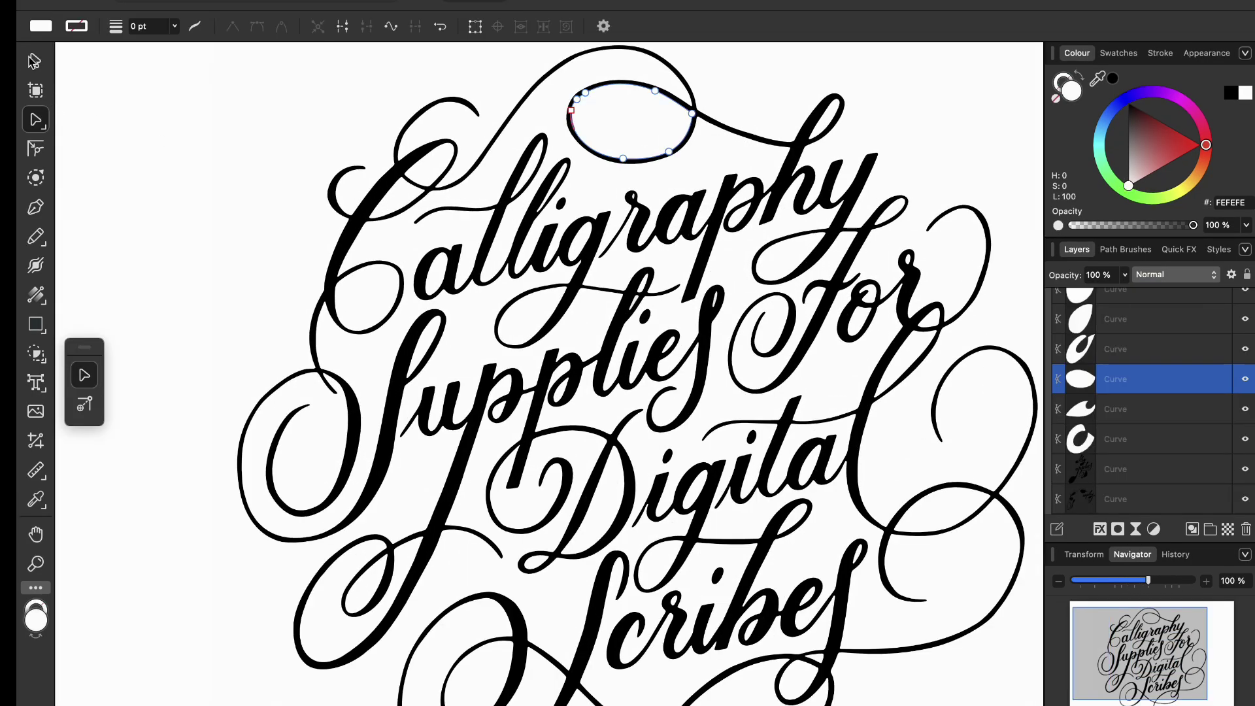
# - Select the traced white background curve and examine the vector lettering close up around "Digital" and "Scribes"
pyautogui.click(33, 61)
pyautogui.click(282, 198)
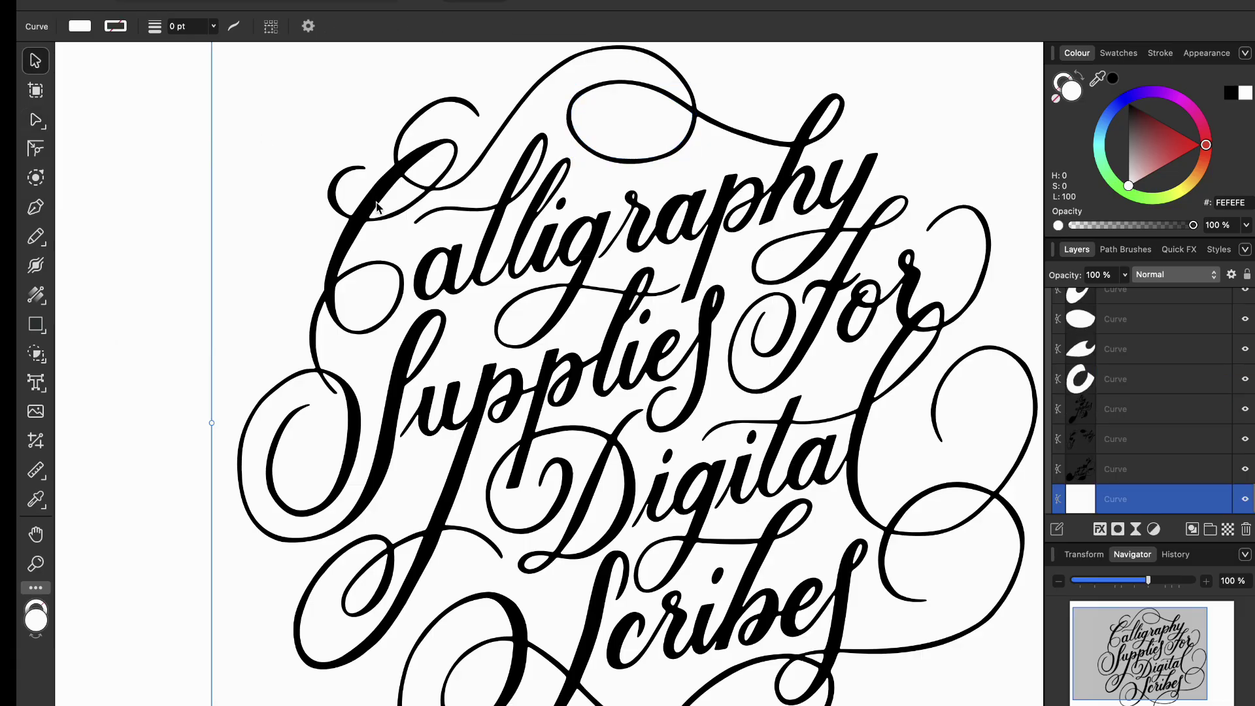
pyautogui.doubleClick(391, 201)
pyautogui.click(397, 255)
pyautogui.scroll(5, 497, 288)
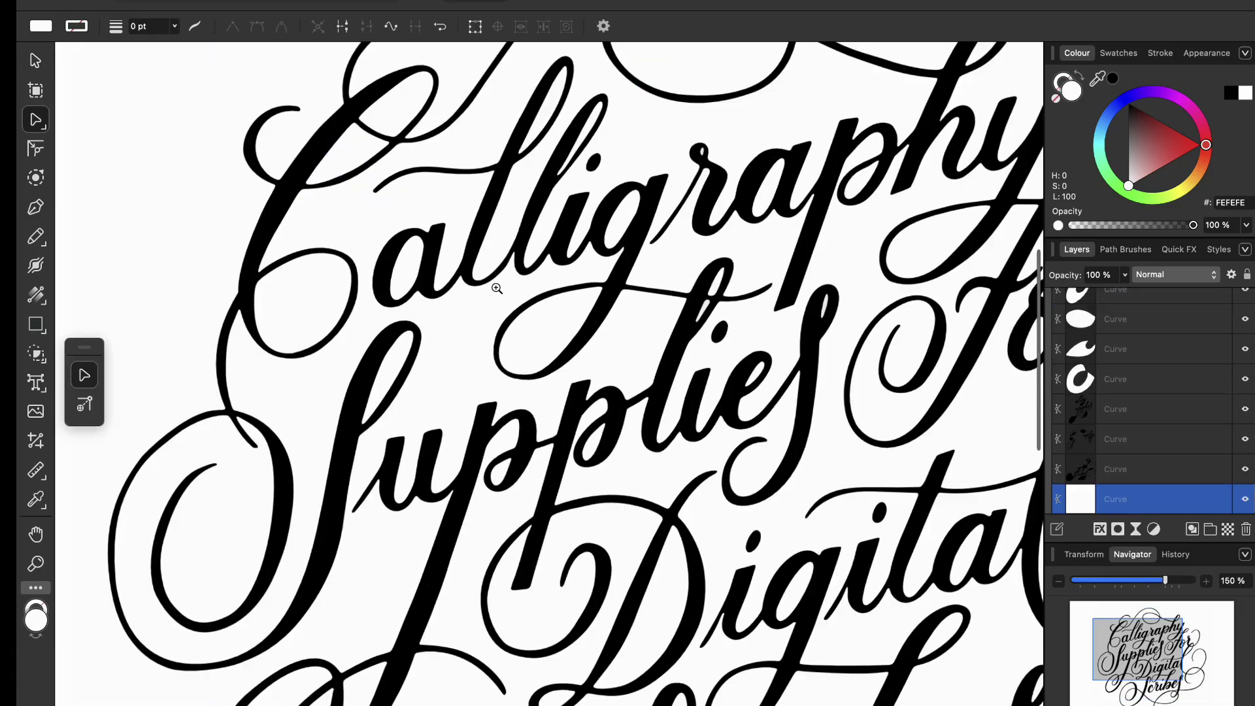
pyautogui.scroll(-10, 510, 482)
pyautogui.hscroll(8, 510, 482)
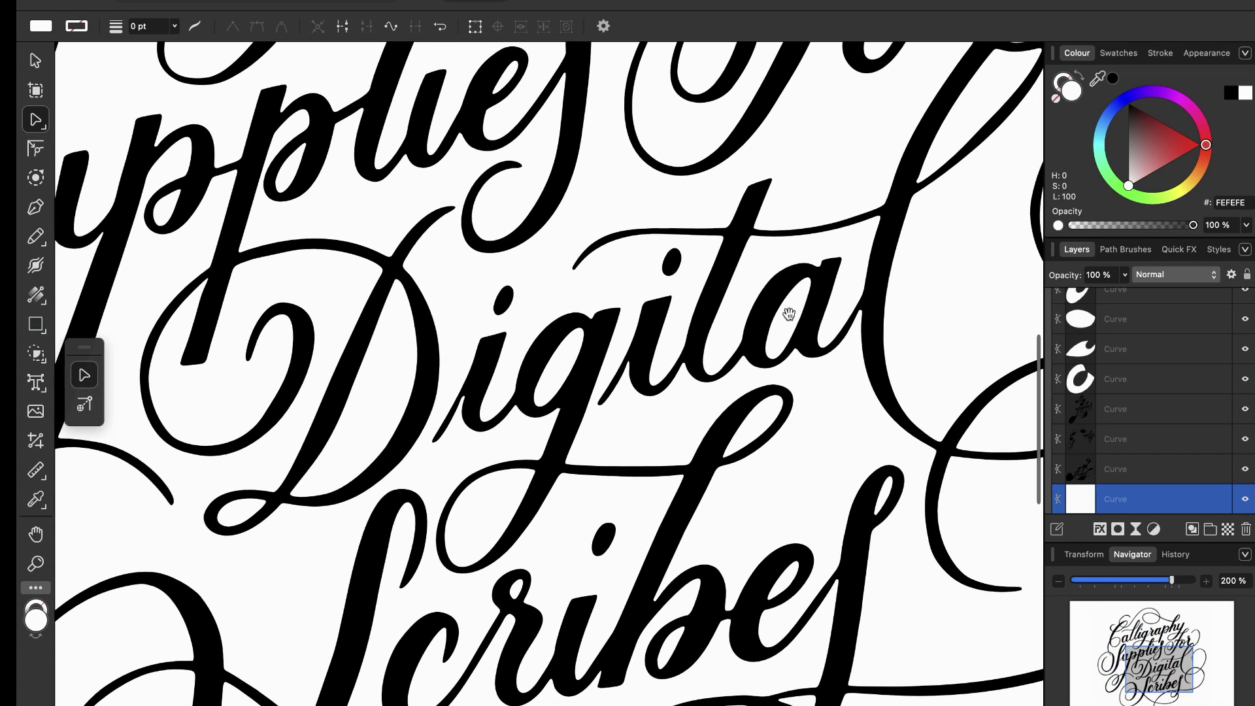
pyautogui.moveTo(789, 313); pyautogui.dragTo(598, 327)
pyautogui.moveTo(892, 273); pyautogui.dragTo(949, 88)
pyautogui.scroll(-5, 463, 495)
pyautogui.scroll(3, 328, 185)
# - Display the nodes of the black curve that forms the large C of "Calligraphy" and examine its outline
pyautogui.click(328, 185)
pyautogui.click(328, 185)
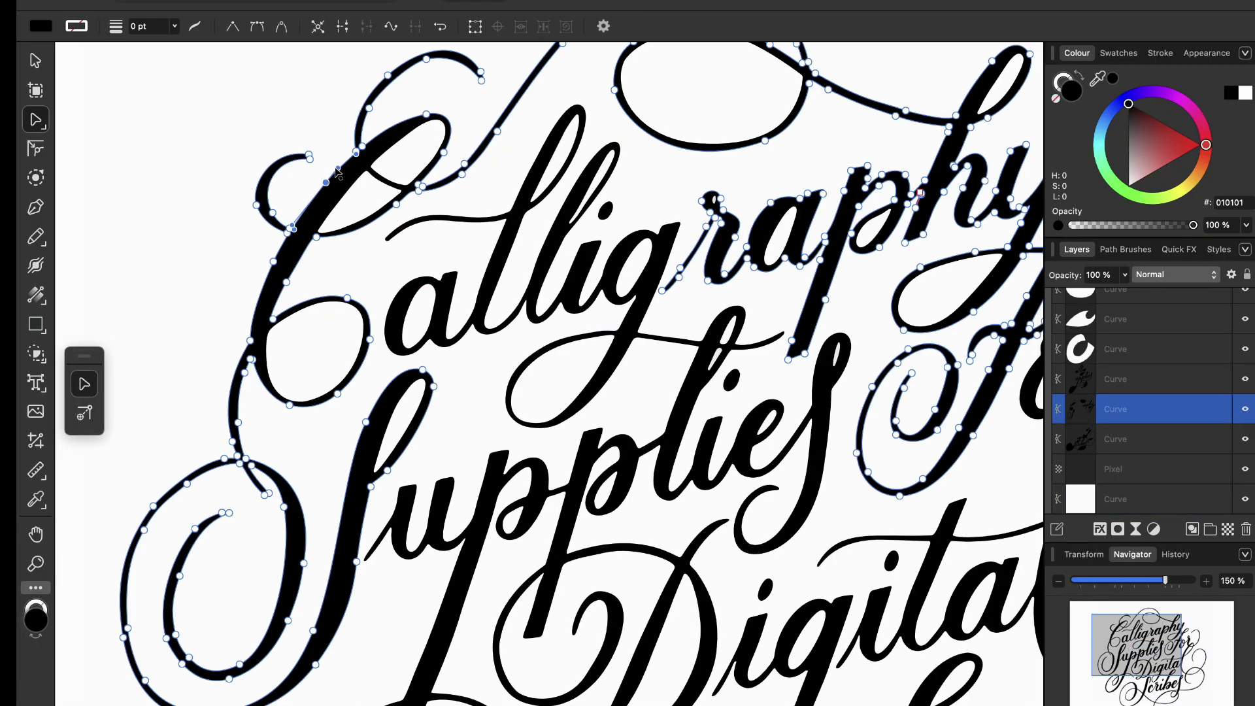
pyautogui.moveTo(343, 170); pyautogui.dragTo(339, 168)
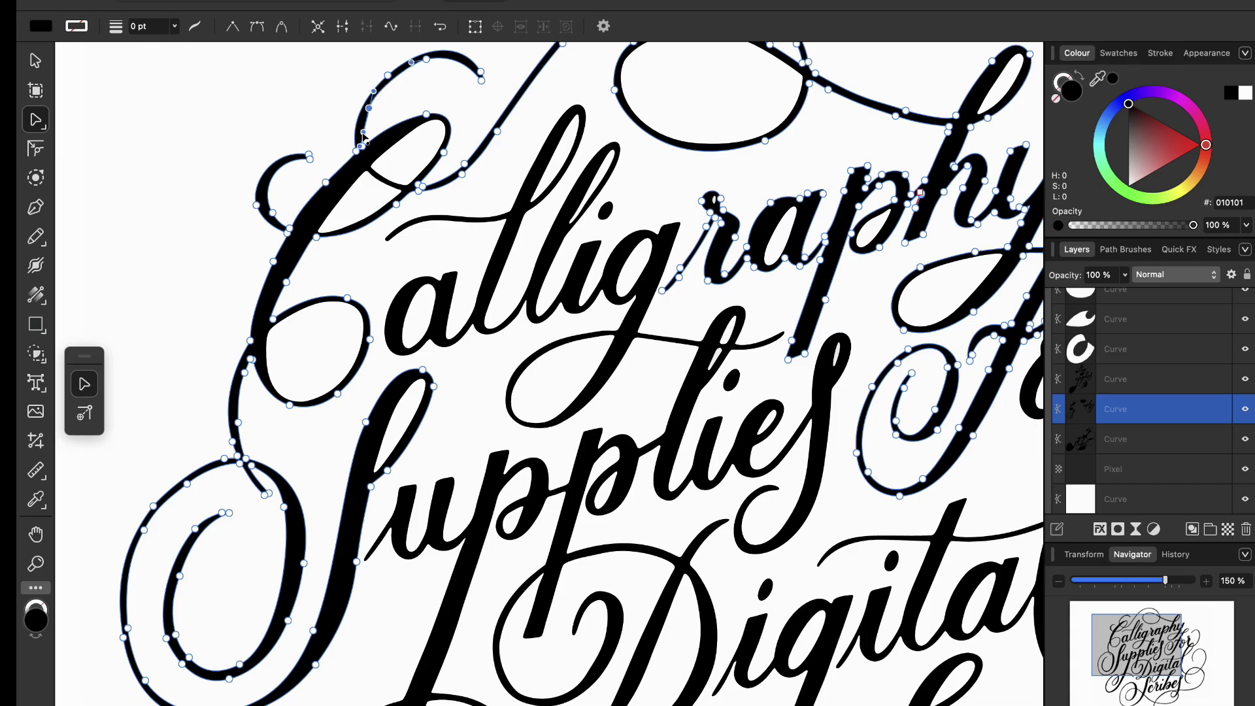
pyautogui.click(32, 64)
pyautogui.click(338, 117)
pyautogui.doubleClick(362, 153)
# - Examine the traced edges and stroke junctions of the word "Digital" at high magnification
pyautogui.scroll(-10, 639, 334)
pyautogui.scroll(-8, 640, 334)
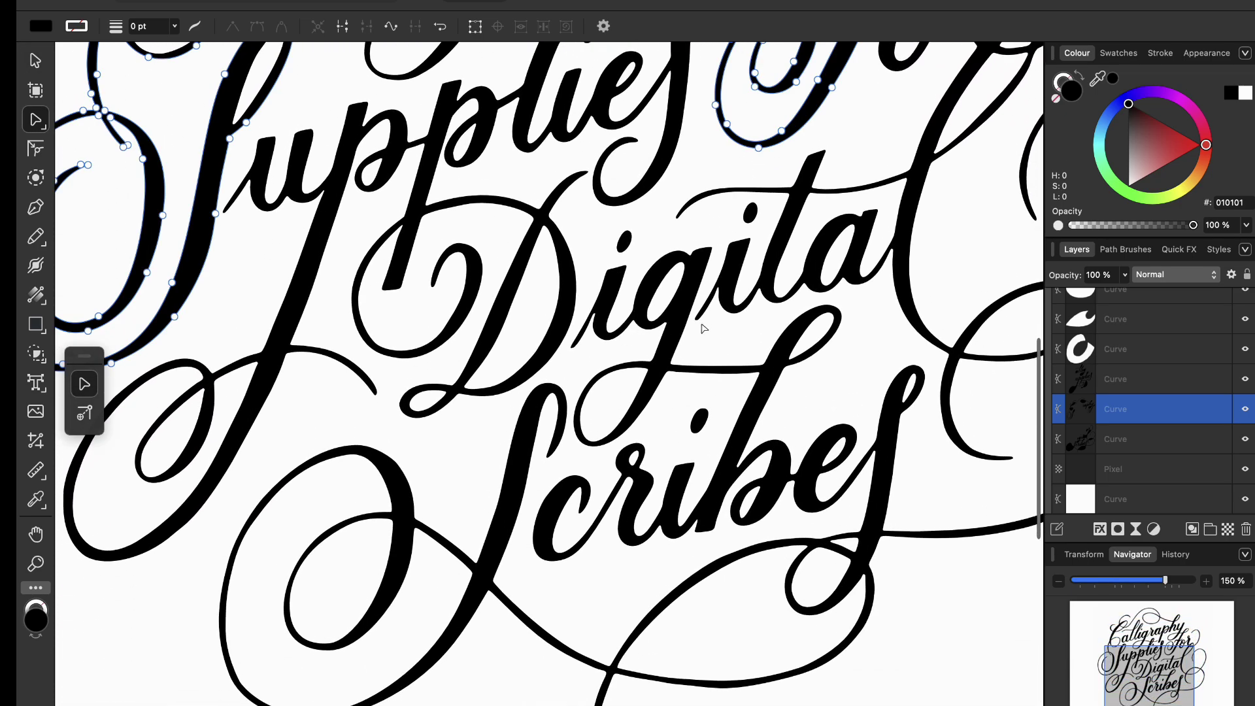
pyautogui.scroll(4, 639, 305)
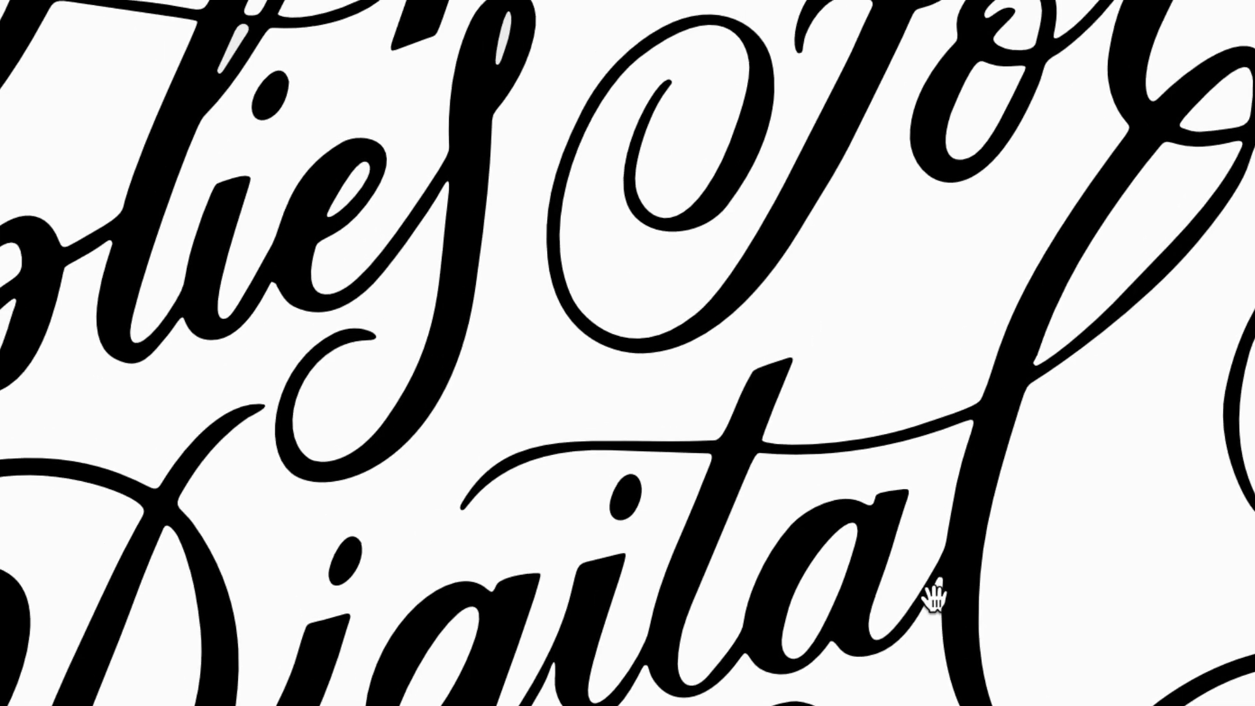
pyautogui.keyDown('super'); pyautogui.click(778, 393); pyautogui.keyUp('super')
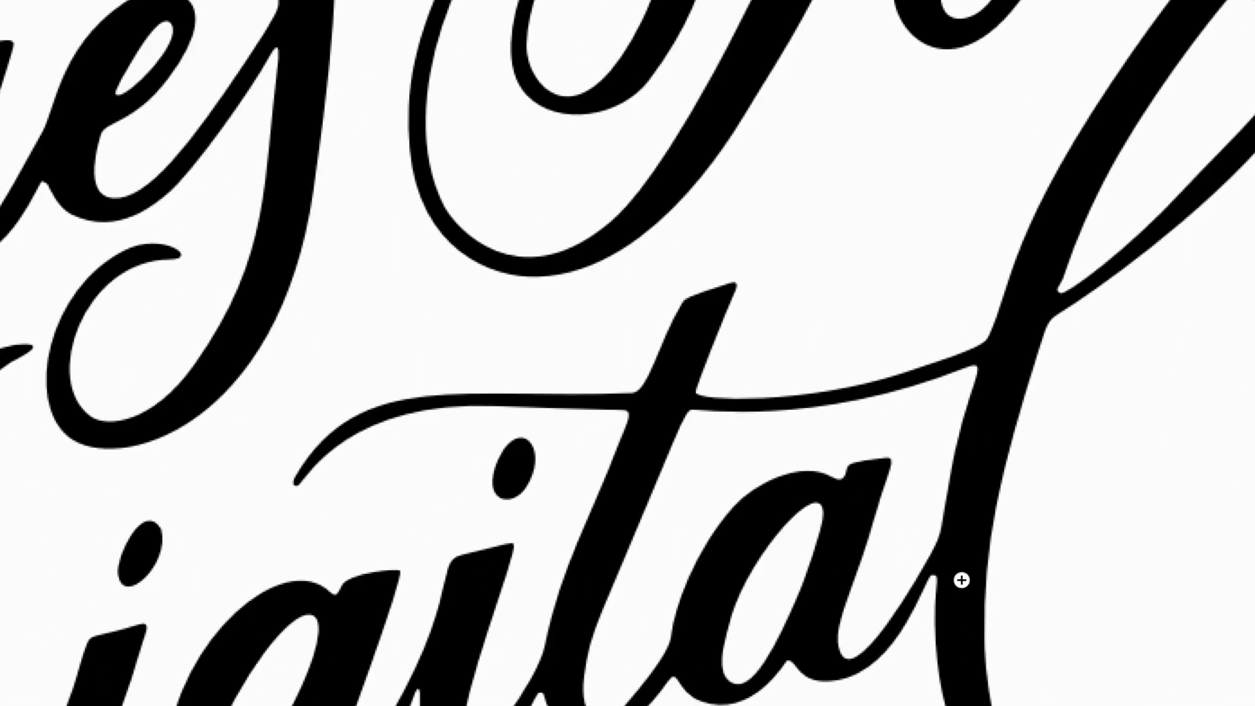
pyautogui.moveTo(898, 609); pyautogui.dragTo(849, 457)
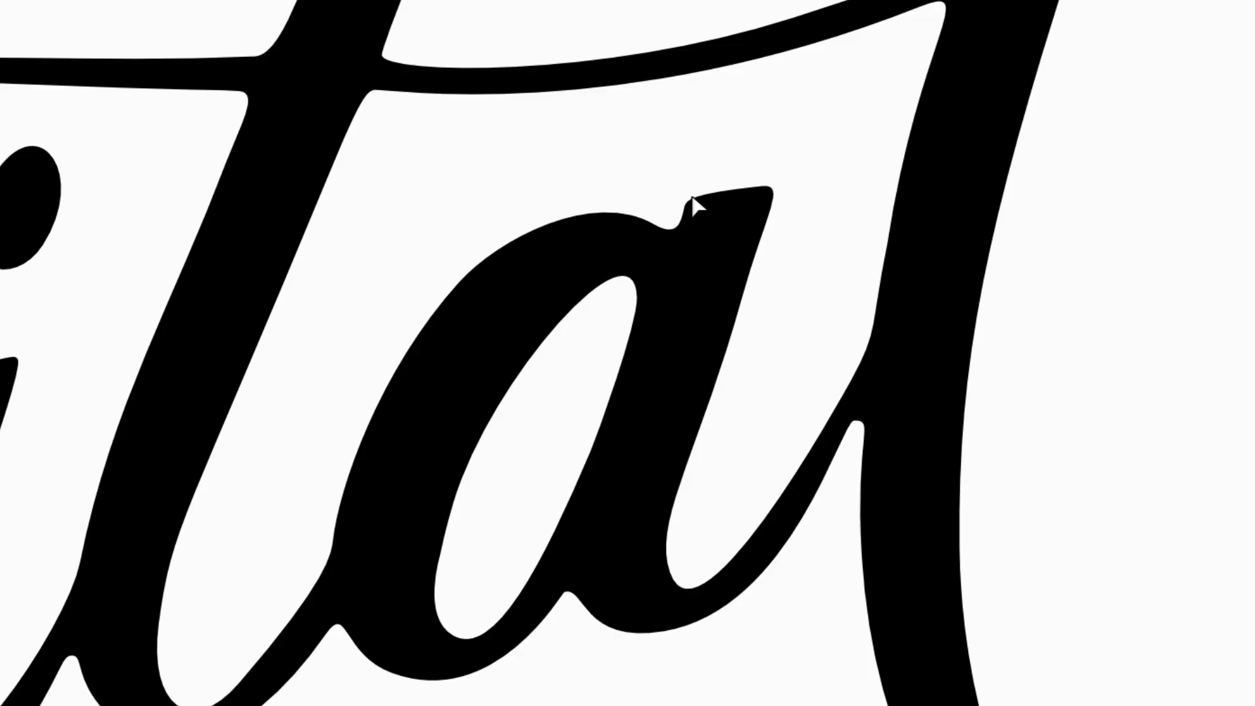
pyautogui.keyDown('alt'); pyautogui.keyDown('super'); pyautogui.click(591, 362); pyautogui.keyUp('super'); pyautogui.keyUp('alt')
pyautogui.keyDown('alt'); pyautogui.keyDown('super'); pyautogui.click(556, 365); pyautogui.keyUp('super'); pyautogui.keyUp('alt')
pyautogui.moveTo(571, 409); pyautogui.dragTo(648, 388)
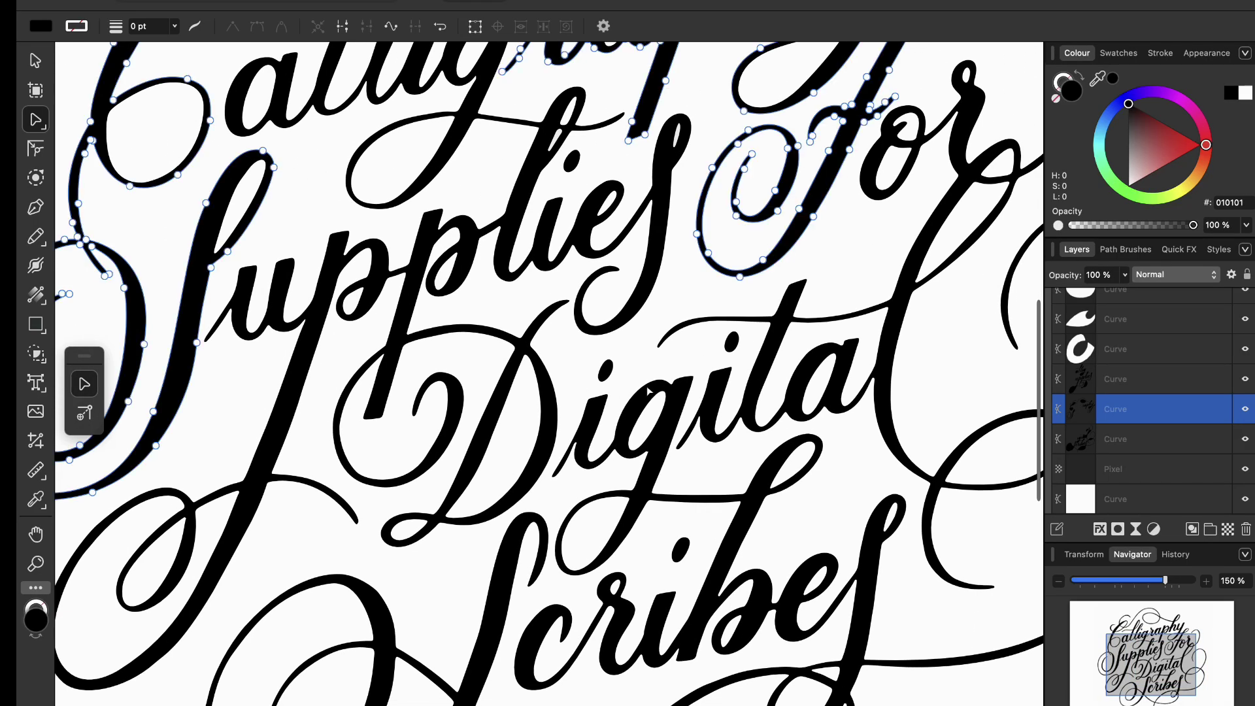
# - Display the nodes of the black curve containing "Scribes", followed by those of the white shape inside the D of "Digital"
pyautogui.press('v')
pyautogui.click(654, 394)
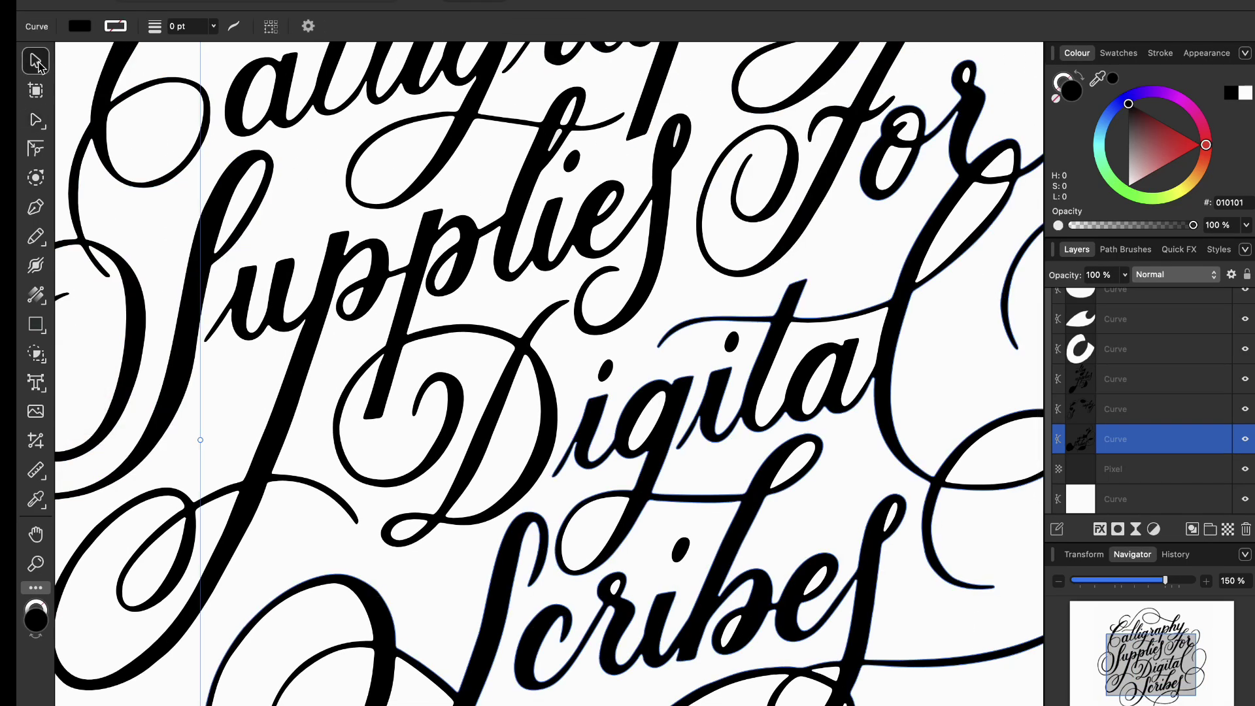
pyautogui.press('a')
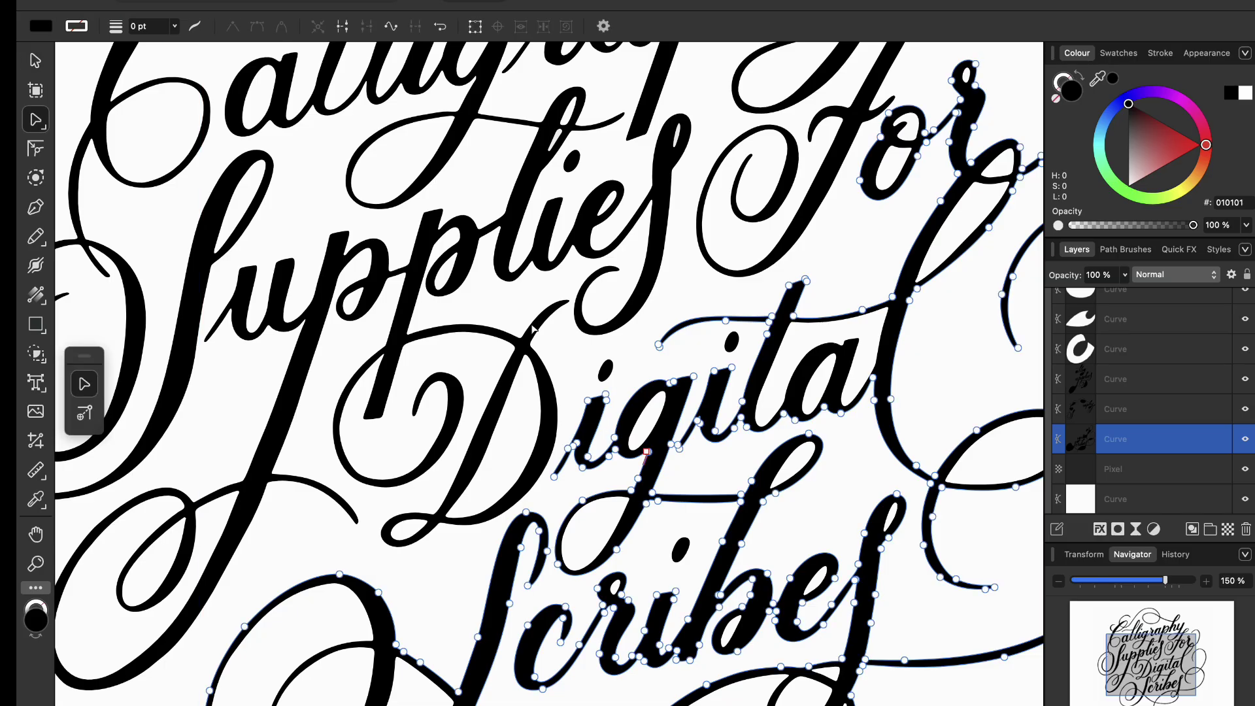
pyautogui.press('v')
pyautogui.click(532, 404)
pyautogui.click(541, 397)
pyautogui.press('a')
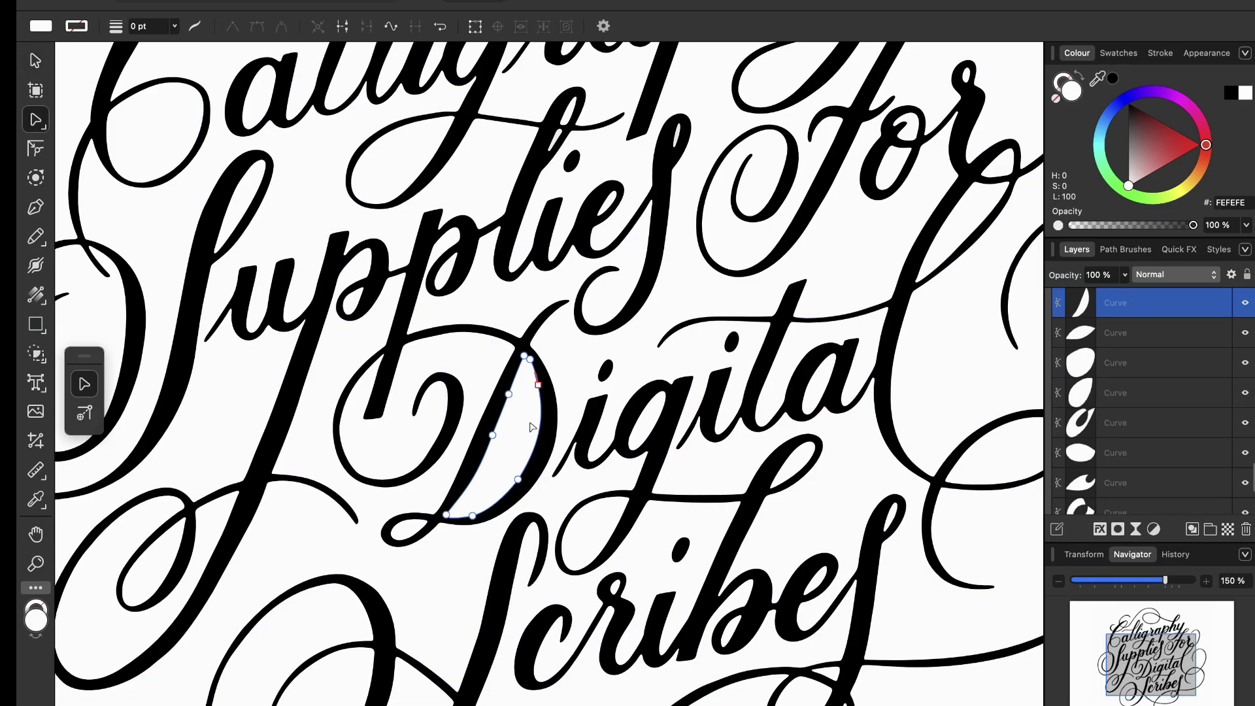
# - Return from node editing to object selection, collapse the Callig-supplies-lettering group and select the whole group
pyautogui.click(33, 64)
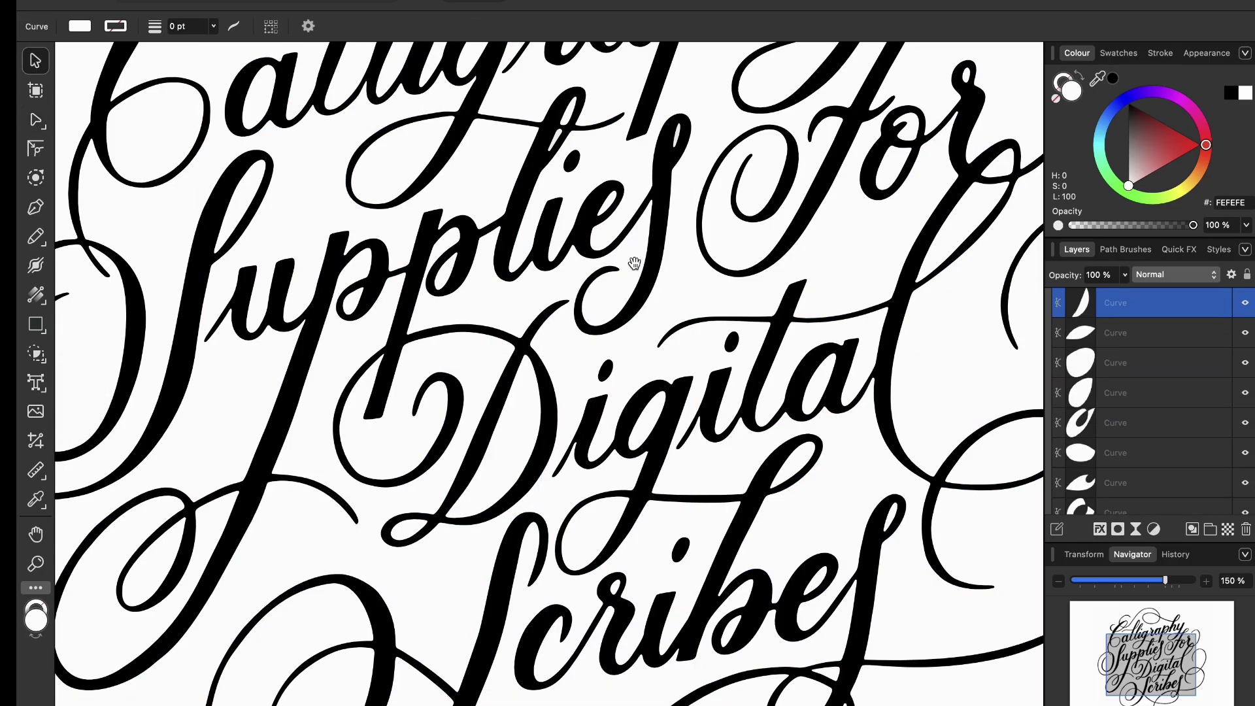
pyautogui.scroll(-2, 666, 367)
pyautogui.moveTo(770, 300); pyautogui.dragTo(684, 320)
pyautogui.scroll(8, 1087, 327)
pyautogui.scroll(3, 1090, 329)
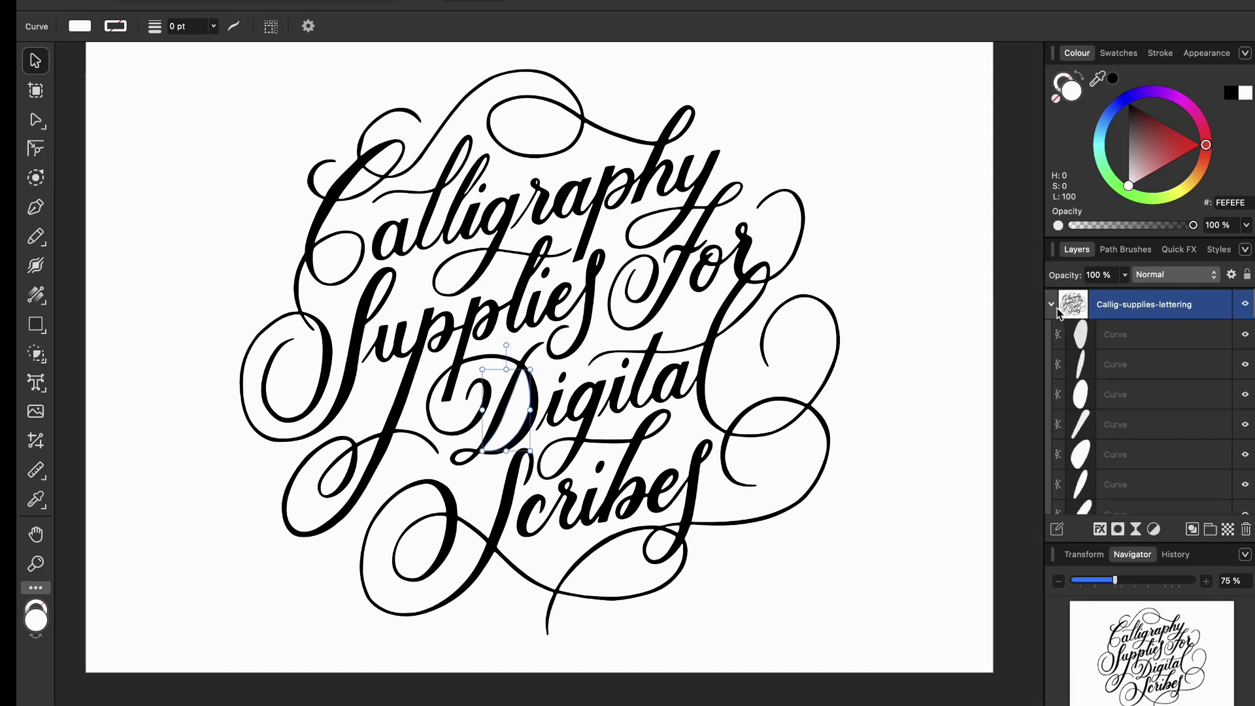
pyautogui.click(1052, 303)
pyautogui.click(1213, 315)
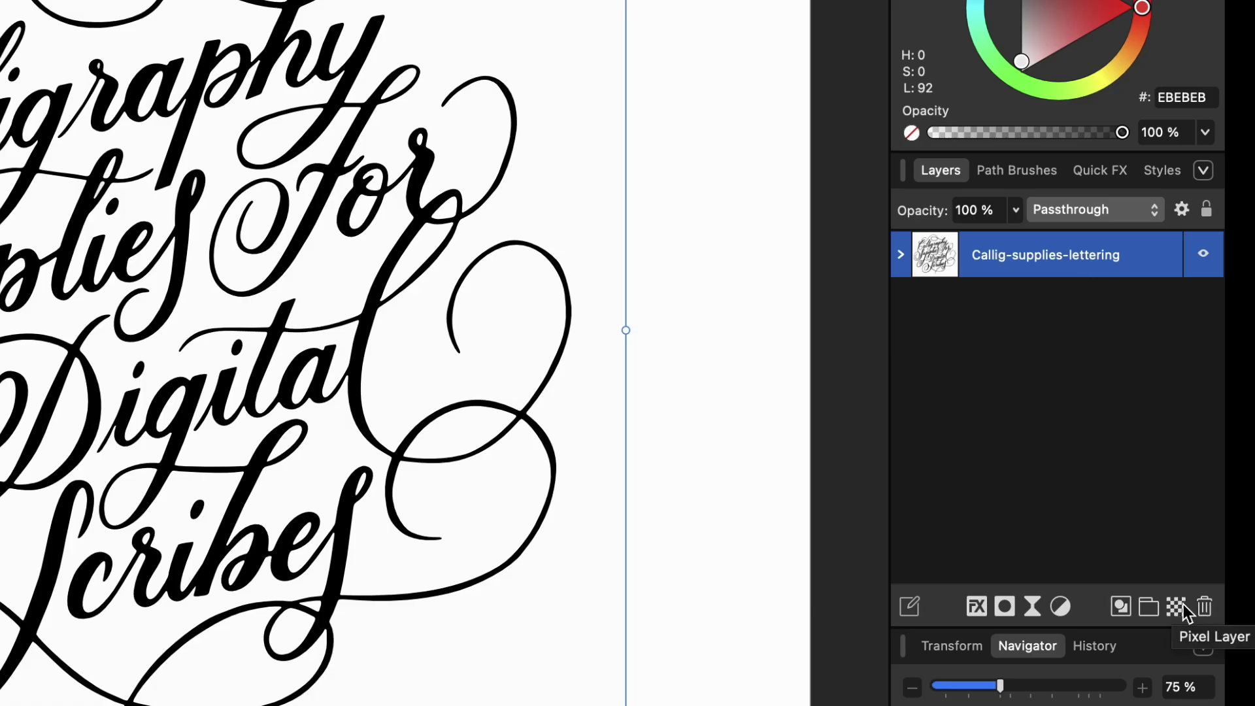
# - Add a pixel layer beneath the lettering group and draw a green B3E193 rectangle behind the lettering to cover the page
pyautogui.click(1180, 606)
pyautogui.moveTo(1049, 256); pyautogui.dragTo(1049, 382)
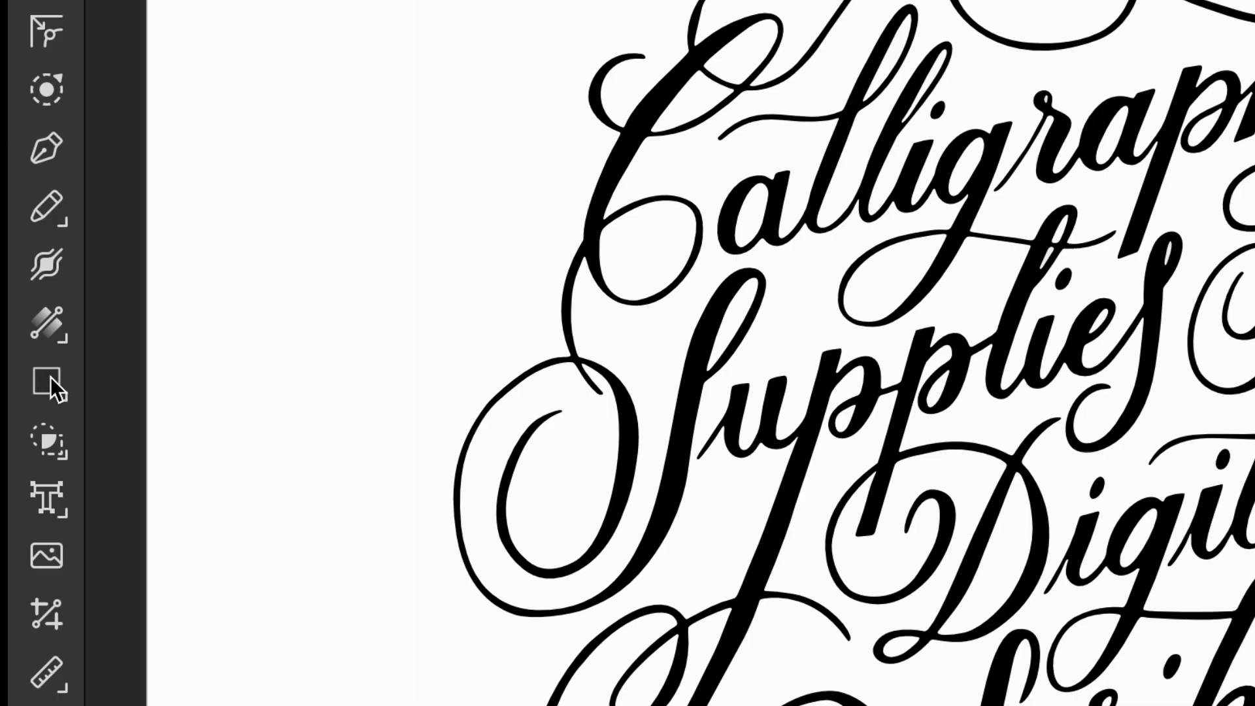
pyautogui.click(48, 380)
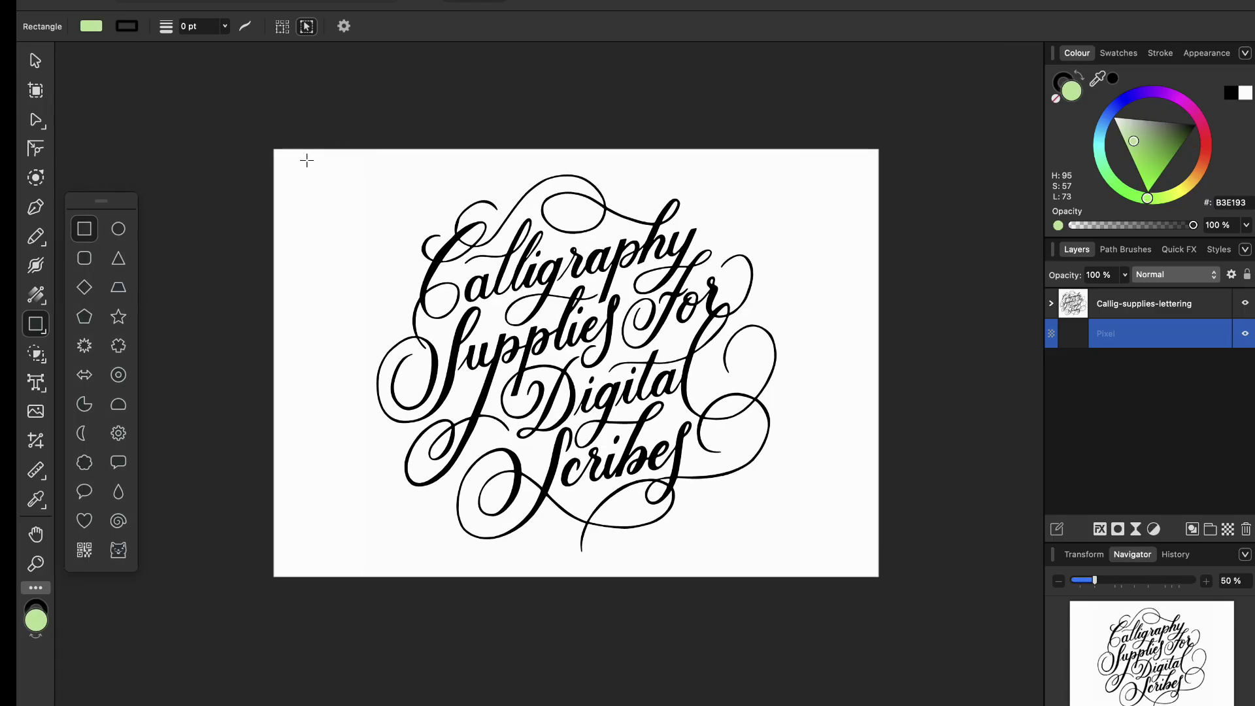
pyautogui.moveTo(313, 162); pyautogui.dragTo(834, 566)
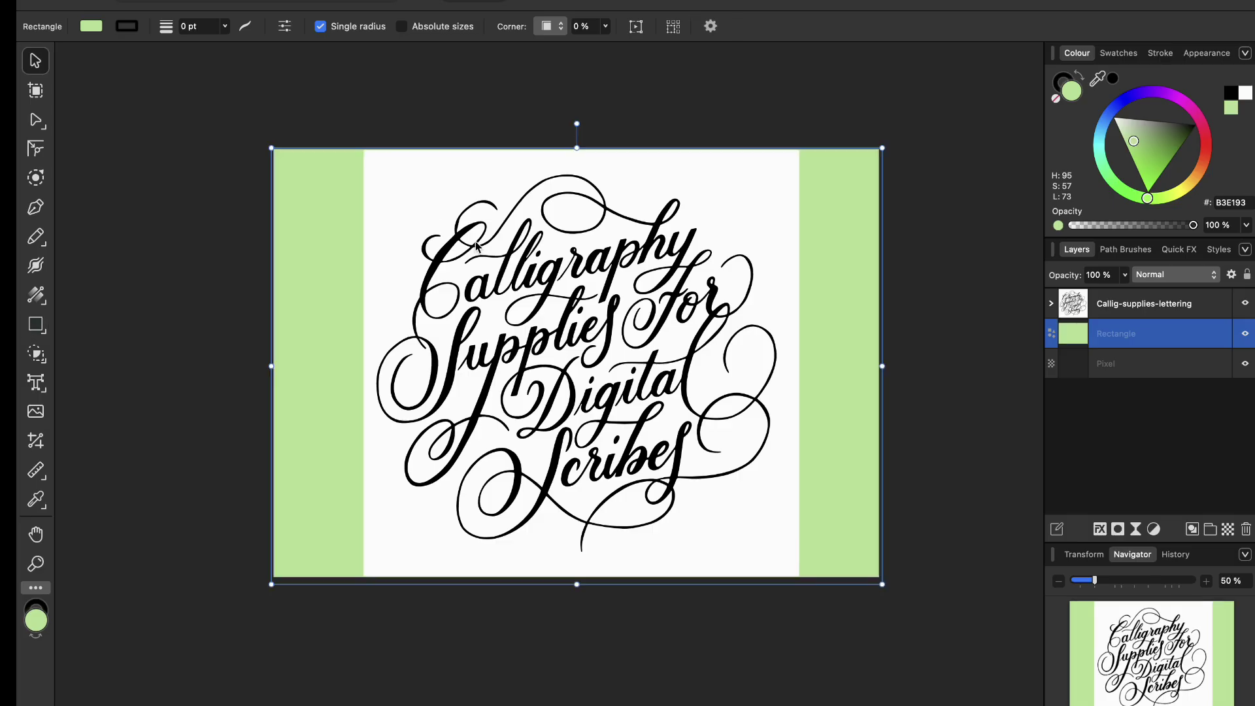
# - Delete the traced white background curve around the lettering
pyautogui.doubleClick(478, 240)
pyautogui.click(510, 181)
pyautogui.press('a')
pyautogui.press('Delete')
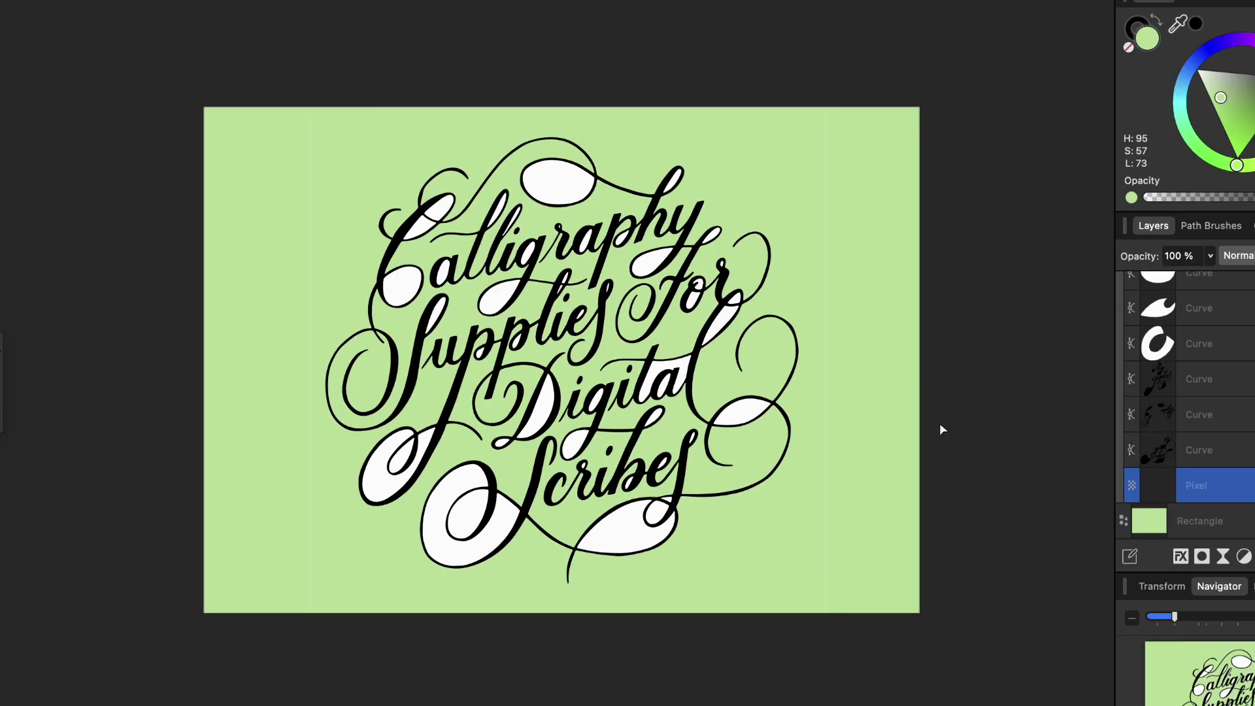
# - Delete the white shape filling the lower loop of the C in "Calligraphy" and undo the deletion
pyautogui.click(574, 225)
pyautogui.moveTo(646, 231); pyautogui.dragTo(605, 173)
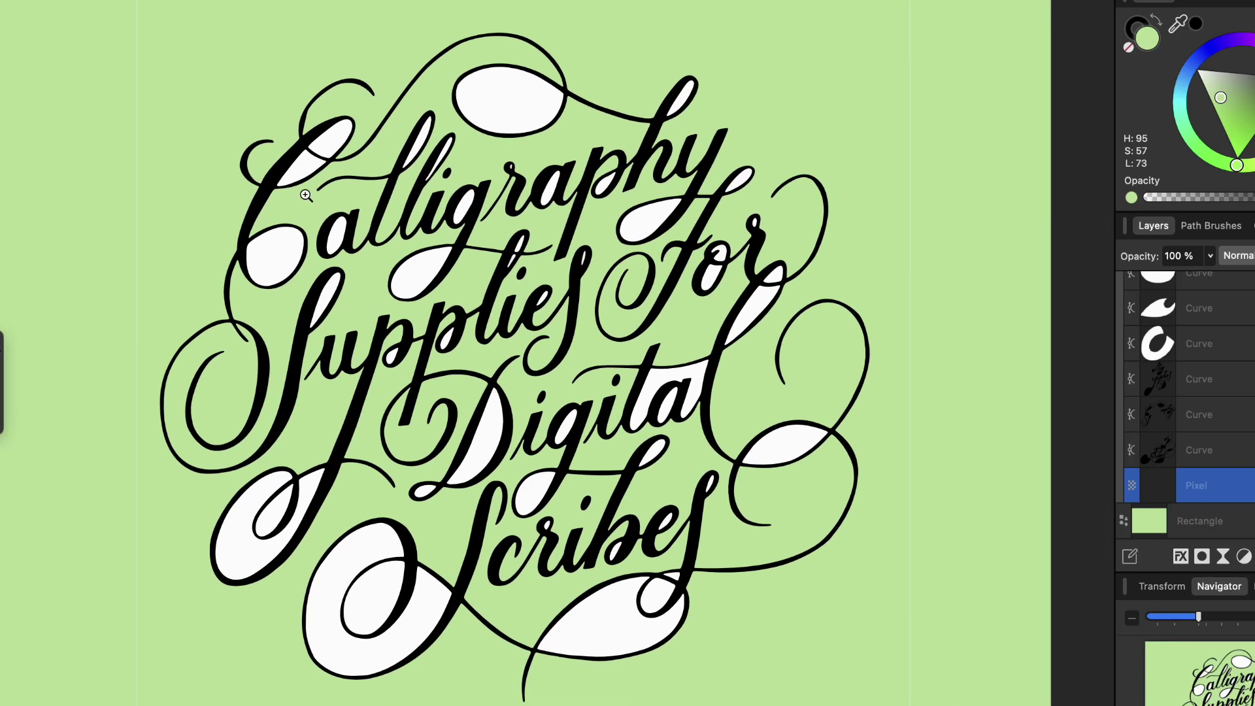
pyautogui.scroll(3, 304, 265)
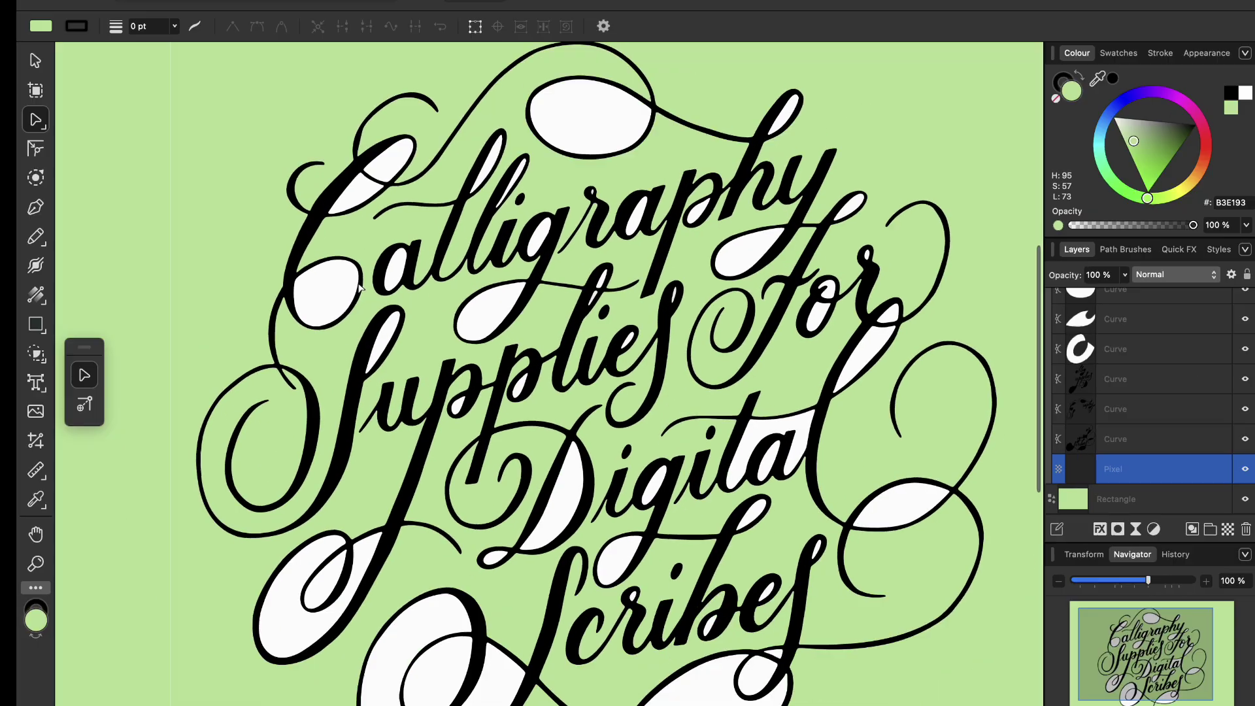
pyautogui.click(354, 290)
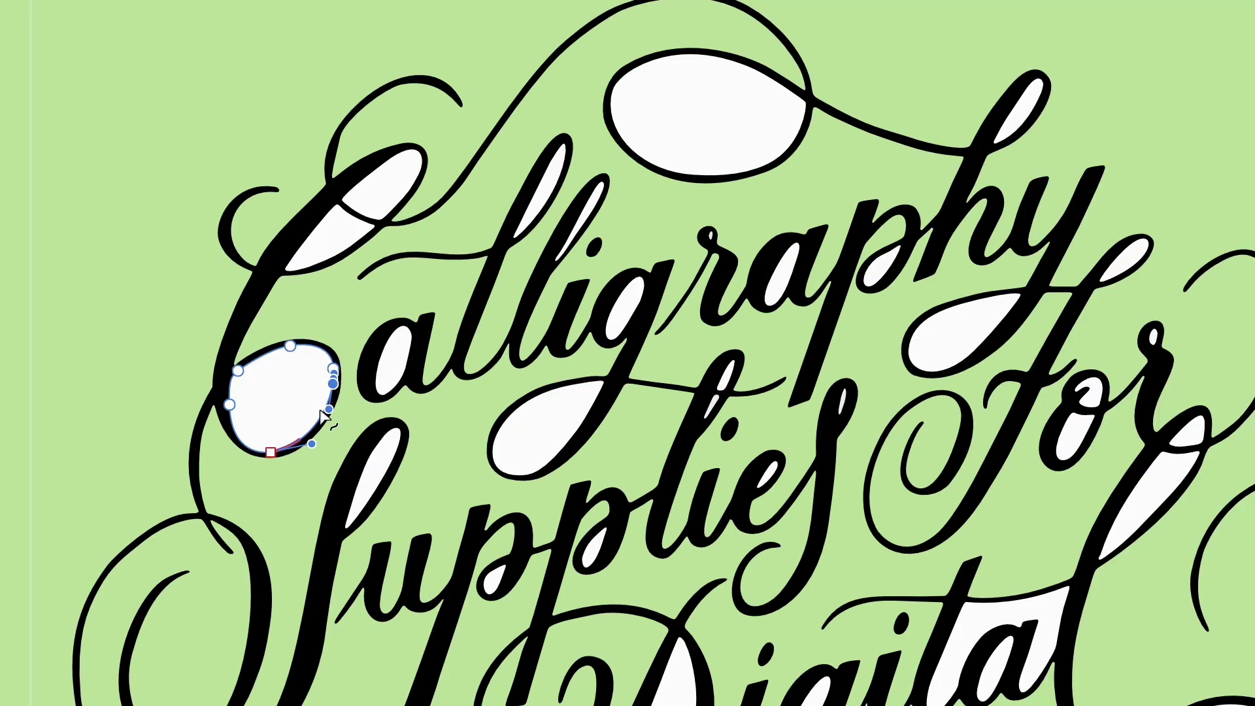
pyautogui.click(356, 331)
pyautogui.click(334, 369)
pyautogui.press('Delete')
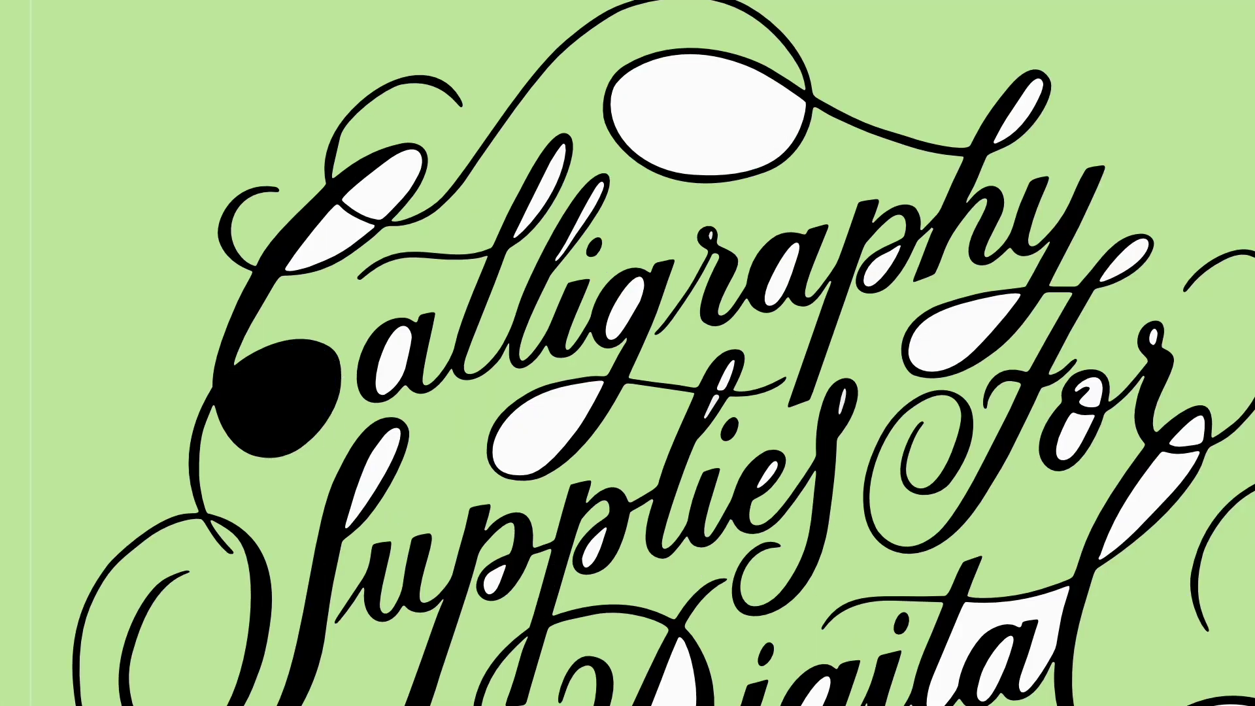
pyautogui.hotkey('ctrl', 'z')
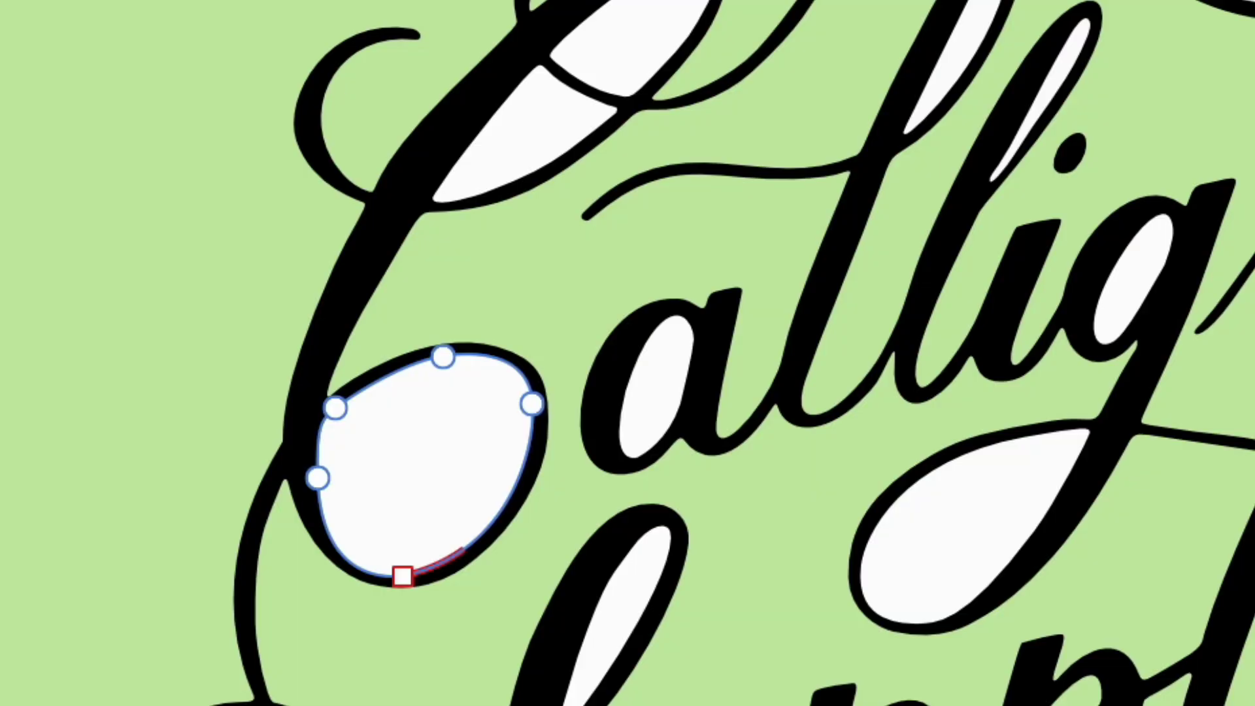
# - Display the nodes of the lower white shape inside the upper loop of the C in "Calligraphy"
pyautogui.press('v')
pyautogui.click(455, 225)
pyautogui.doubleClick(449, 201)
pyautogui.click(450, 201)
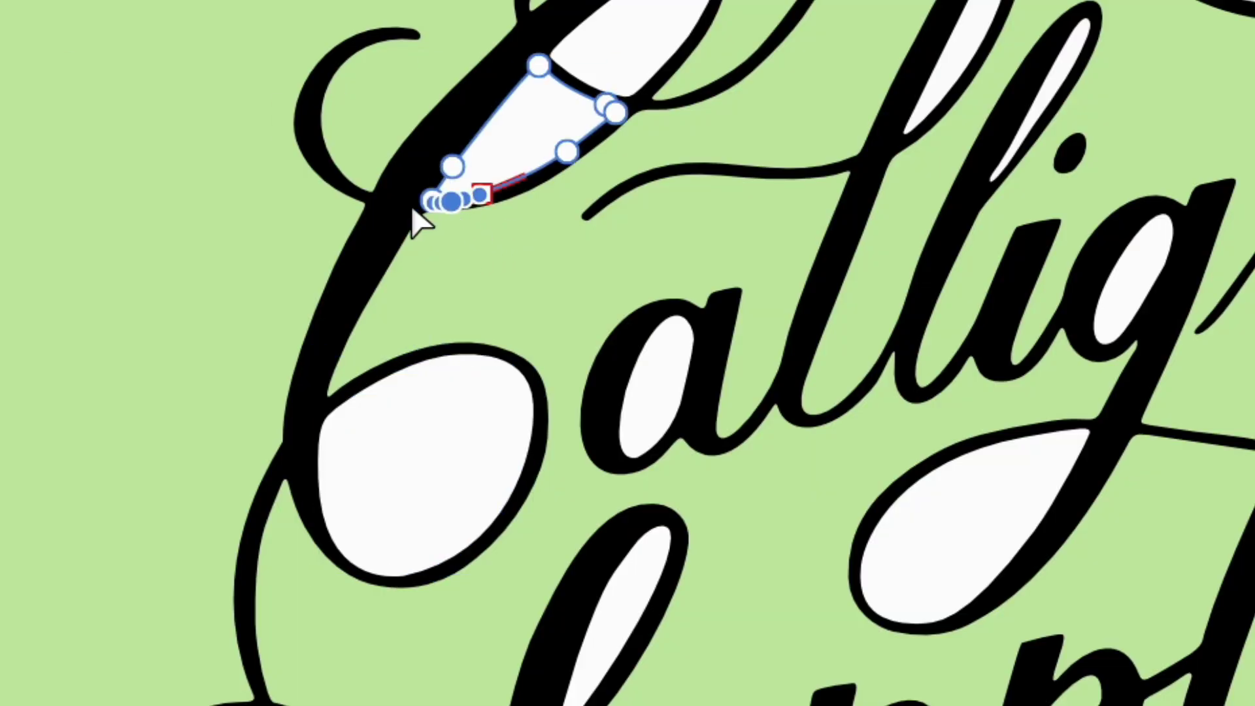
pyautogui.click(396, 213)
# - Subtract the white shape in the C's lower loop from the black curve that forms the C
pyautogui.press('v')
pyautogui.press('z')
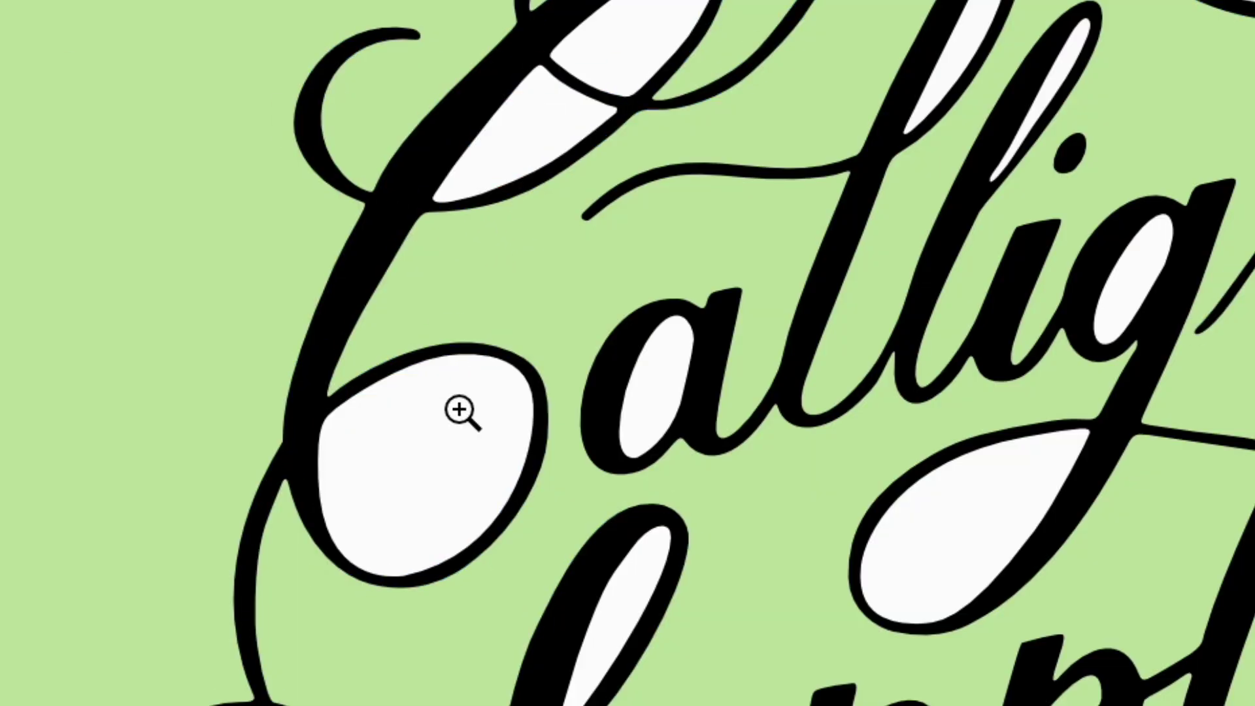
pyautogui.click(460, 409)
pyautogui.press('n')
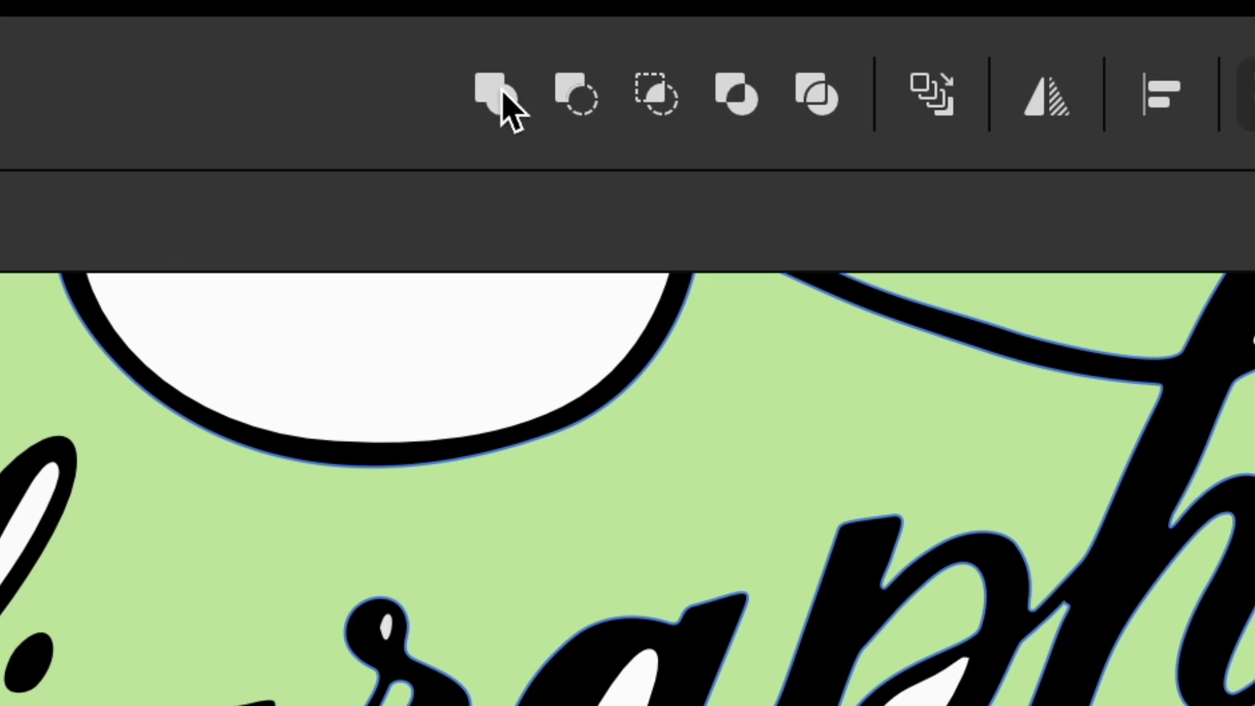
pyautogui.click(579, 97)
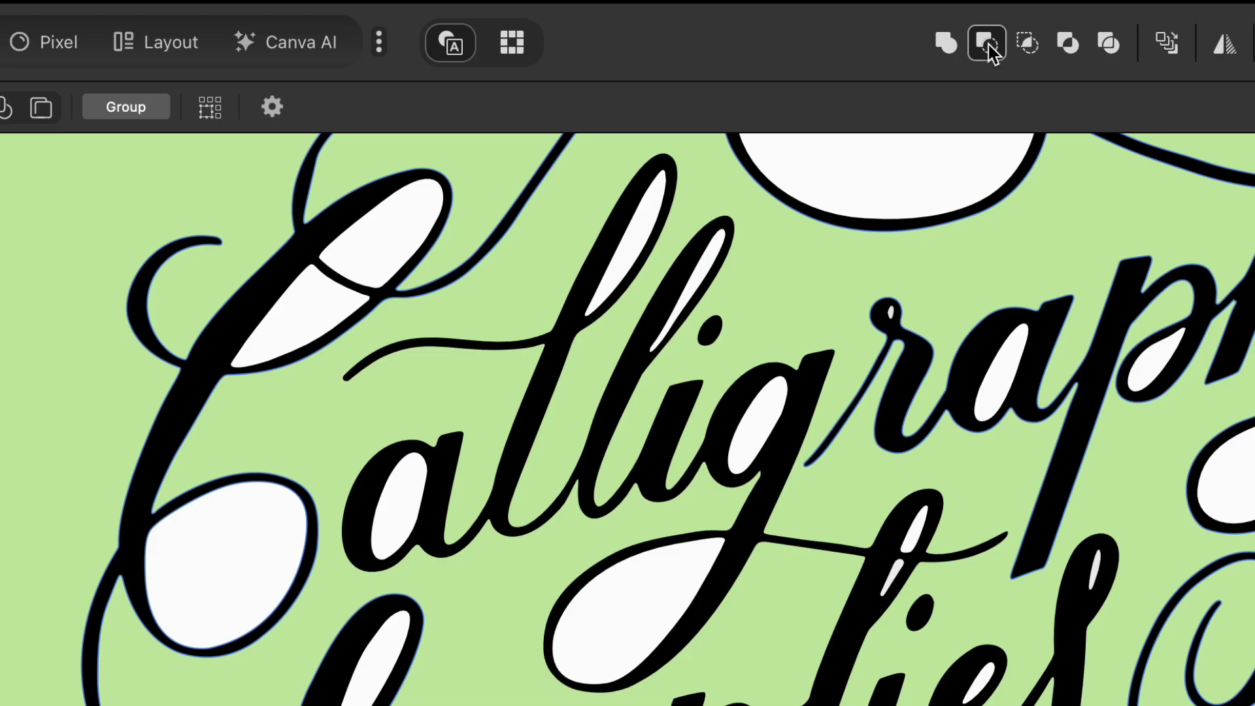
pyautogui.click(987, 44)
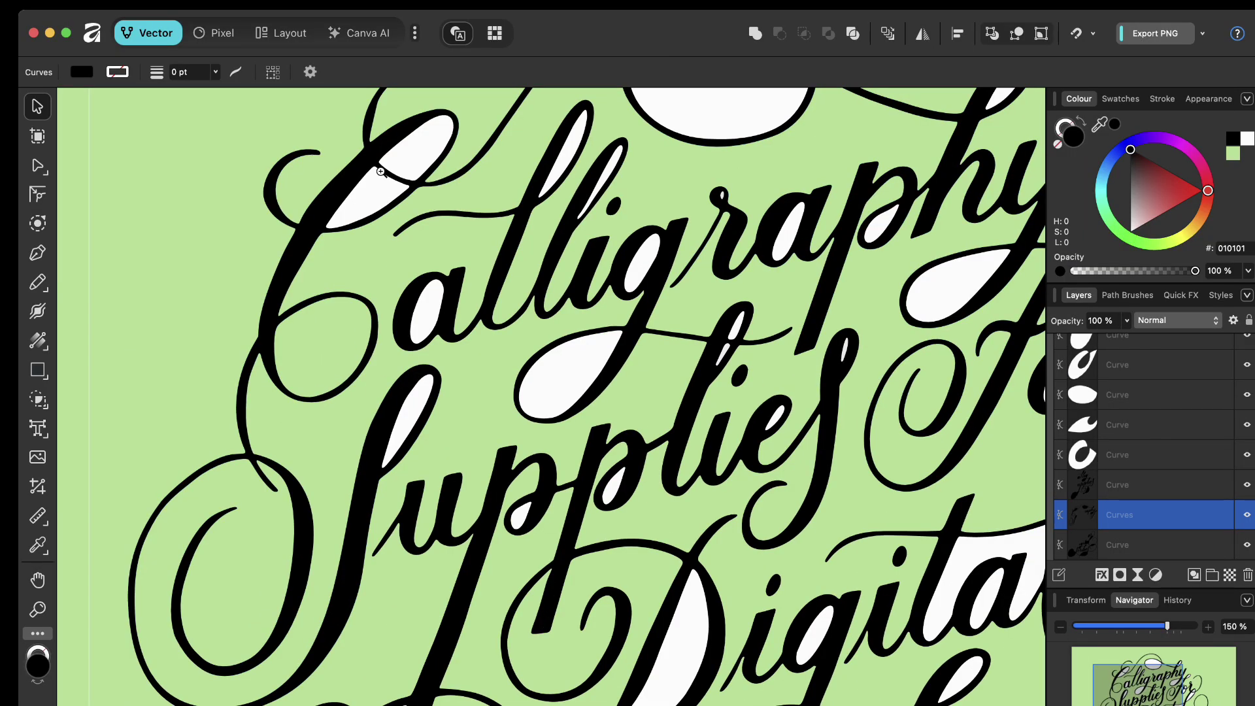
# - Subtract the two white shapes inside the C's upper loop from the black curve
pyautogui.scroll(1, 324, 285)
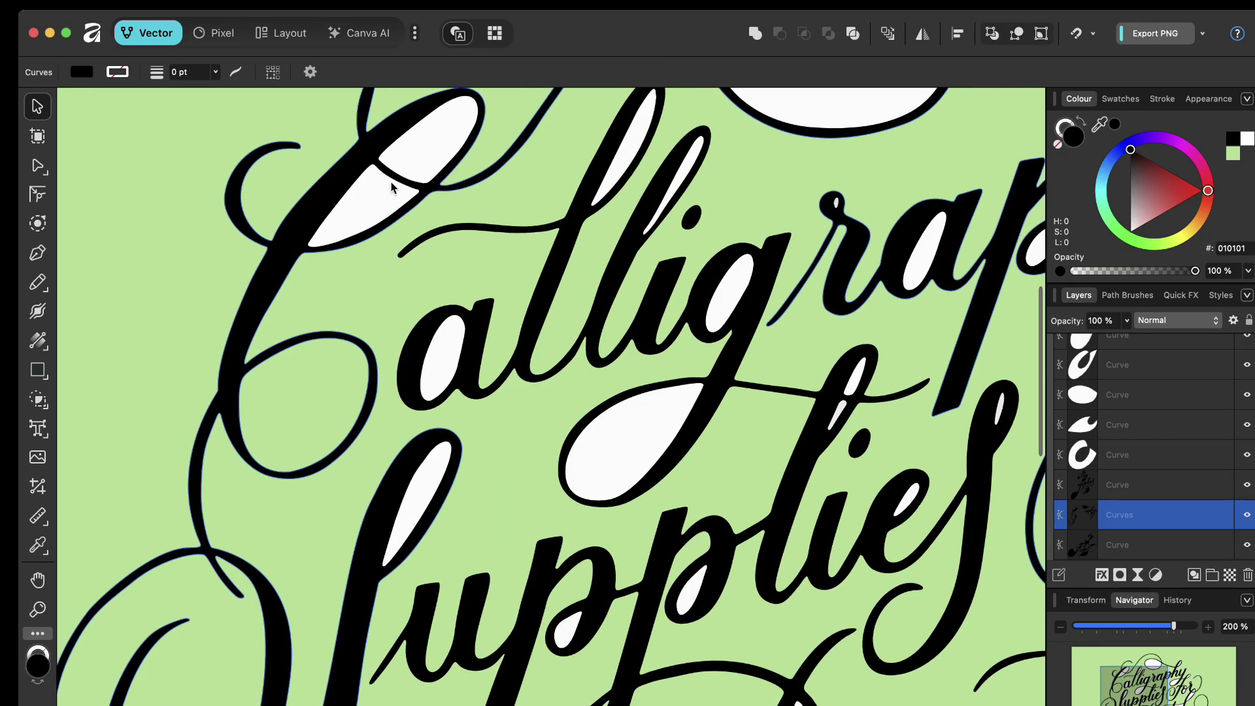
pyautogui.keyDown('shift'); pyautogui.click(391, 181); pyautogui.keyUp('shift')
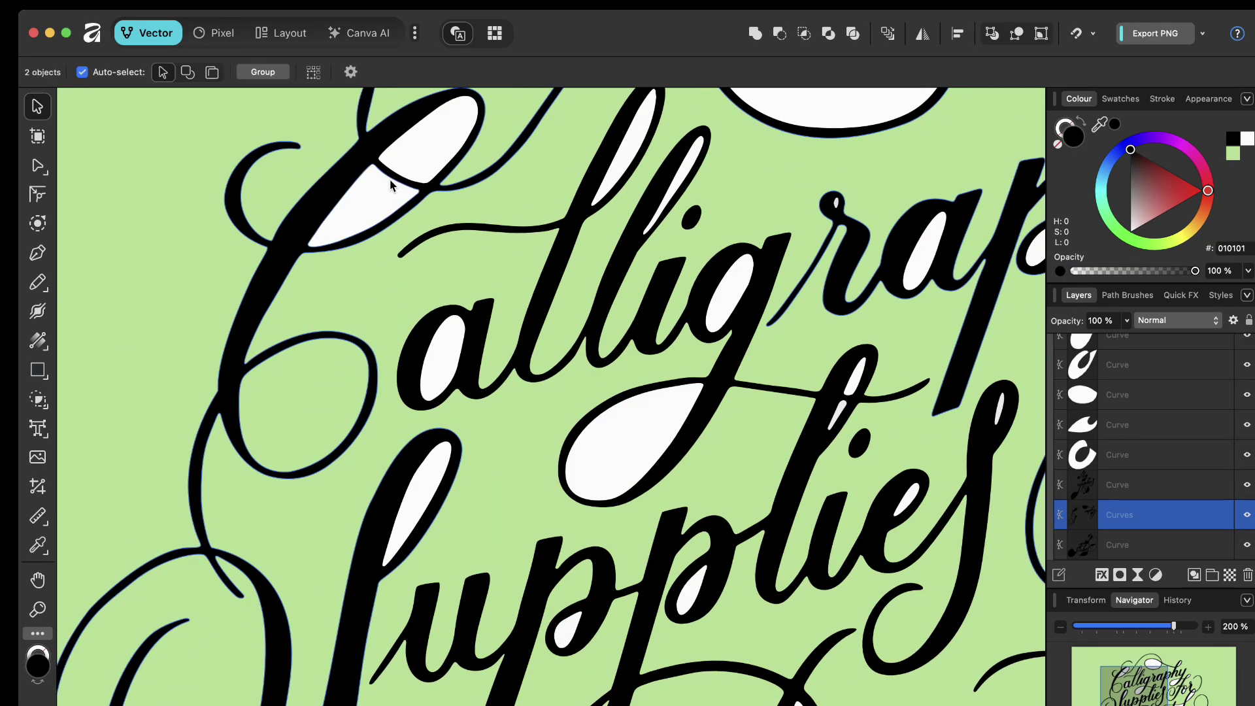
pyautogui.click(778, 32)
pyautogui.keyDown('shift'); pyautogui.click(422, 184); pyautogui.keyUp('shift')
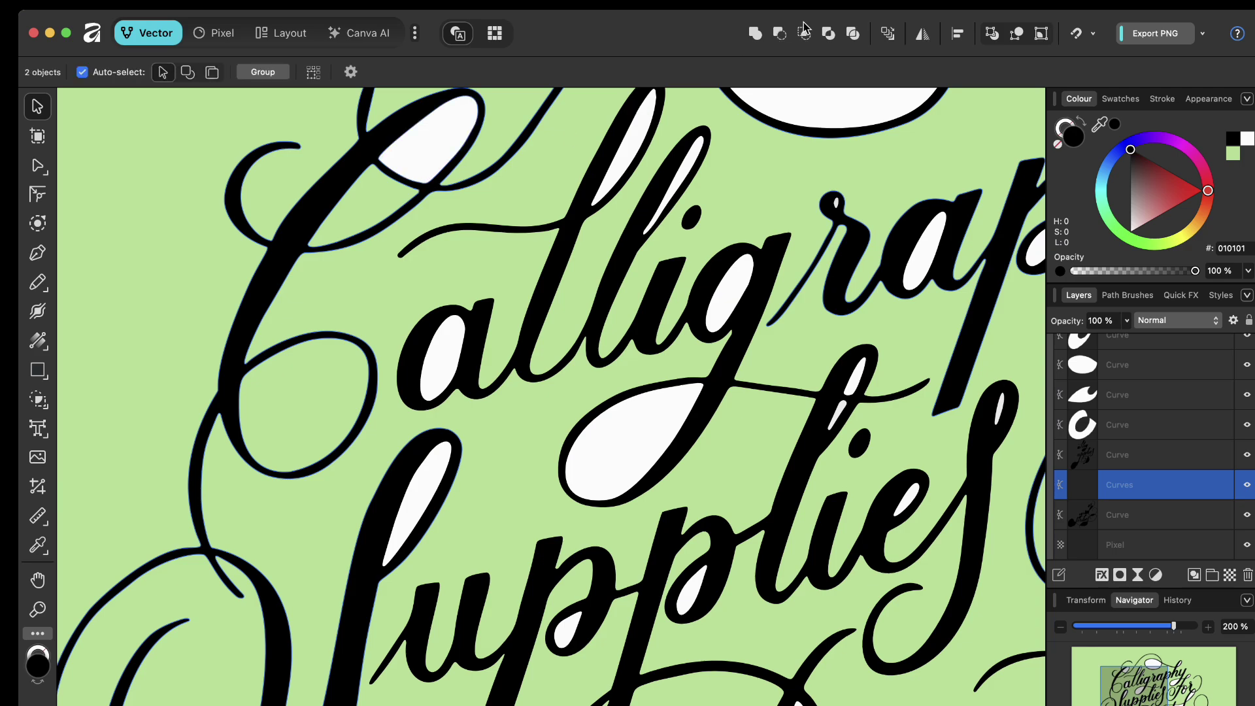
pyautogui.click(779, 32)
# - Subtract the white shapes inside the letters "allig" of "Calligraphy", including the g's lower loop, from their black curve
pyautogui.keyDown('shift'); pyautogui.click(425, 367); pyautogui.keyUp('shift')
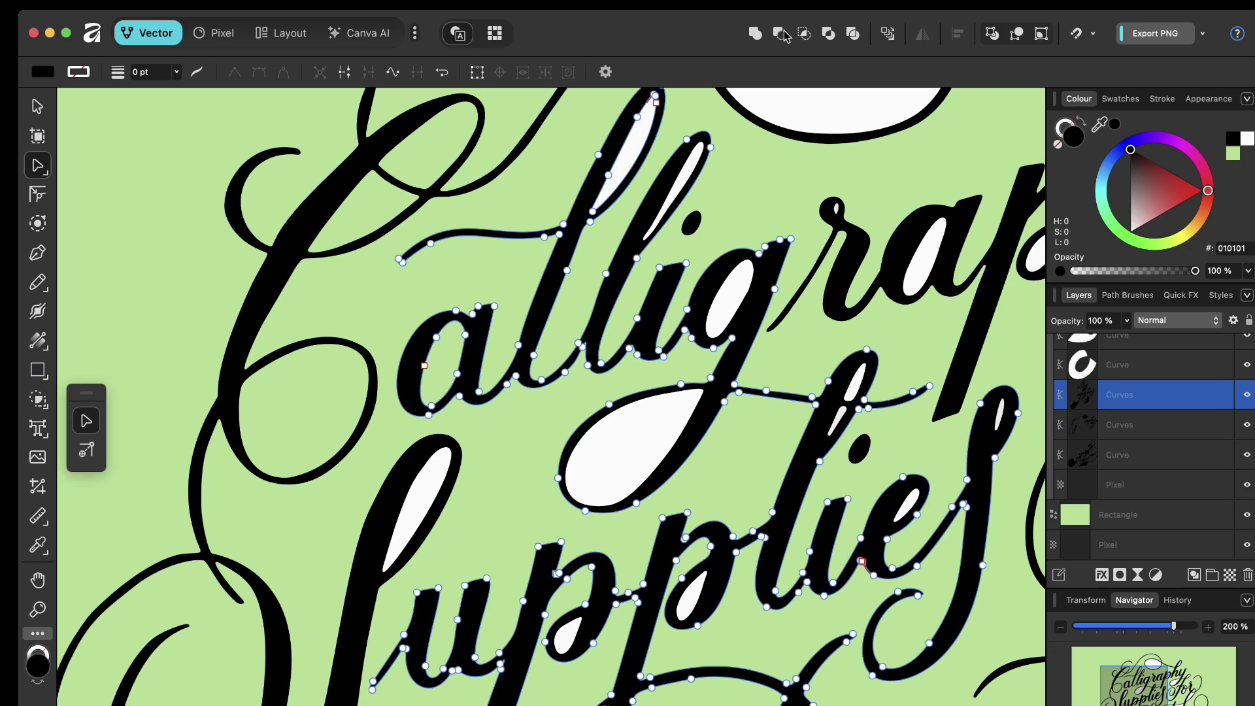
pyautogui.click(779, 32)
pyautogui.hscroll(2, 772, 300)
pyautogui.scroll(-1, 772, 300)
pyautogui.press('super+z')
pyautogui.click(779, 32)
pyautogui.scroll(3, 768, 249)
# - Subtract the white shapes in the top flourish, the second a and the y's lower loop of "Calligraphy" from the black curve
pyautogui.click(712, 242)
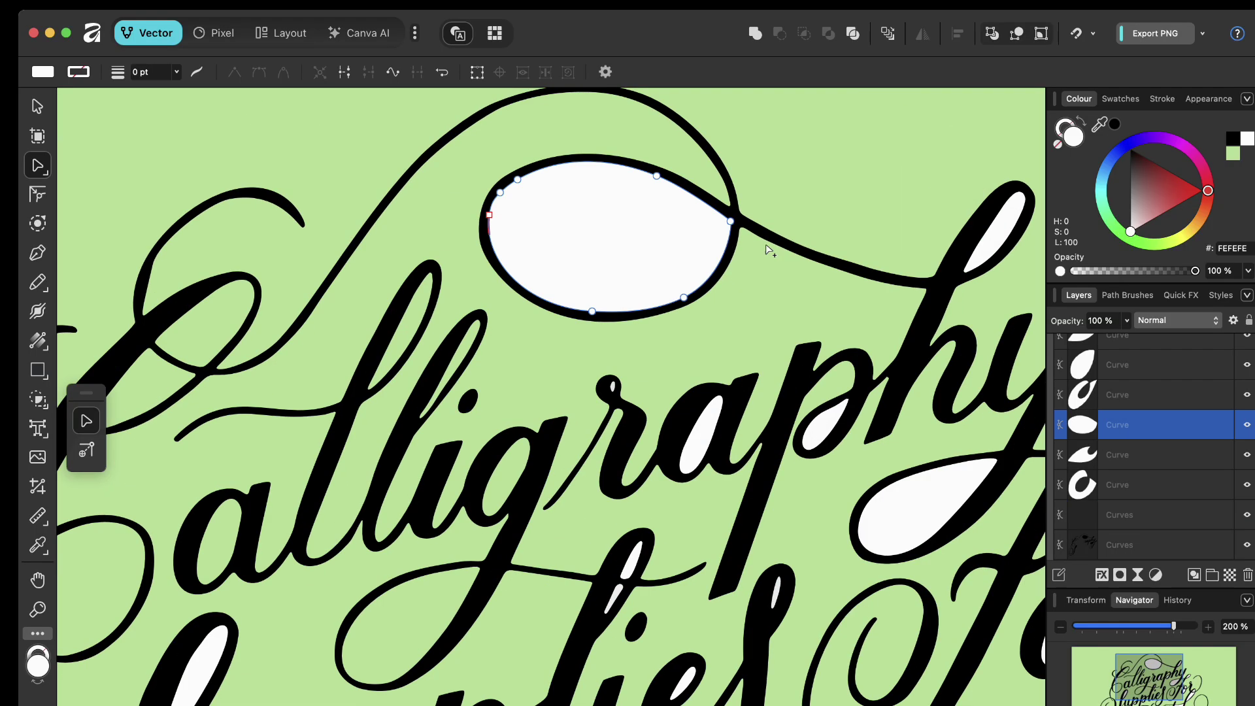
pyautogui.press('v')
pyautogui.click(527, 173)
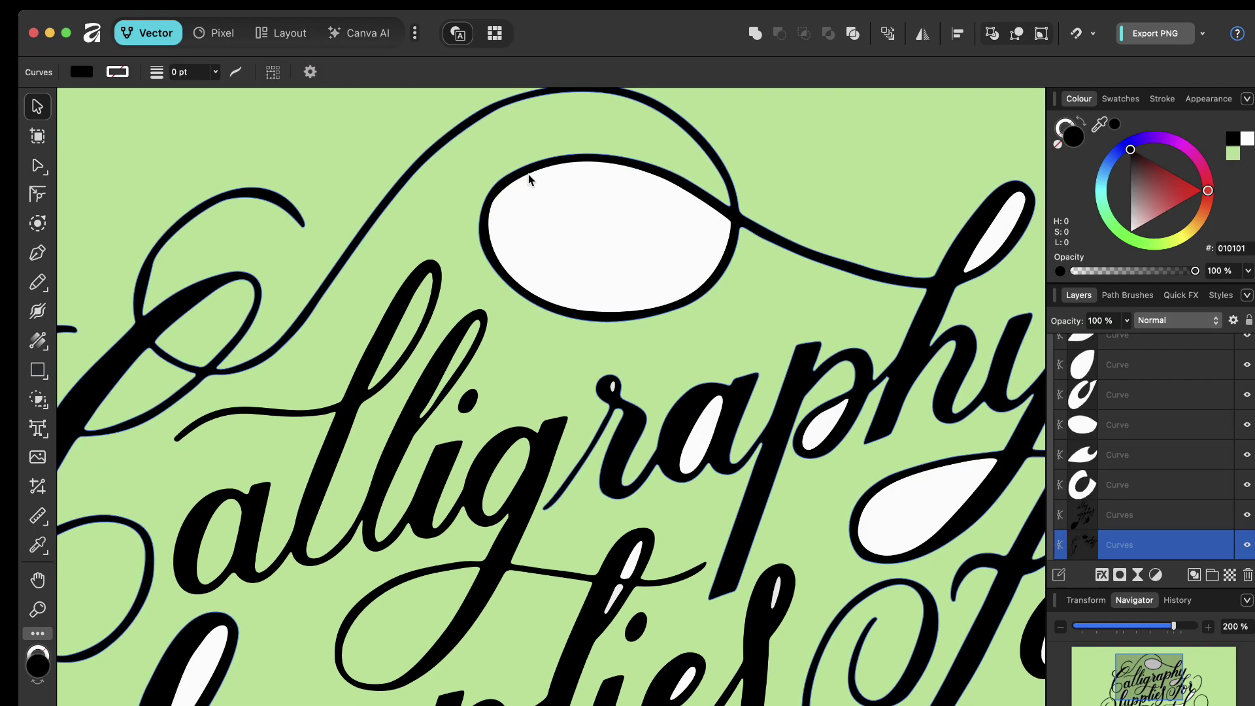
pyautogui.keyDown('shift'); pyautogui.click(555, 209); pyautogui.keyUp('shift')
pyautogui.click(779, 32)
pyautogui.keyDown('shift'); pyautogui.click(703, 431); pyautogui.keyUp('shift')
pyautogui.click(779, 32)
pyautogui.keyDown('shift'); pyautogui.click(928, 504); pyautogui.keyUp('shift')
pyautogui.click(779, 33)
# - Subtract the white shapes inside the large swirl that leads into the S of "Scribes" from the black curve
pyautogui.hscroll(3, 788, 248)
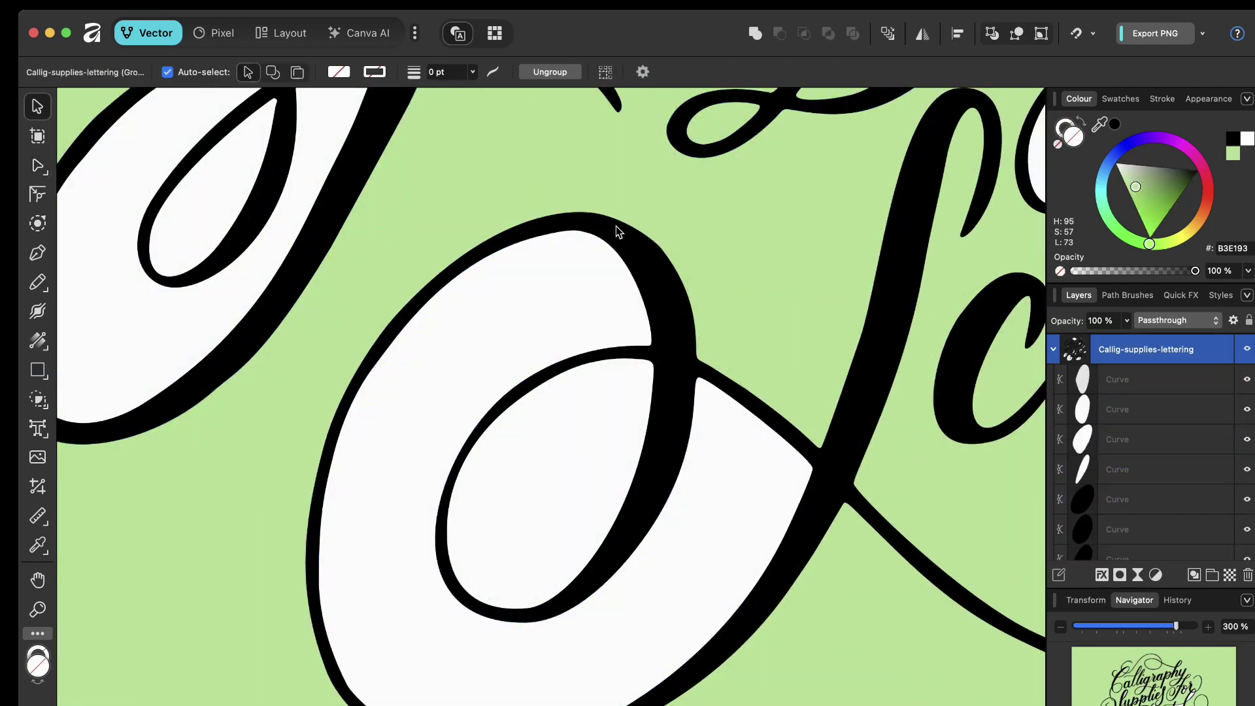
pyautogui.doubleClick(616, 230)
pyautogui.click(779, 33)
pyautogui.keyDown('shift'); pyautogui.click(670, 381); pyautogui.keyUp('shift')
pyautogui.click(780, 33)
# - Subtract the remaining white shapes in "Digital" and "Scribes" from their black curve and clear the selection
pyautogui.click(476, 222)
pyautogui.keyDown('shift'); pyautogui.click(364, 294); pyautogui.keyUp('shift')
pyautogui.click(779, 32)
pyautogui.scroll(-2, 870, 267)
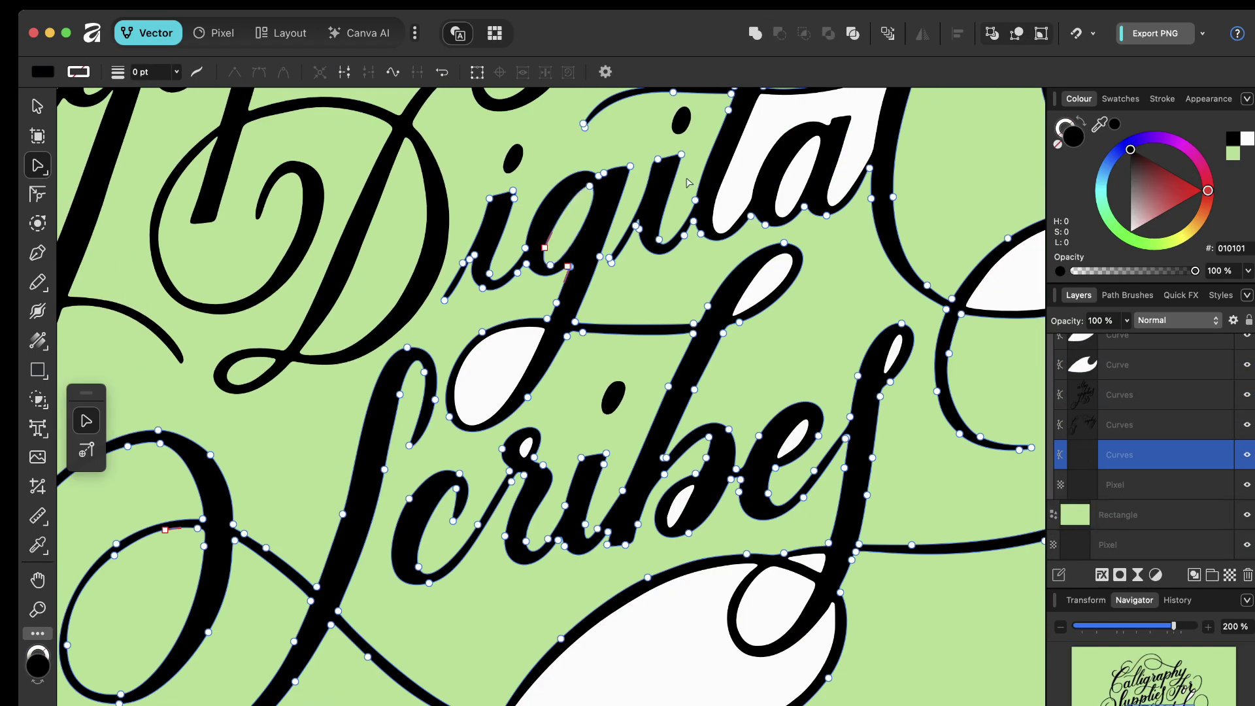
pyautogui.click(779, 32)
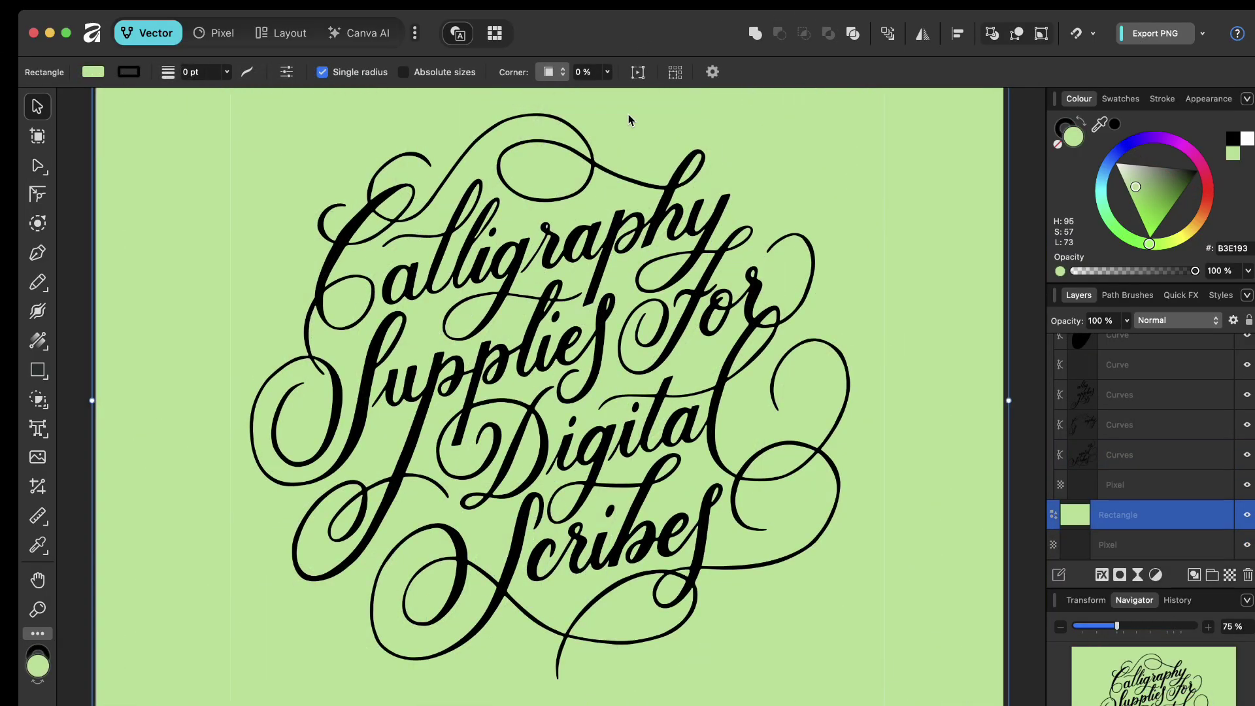
pyautogui.click(1015, 528)
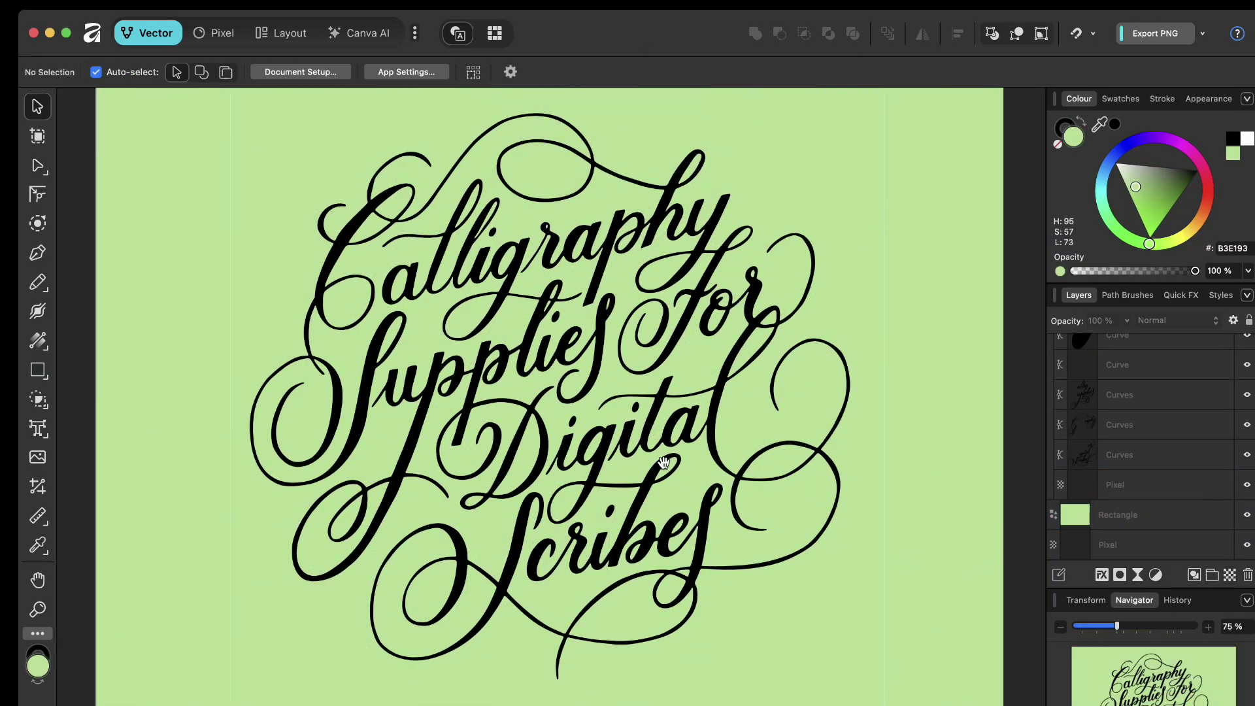
# - Select the black lettering curves together with the i dots of "Digital" and merge them with the Add Boolean operation
pyautogui.scroll(3, 665, 465)
pyautogui.hscroll(-3, 666, 464)
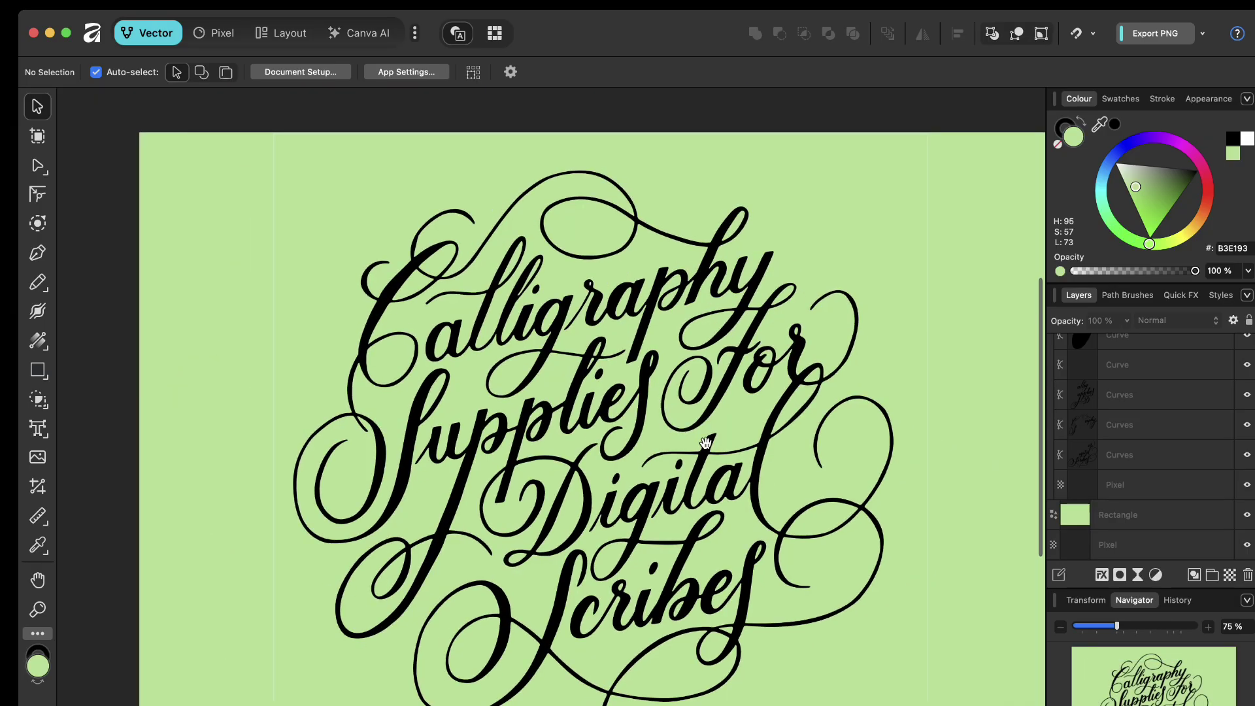
pyautogui.moveTo(710, 444); pyautogui.dragTo(688, 433)
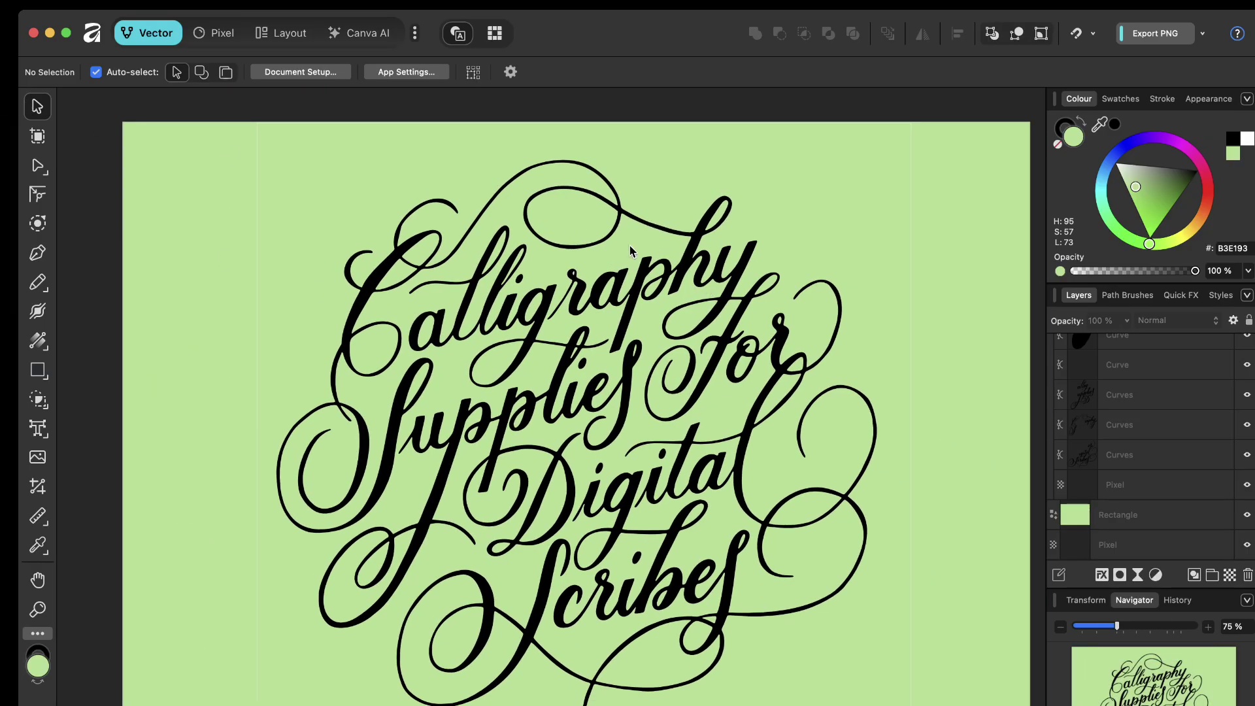
pyautogui.click(673, 265)
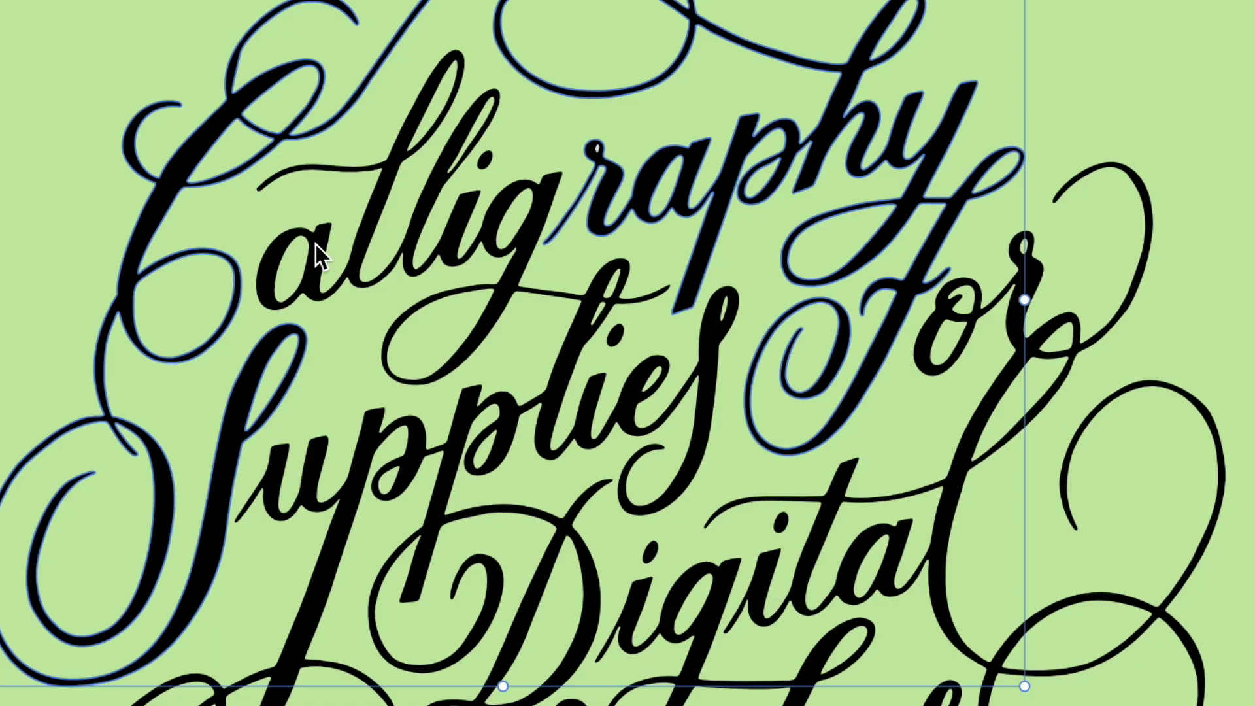
pyautogui.scroll(3, 415, 215)
pyautogui.keyDown('shift'); pyautogui.click(349, 231); pyautogui.keyUp('shift')
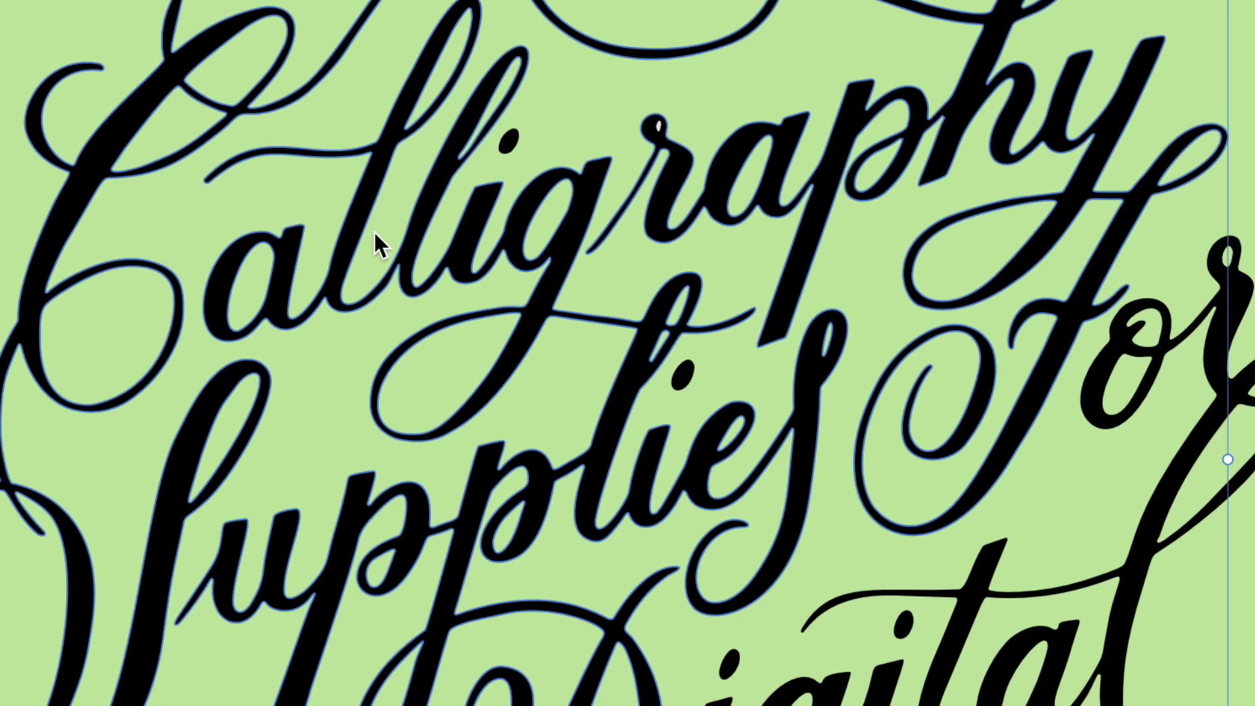
pyautogui.keyDown('shift'); pyautogui.click(1097, 398); pyautogui.keyUp('shift')
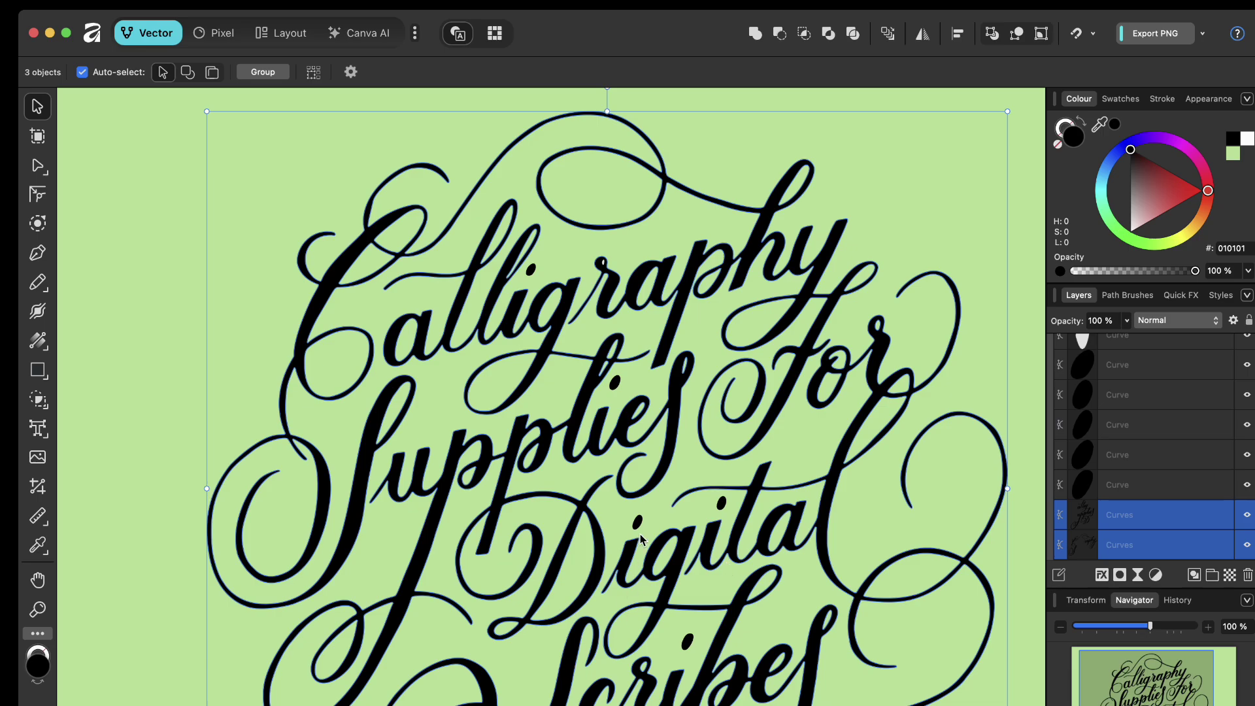
pyautogui.keyDown('shift'); pyautogui.click(638, 523); pyautogui.keyUp('shift')
pyautogui.keyDown('shift'); pyautogui.click(720, 505); pyautogui.keyUp('shift')
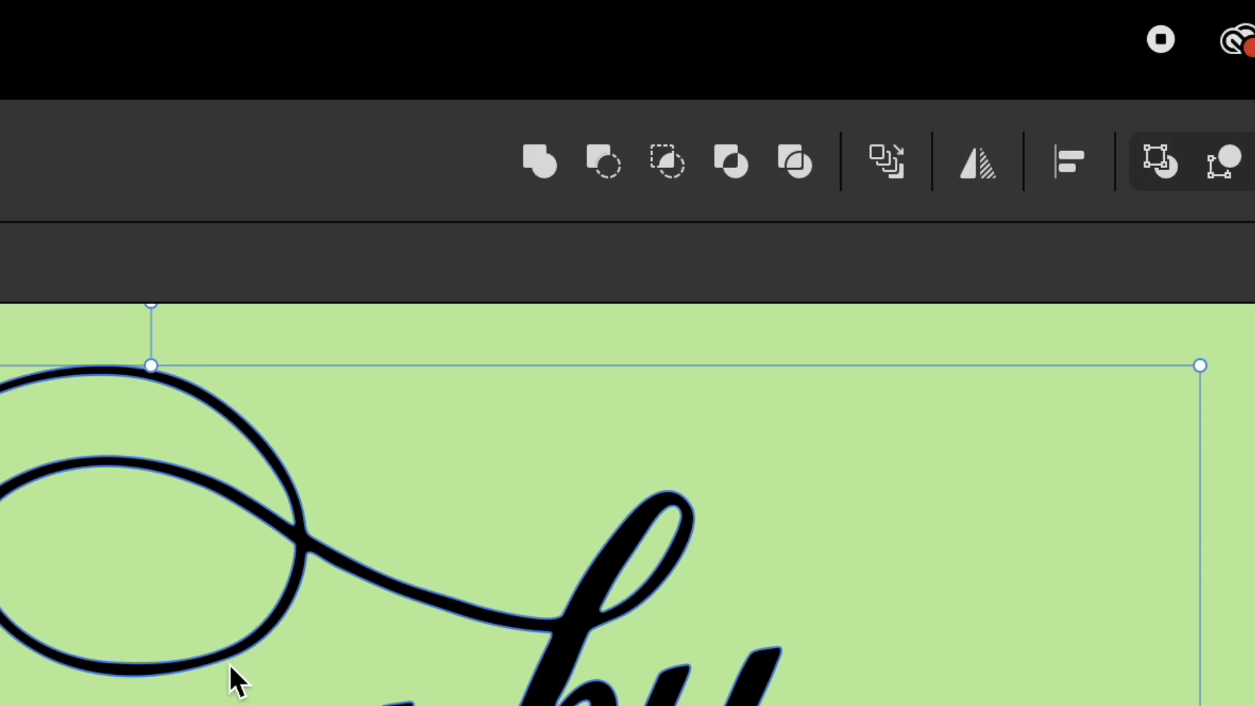
pyautogui.click(539, 160)
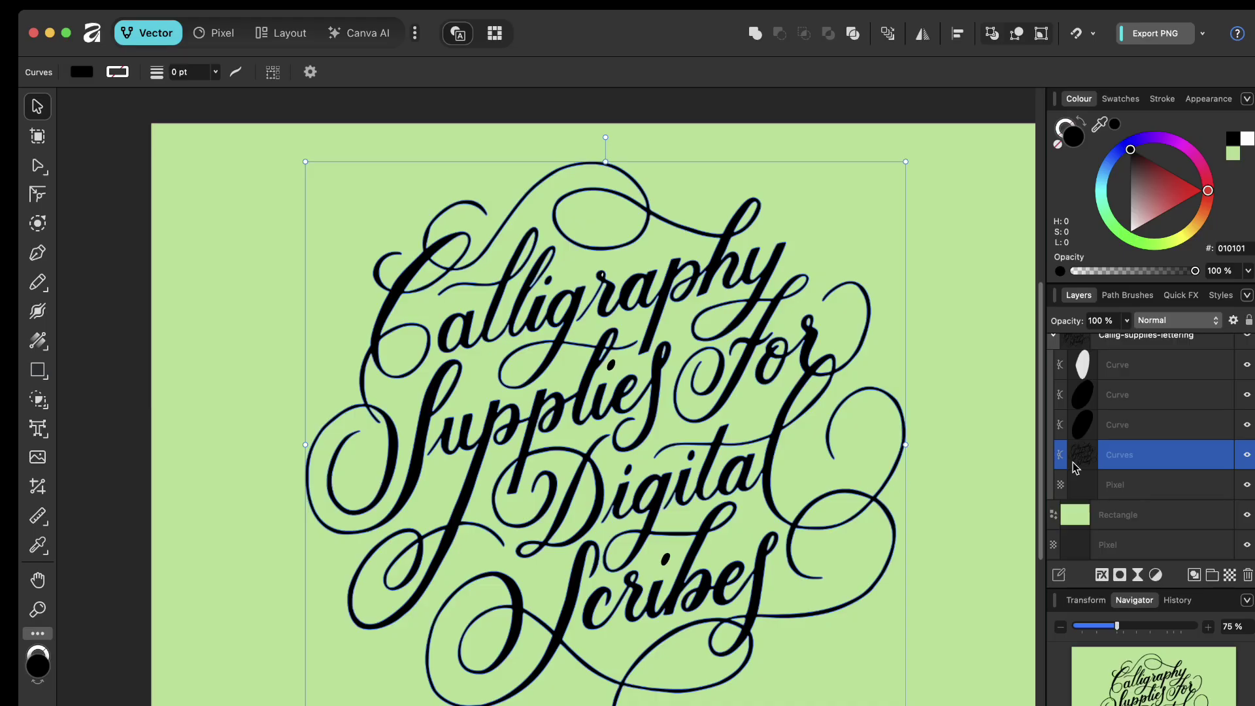
# - Hide the merged lettering curve and show it again to check what it contains
pyautogui.click(1246, 456)
pyautogui.click(1246, 455)
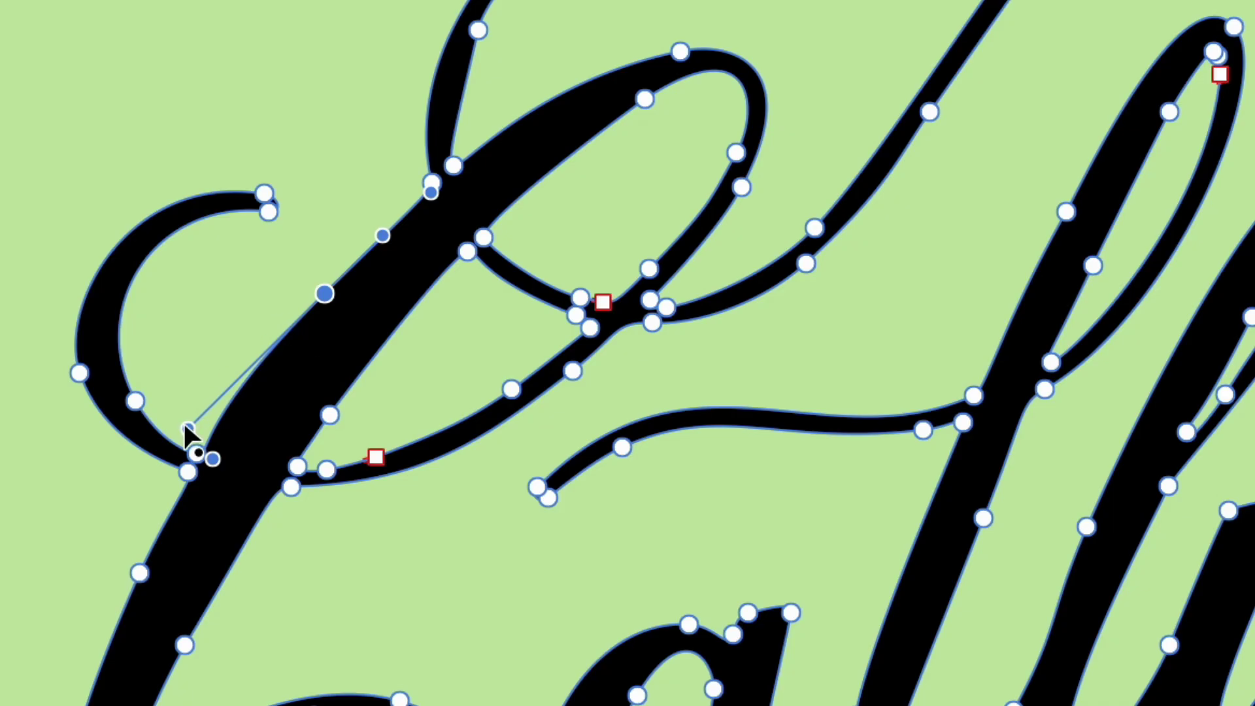
# - Smooth the left outer edge of the C's main stem in "Calligraphy" by adjusting its node's lower control handle
pyautogui.moveTo(187, 431); pyautogui.dragTo(199, 434)
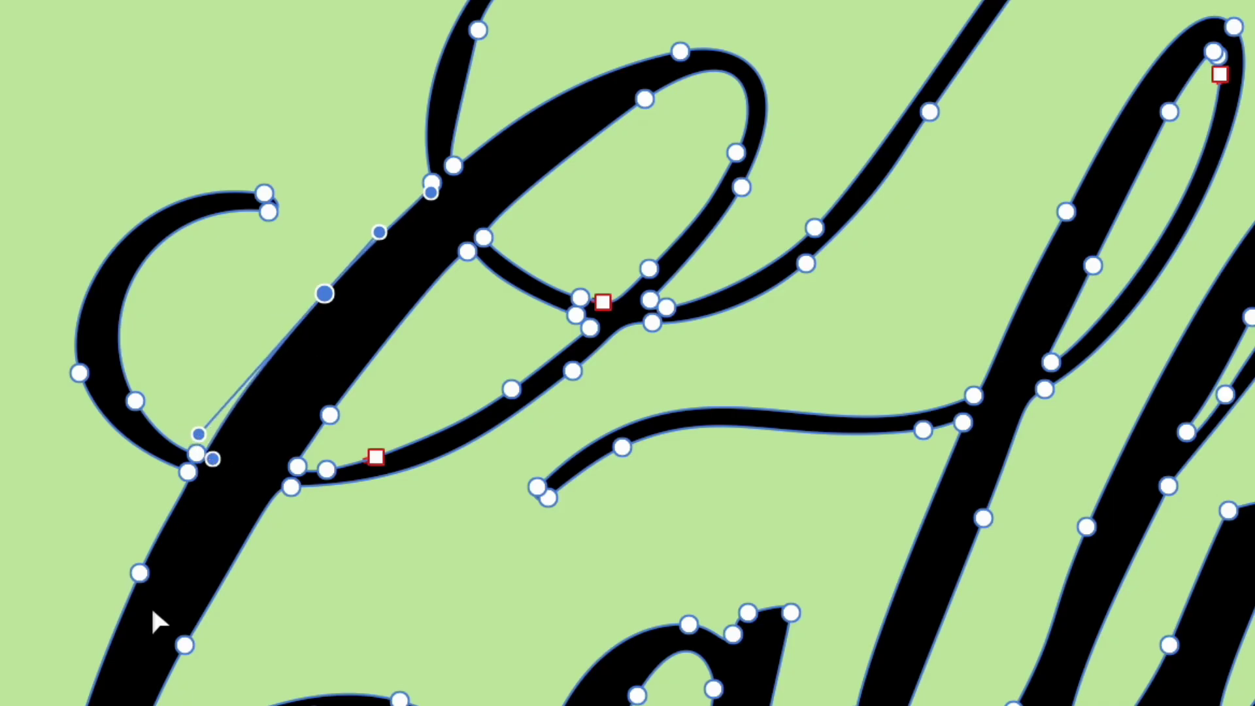
pyautogui.press('Escape')
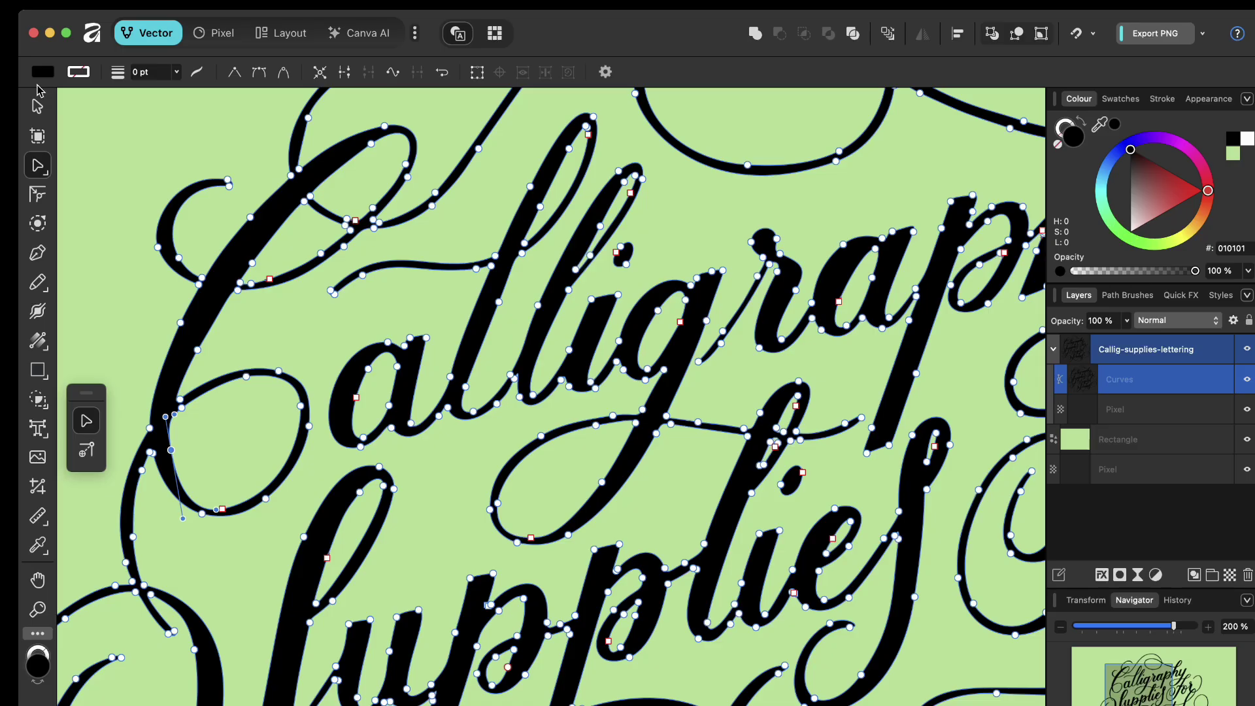
pyautogui.click(37, 106)
pyautogui.click(207, 142)
pyautogui.moveTo(436, 328); pyautogui.dragTo(363, 286)
pyautogui.moveTo(598, 184); pyautogui.dragTo(576, 197)
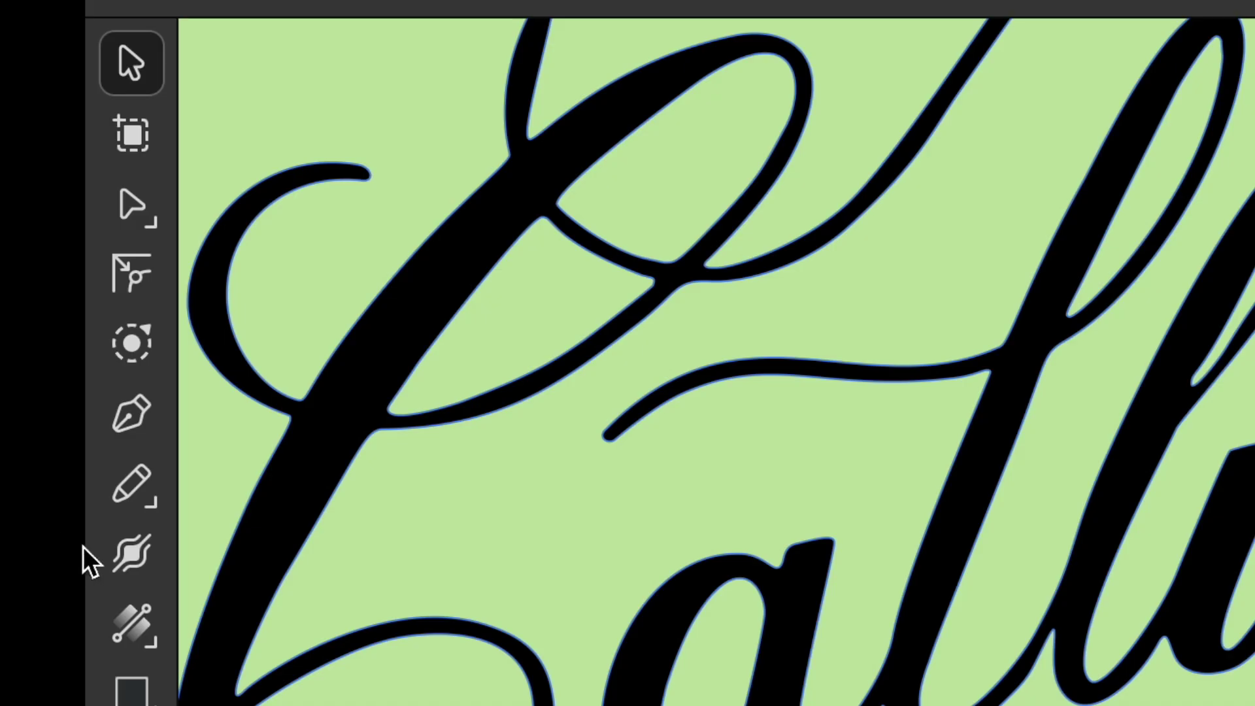
# - With the Pencil tool in Sculpt mode, redraw the inner edges of the two l loops in "Calligraphy"
pyautogui.click(127, 481)
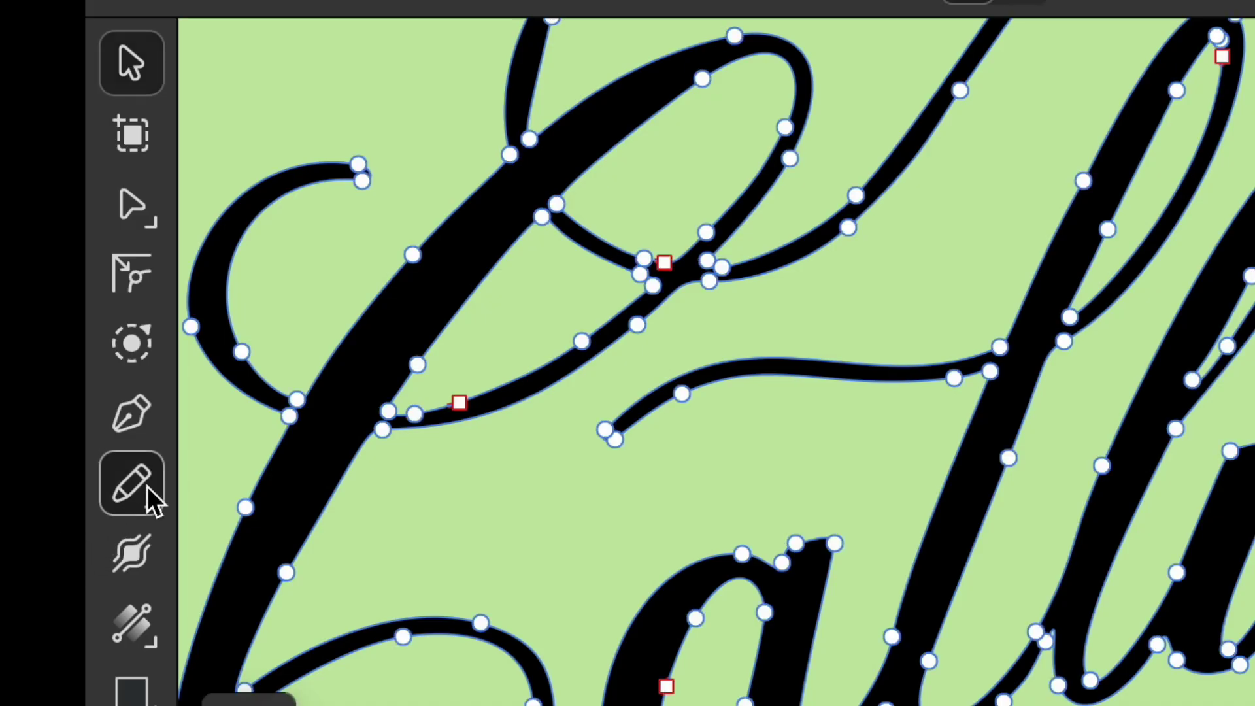
pyautogui.click(418, 106)
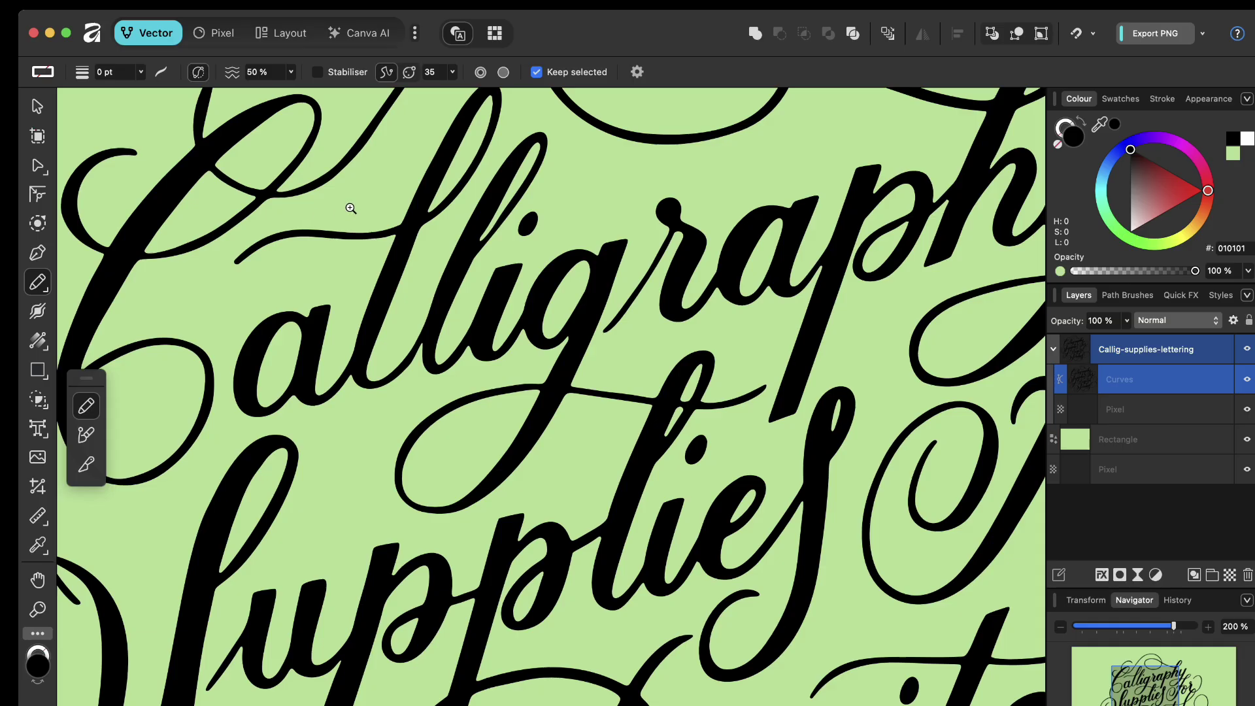
pyautogui.click(350, 208)
pyautogui.click(418, 188)
pyautogui.moveTo(539, 216); pyautogui.dragTo(395, 327)
pyautogui.moveTo(495, 337); pyautogui.dragTo(436, 469)
pyautogui.moveTo(598, 127); pyautogui.dragTo(490, 330)
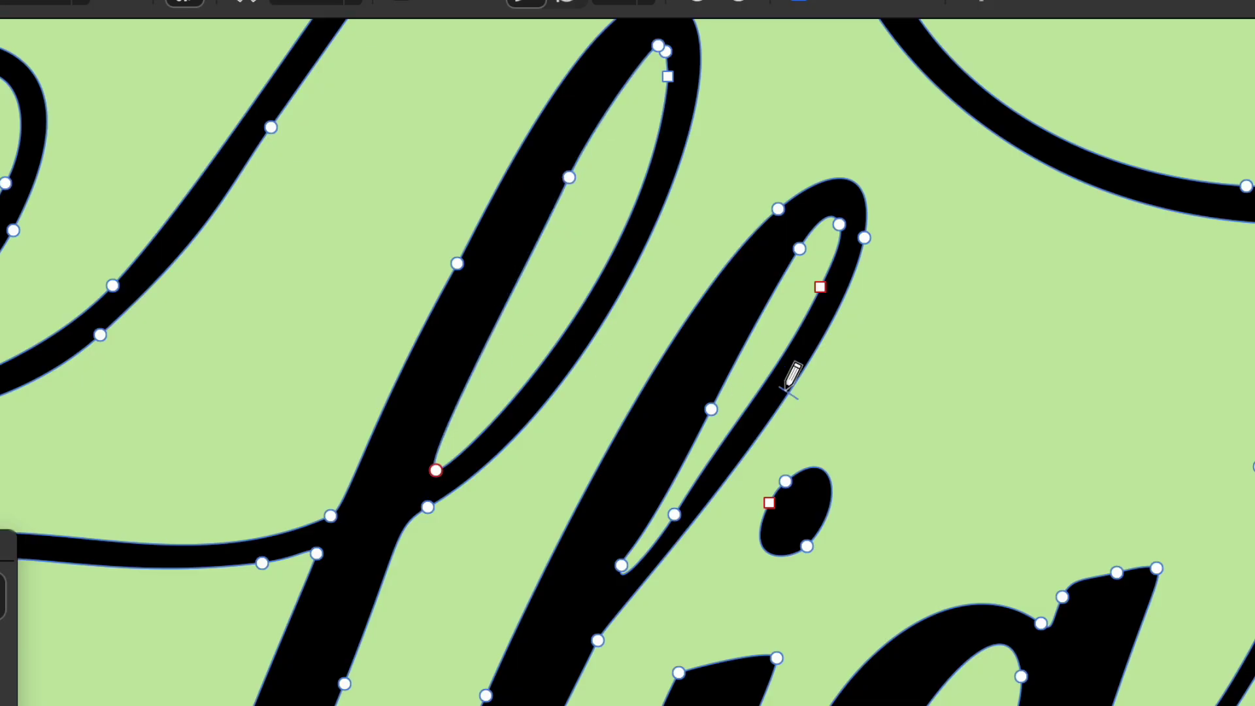
pyautogui.moveTo(791, 254)
pyautogui.mouseDown()
pyautogui.moveTo(688, 419)
pyautogui.moveTo(629, 555)
pyautogui.mouseUp()
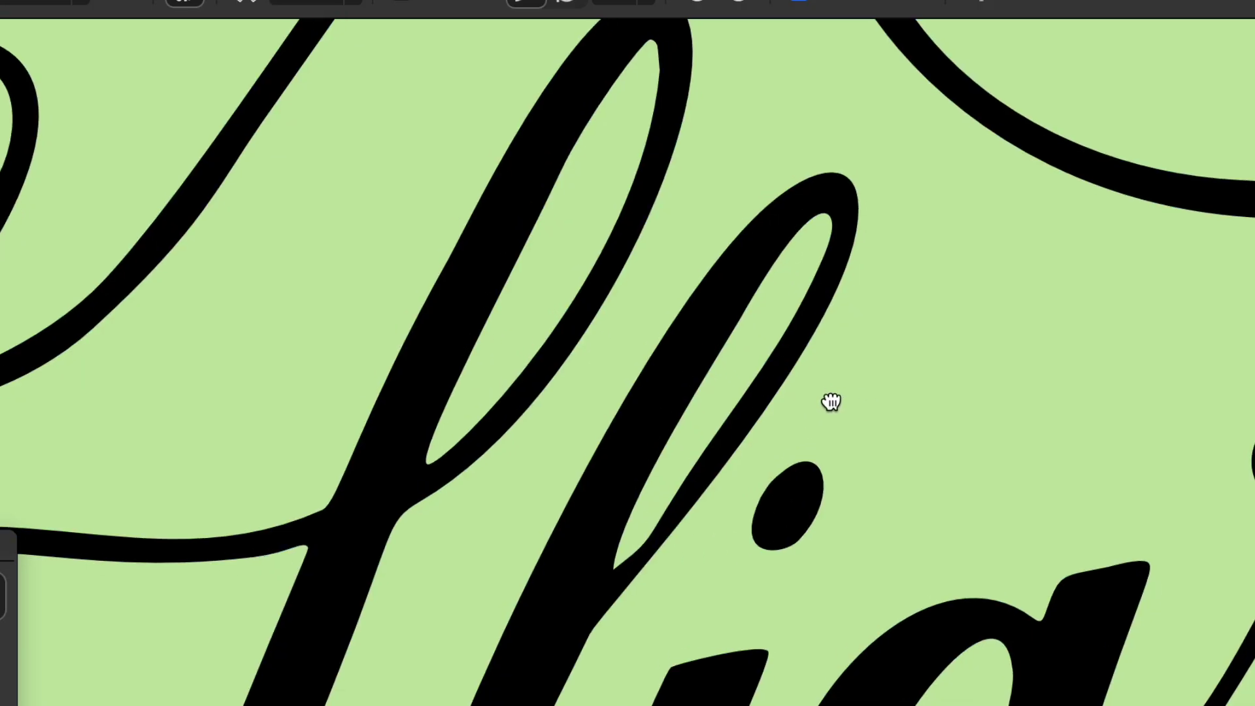
# - Redraw the top edge of the i's stem in "Calligraphy" as a straighter line in Sculpt mode
pyautogui.scroll(-4, 841, 412)
pyautogui.hscroll(2, 840, 412)
pyautogui.moveTo(566, 426)
pyautogui.mouseDown()
pyautogui.moveTo(614, 364)
pyautogui.moveTo(660, 341)
pyautogui.mouseUp()
pyautogui.press('space')
pyautogui.moveTo(756, 241); pyautogui.dragTo(702, 322)
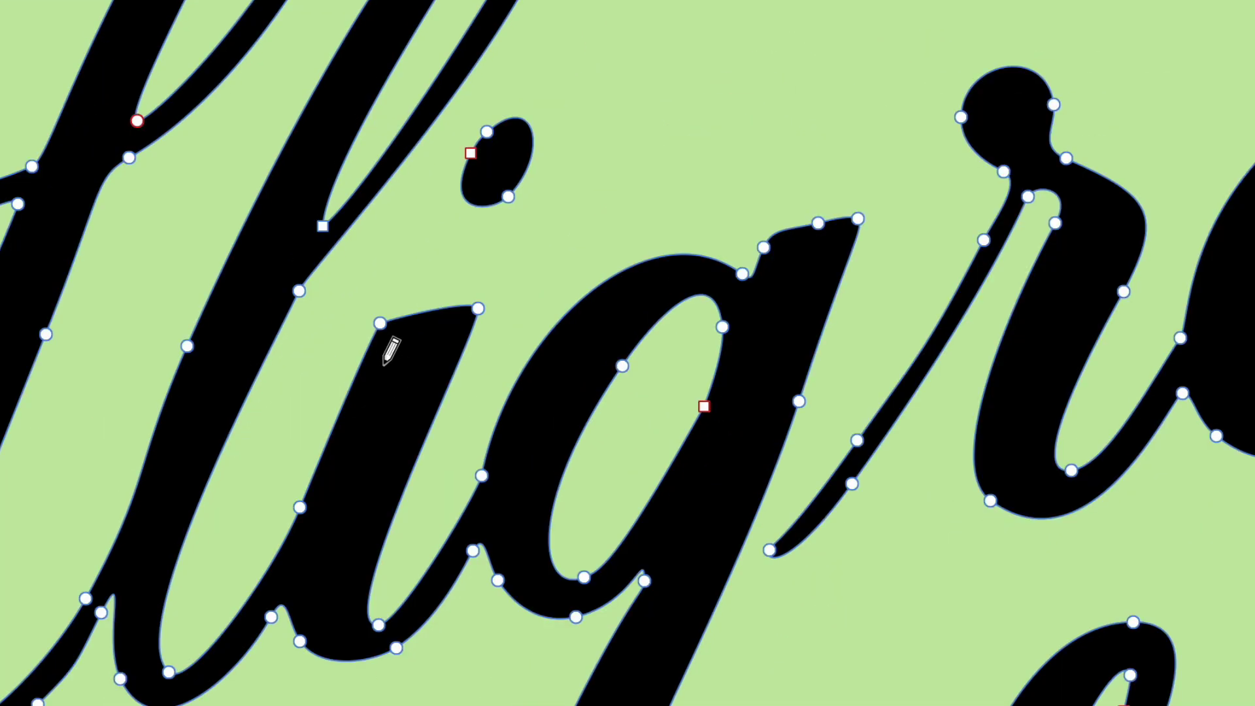
pyautogui.moveTo(361, 365)
pyautogui.mouseDown()
pyautogui.moveTo(388, 315)
pyautogui.moveTo(471, 300)
pyautogui.moveTo(477, 312)
pyautogui.mouseUp()
# - Redraw the inner right edge of the g's bowl in "Calligraphy" in Sculpt mode
pyautogui.scroll(-5, 465, 439)
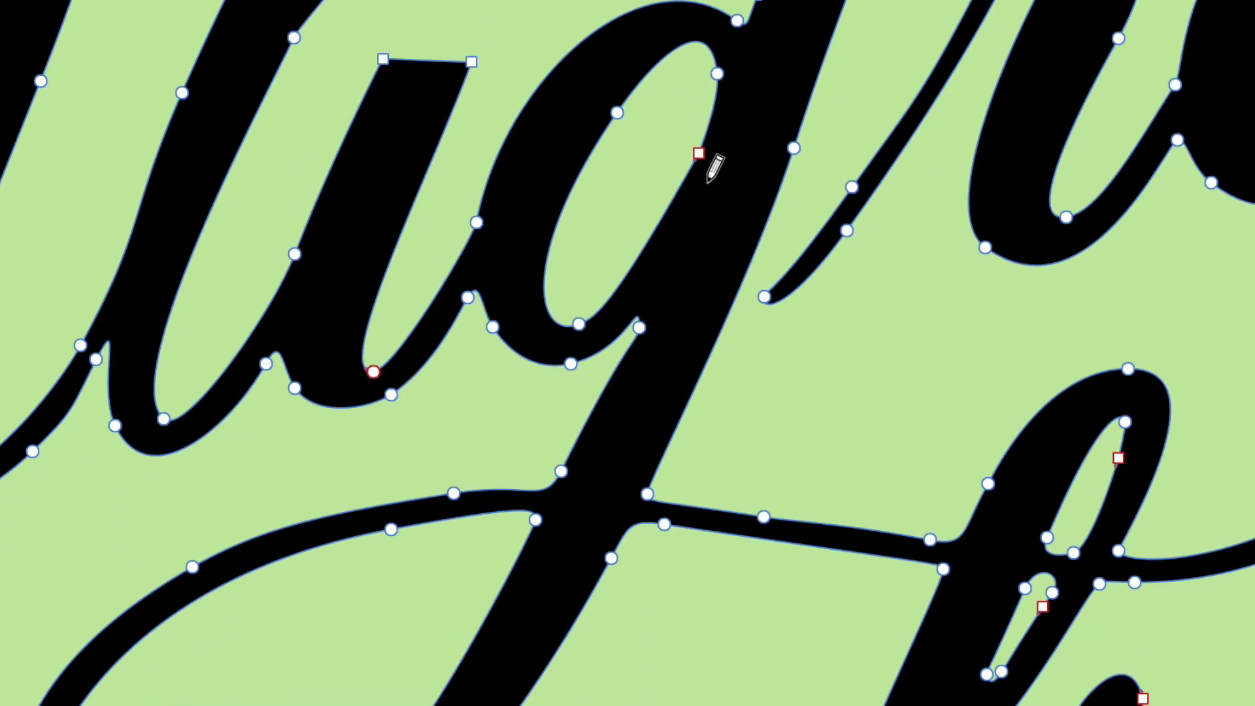
pyautogui.moveTo(718, 96)
pyautogui.mouseDown()
pyautogui.moveTo(683, 206)
pyautogui.moveTo(585, 321)
pyautogui.mouseUp()
pyautogui.keyDown('alt'); pyautogui.keyDown('super'); pyautogui.click(690, 236); pyautogui.keyUp('super'); pyautogui.keyUp('alt')
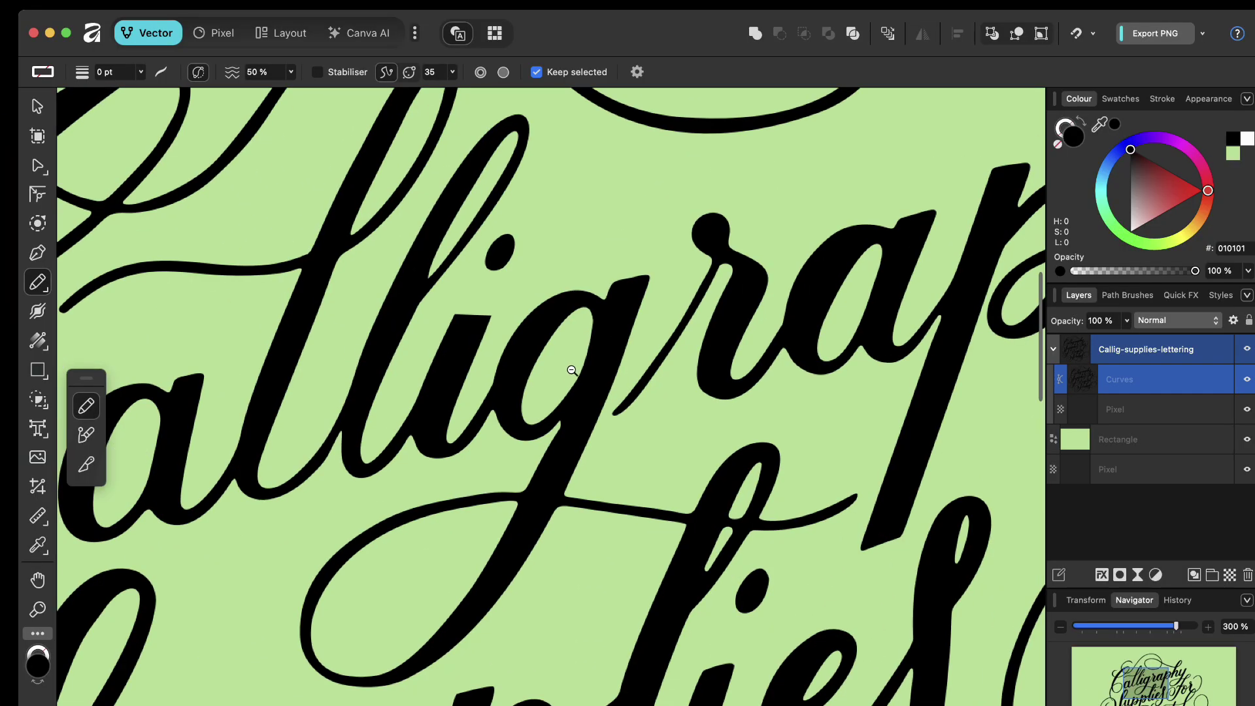
pyautogui.scroll(-3, 572, 371)
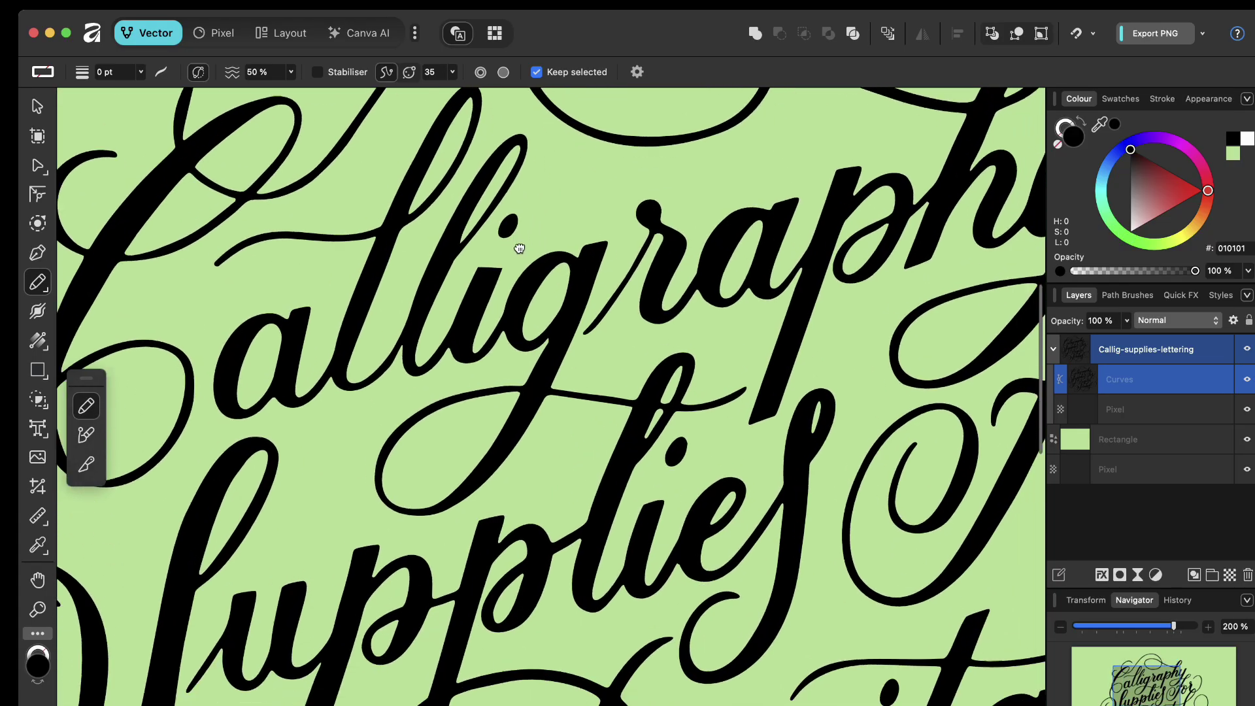
pyautogui.scroll(-2, 594, 355)
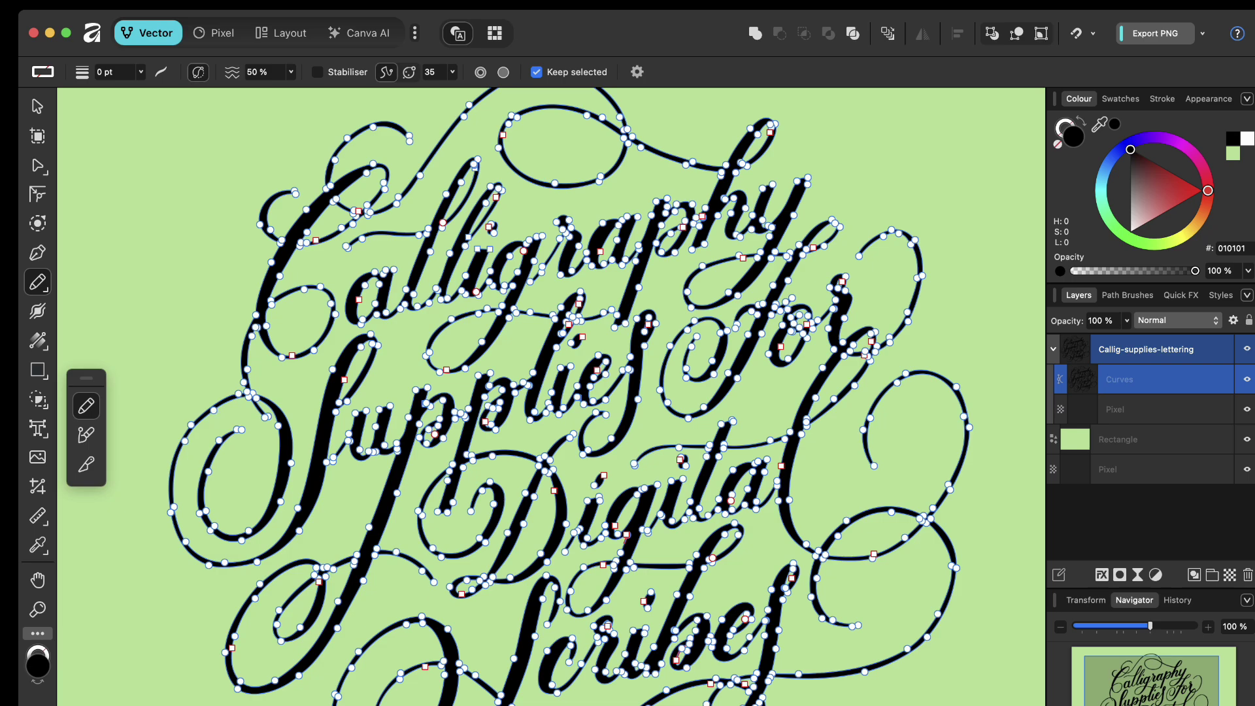
# - Switch to System Settings, connect iPad Calligraphy as a display and use it as the main display
pyautogui.press('super+Tab')
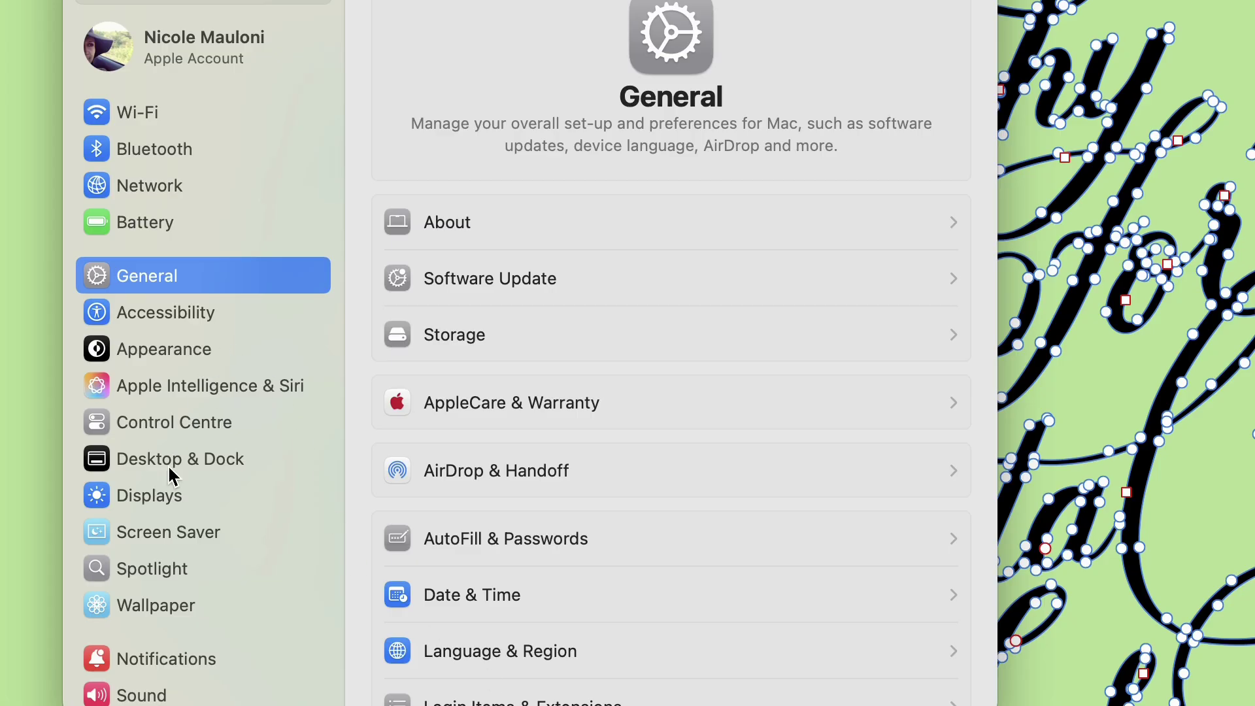
pyautogui.click(174, 495)
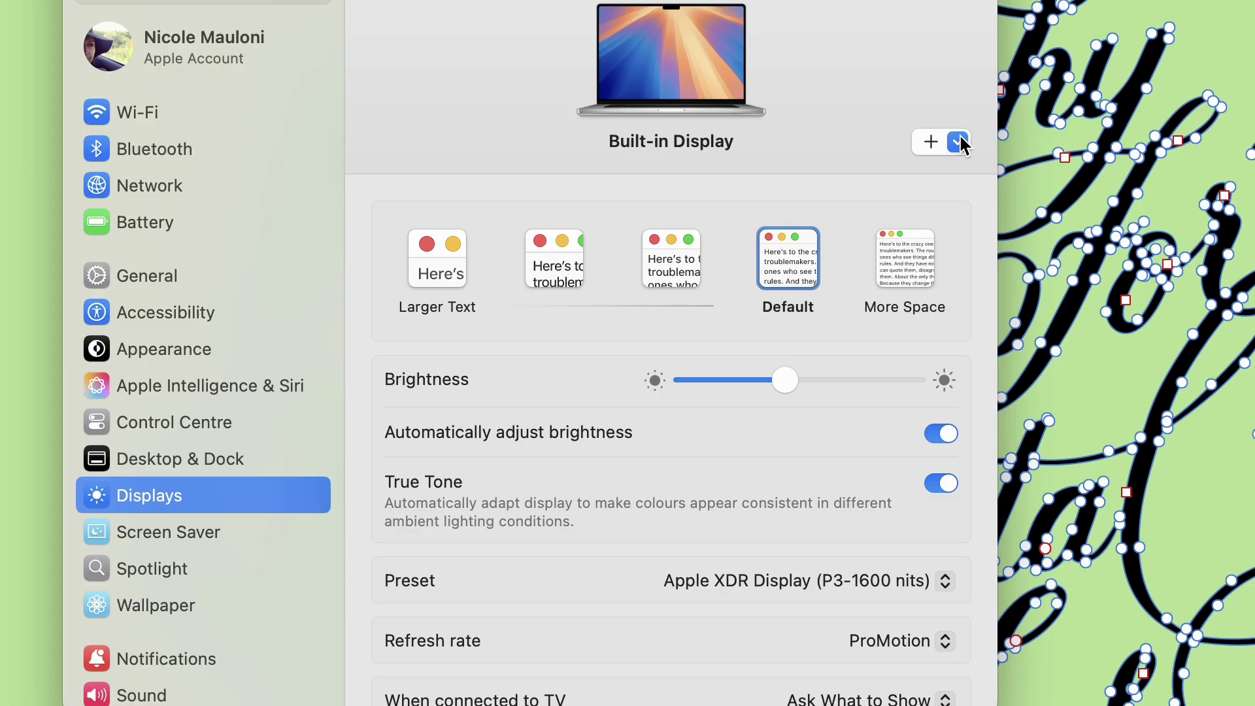
pyautogui.click(958, 142)
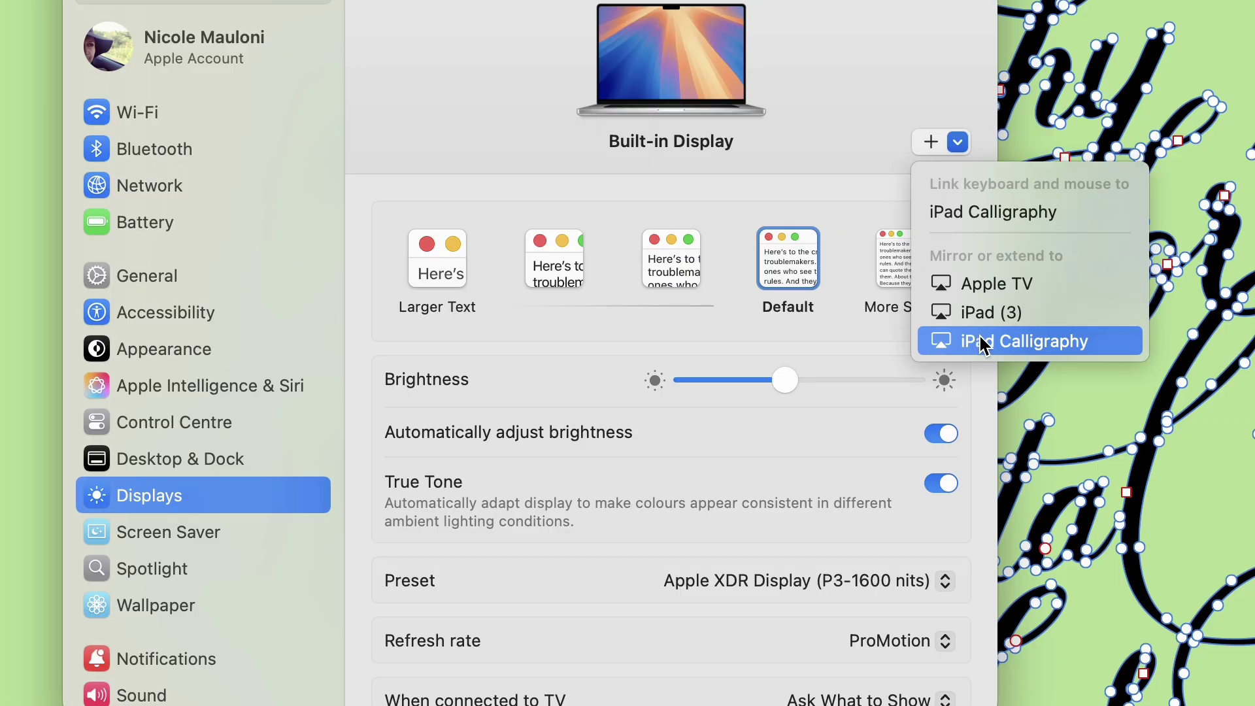
pyautogui.click(1009, 341)
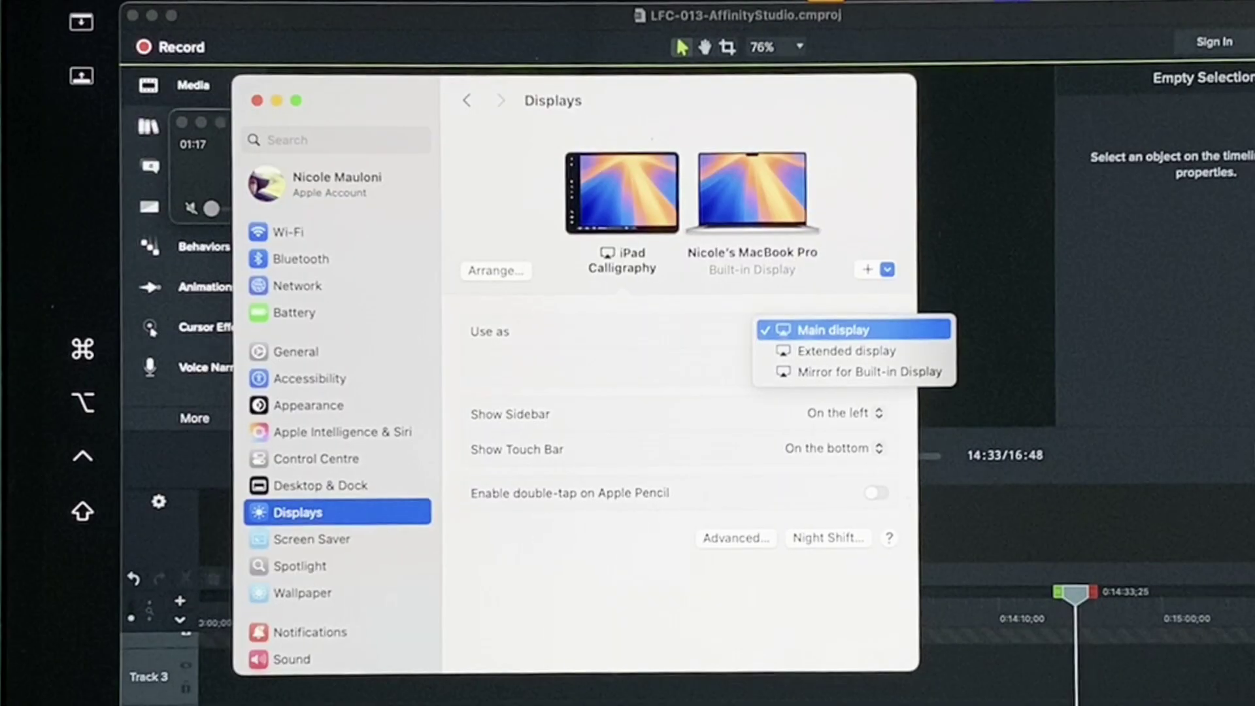
pyautogui.click(892, 329)
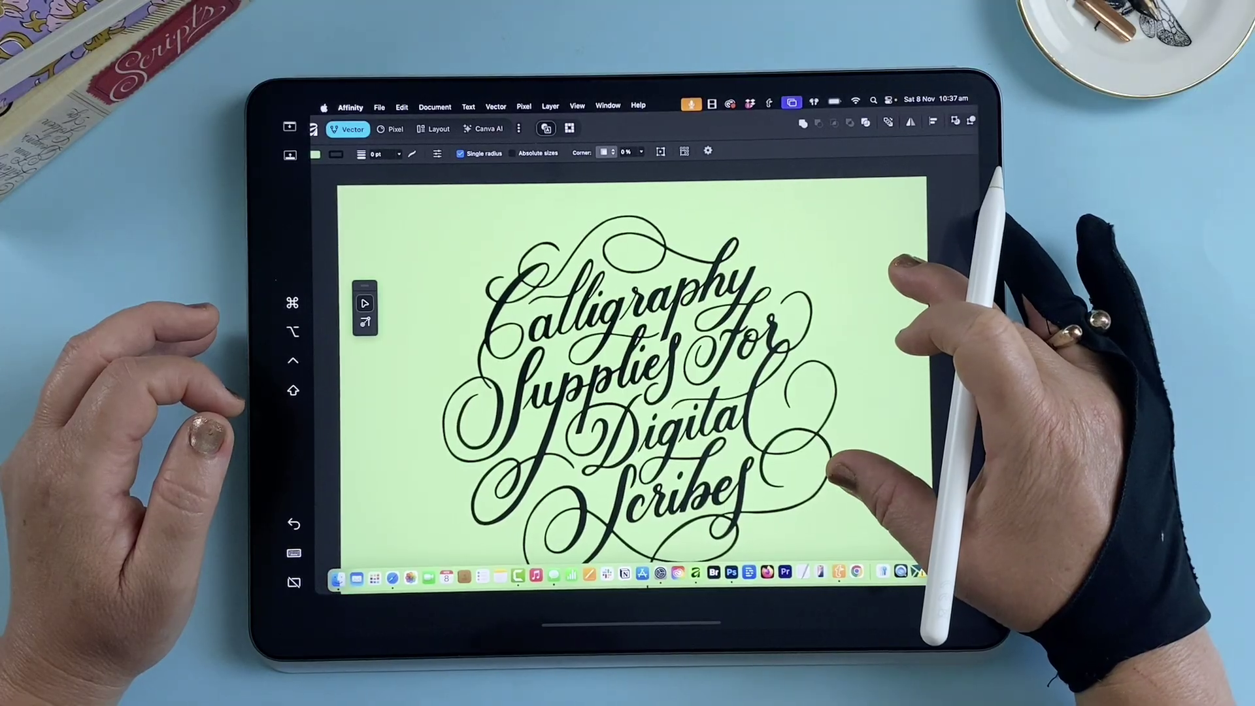
# - Select the lettering, enable Sculpt mode for the Pencil tool, and redraw the right edge of the first a's stem
pyautogui.press('super+a')
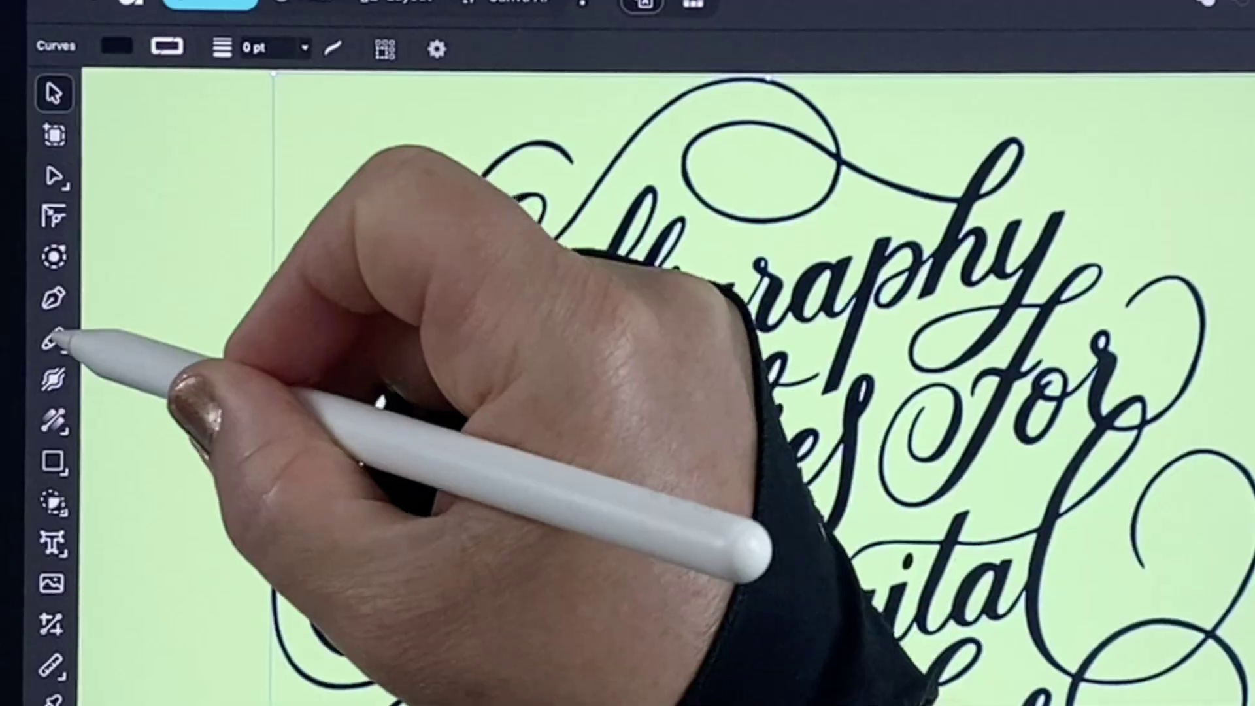
pyautogui.click(326, 288)
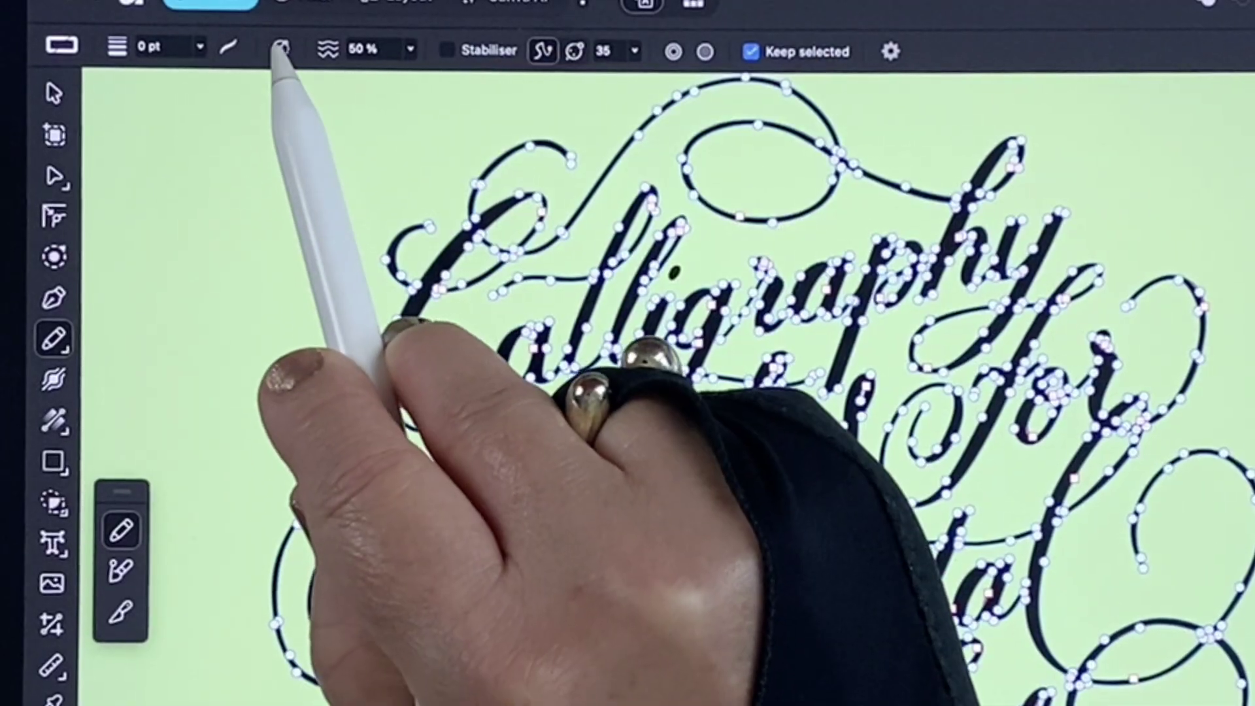
pyautogui.click(280, 48)
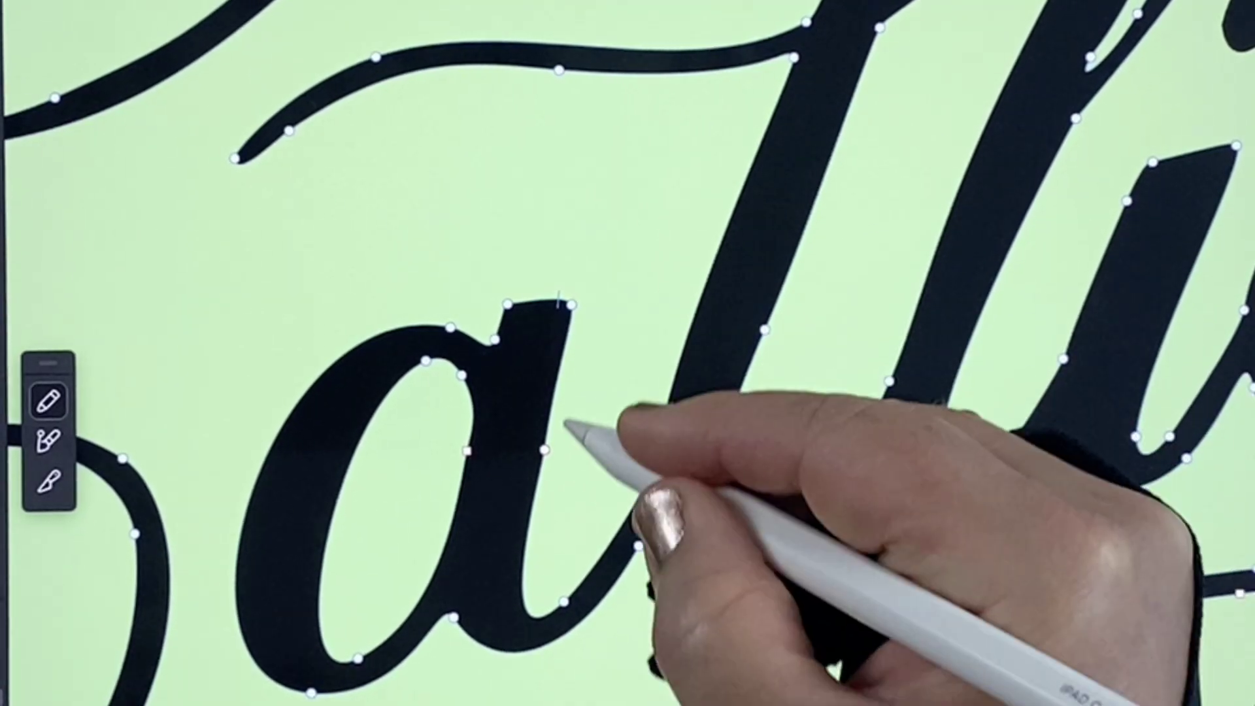
pyautogui.moveTo(553, 387); pyautogui.dragTo(529, 628)
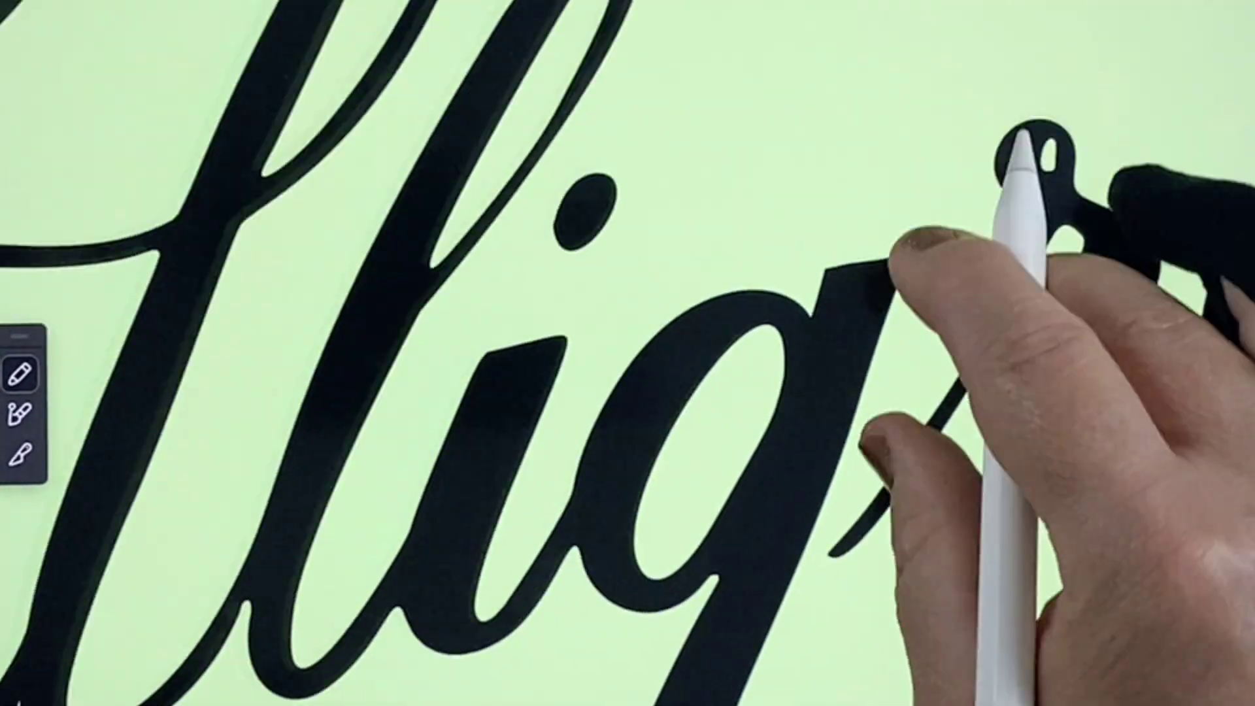
# - Sculpt the edges of the g's bowl in "Calligraphy" where it meets the stem
pyautogui.moveTo(857, 407); pyautogui.dragTo(828, 482)
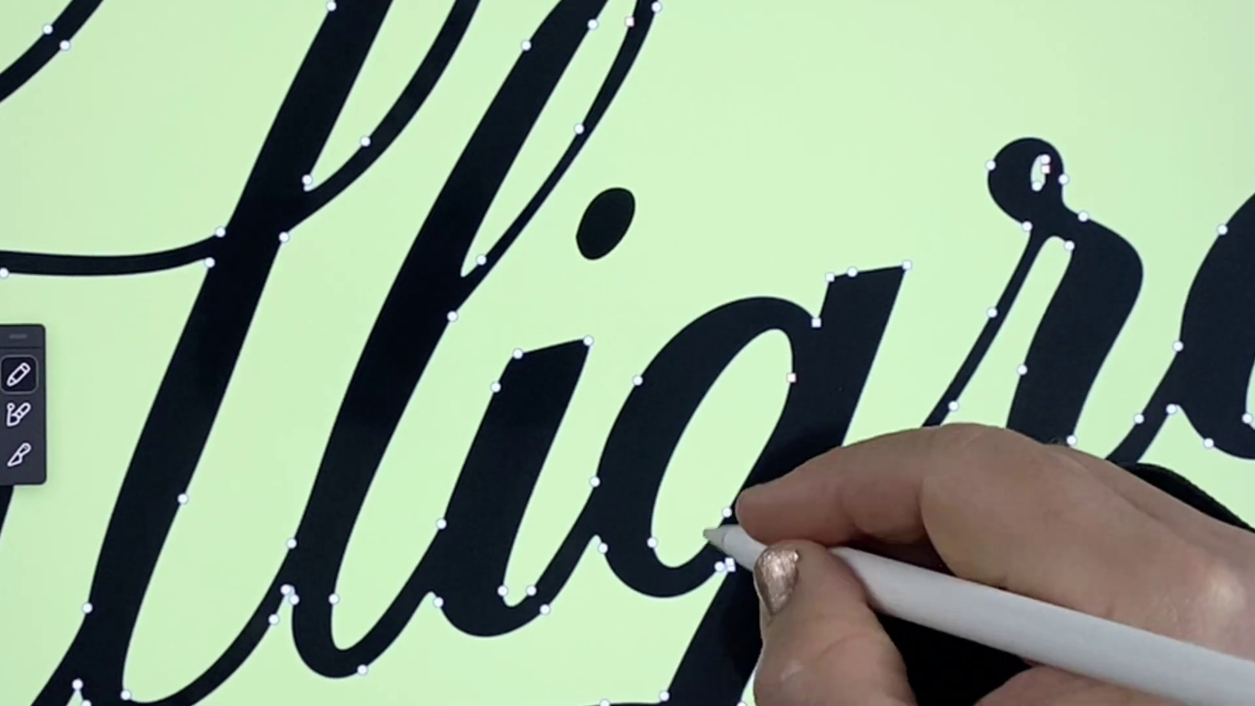
pyautogui.moveTo(767, 448); pyautogui.dragTo(785, 408)
pyautogui.moveTo(451, 504)
pyautogui.mouseDown()
pyautogui.moveTo(513, 348)
pyautogui.moveTo(586, 336)
pyautogui.mouseUp()
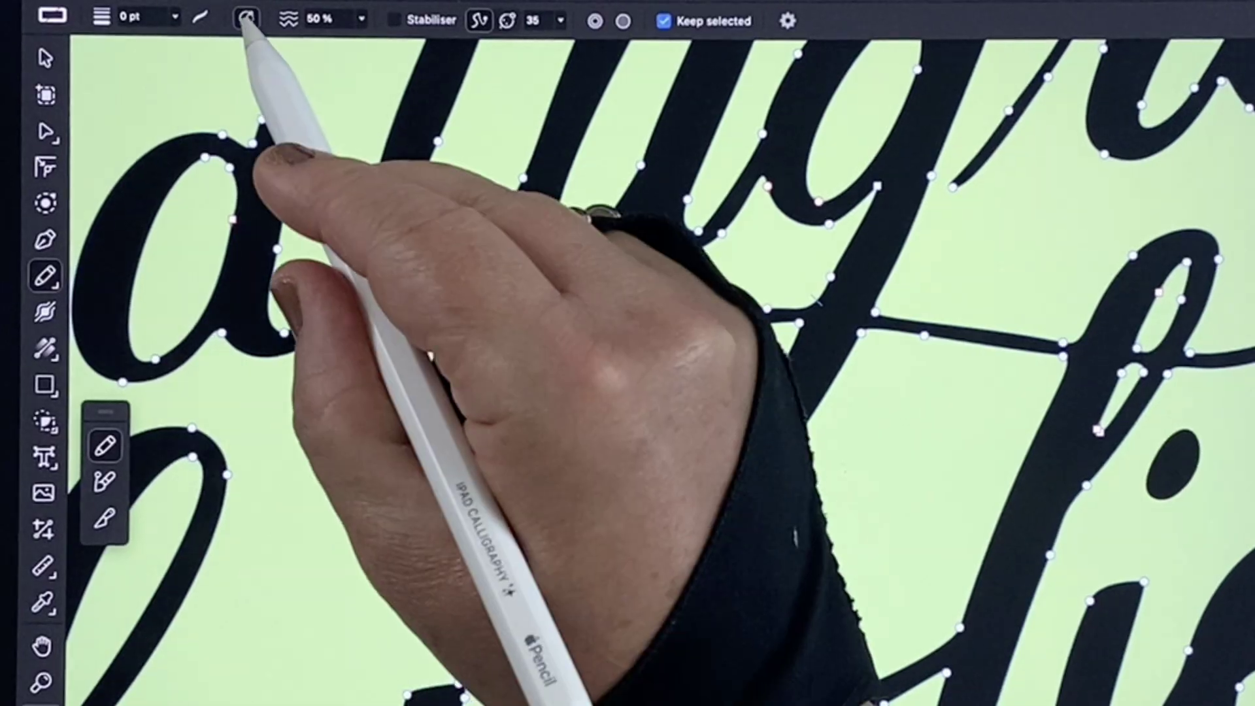
# - Try drawing along the g's descender loop with Sculpt mode off, and undo the added curve
pyautogui.click(246, 19)
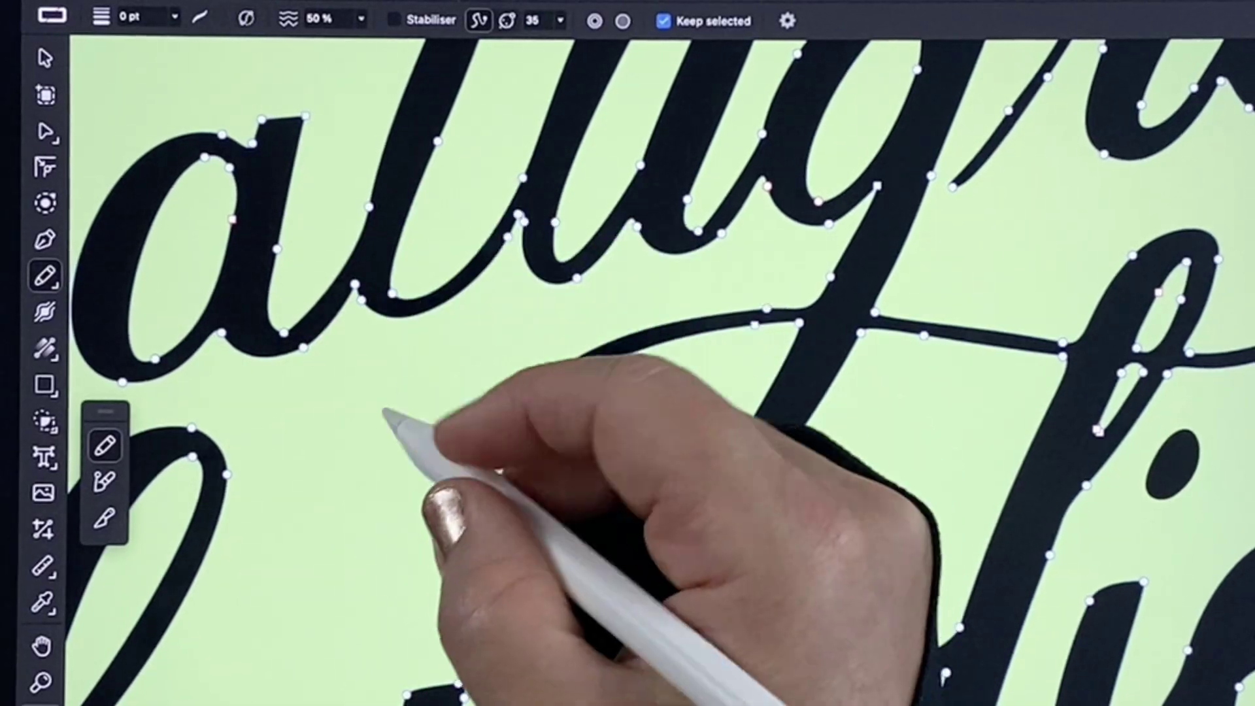
pyautogui.moveTo(534, 376)
pyautogui.mouseDown()
pyautogui.moveTo(483, 416)
pyautogui.moveTo(461, 488)
pyautogui.mouseUp()
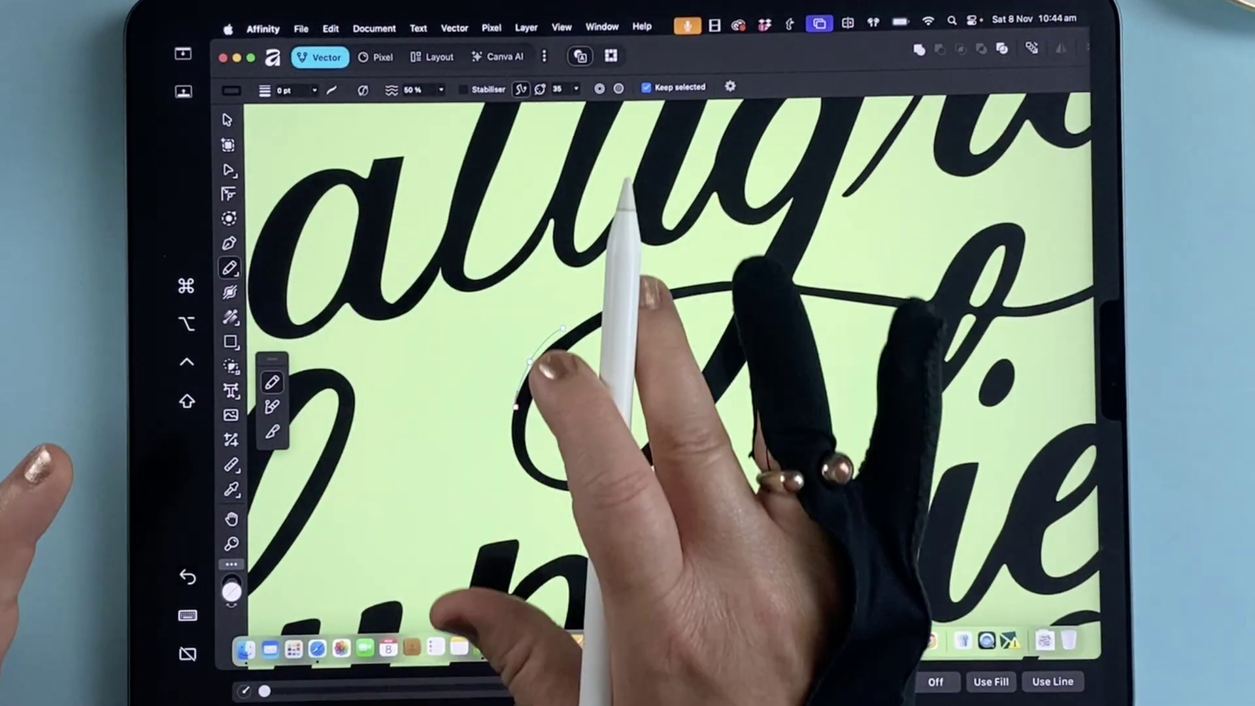
pyautogui.click(330, 28)
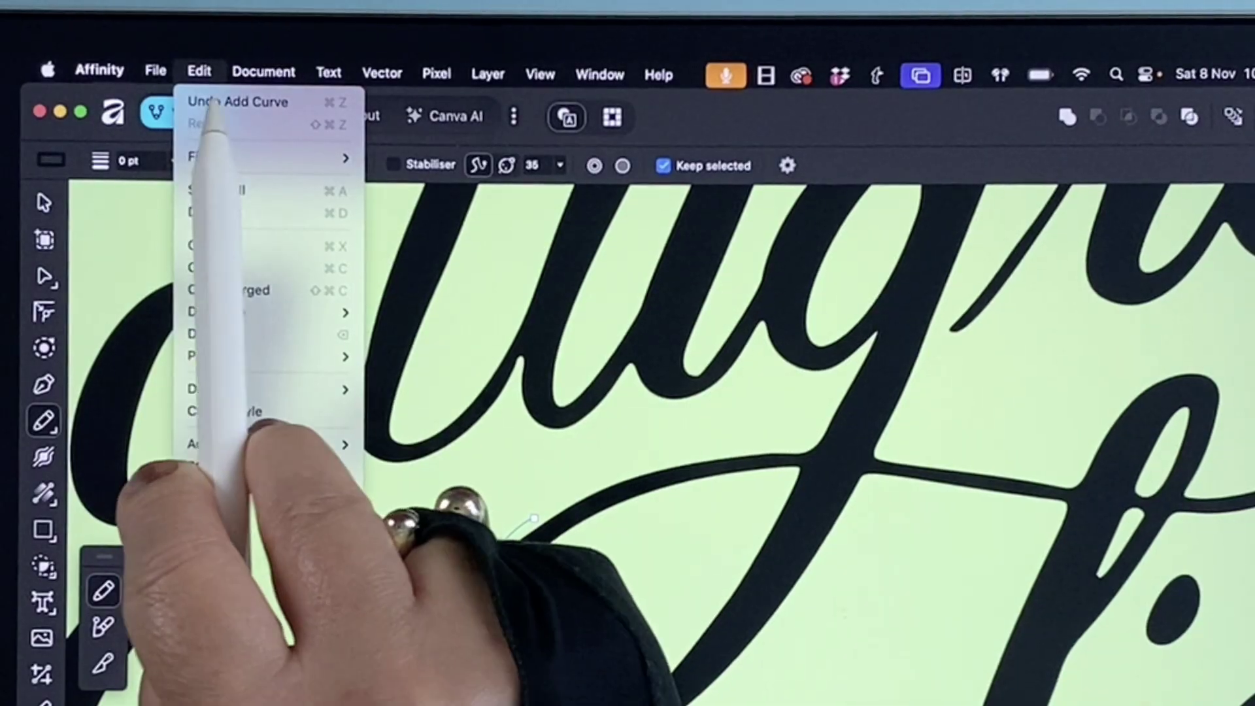
pyautogui.click(363, 48)
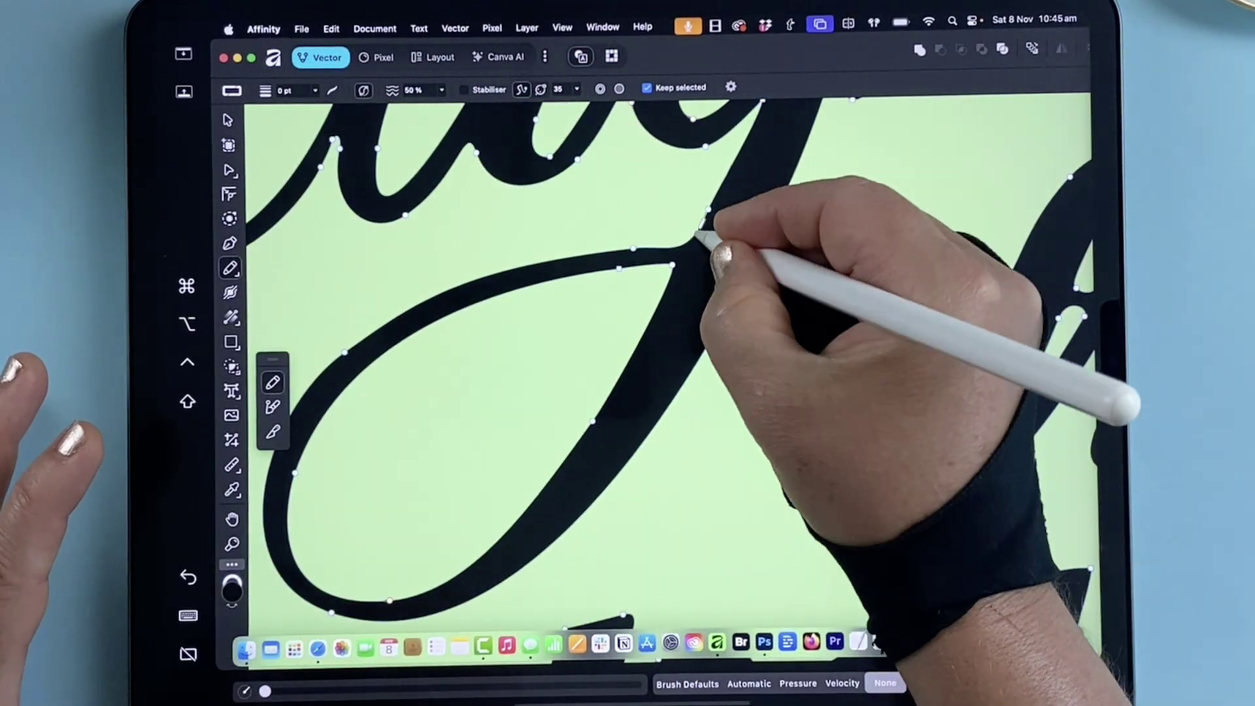
# - Try sculpting the left edge of the g's descender where its loop crosses the stem, and undo the change
pyautogui.moveTo(696, 232); pyautogui.dragTo(638, 341)
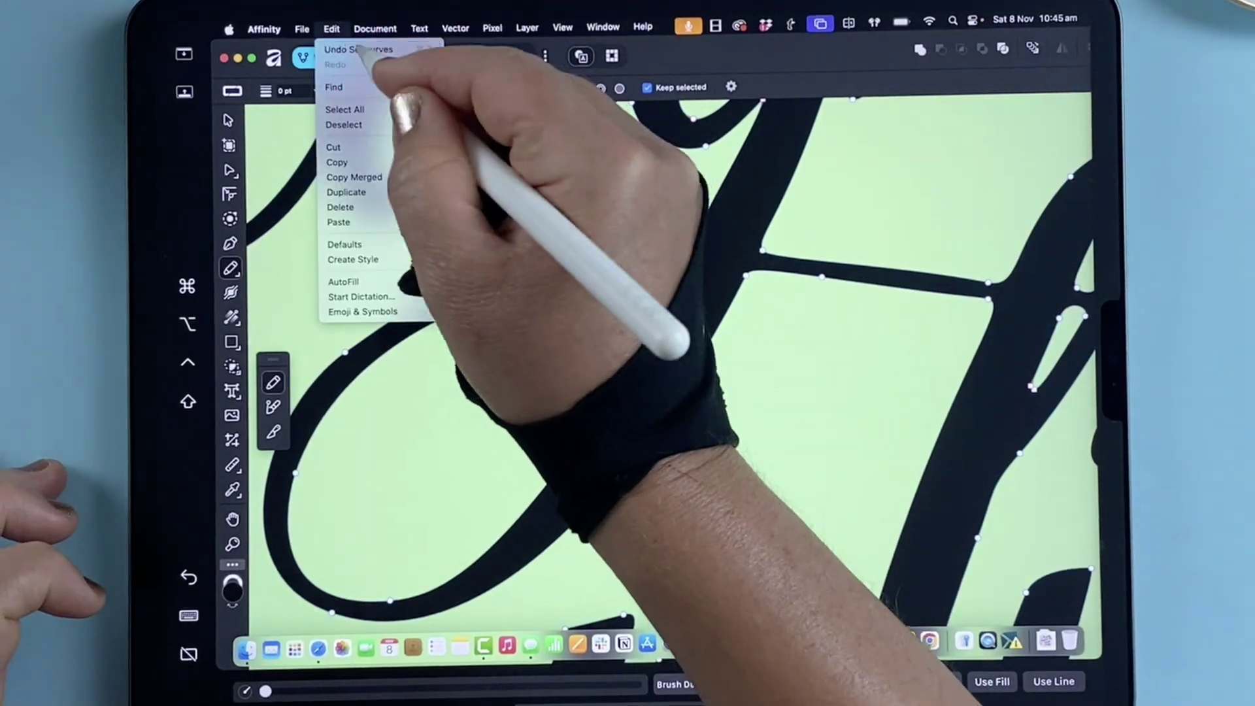
pyautogui.click(360, 49)
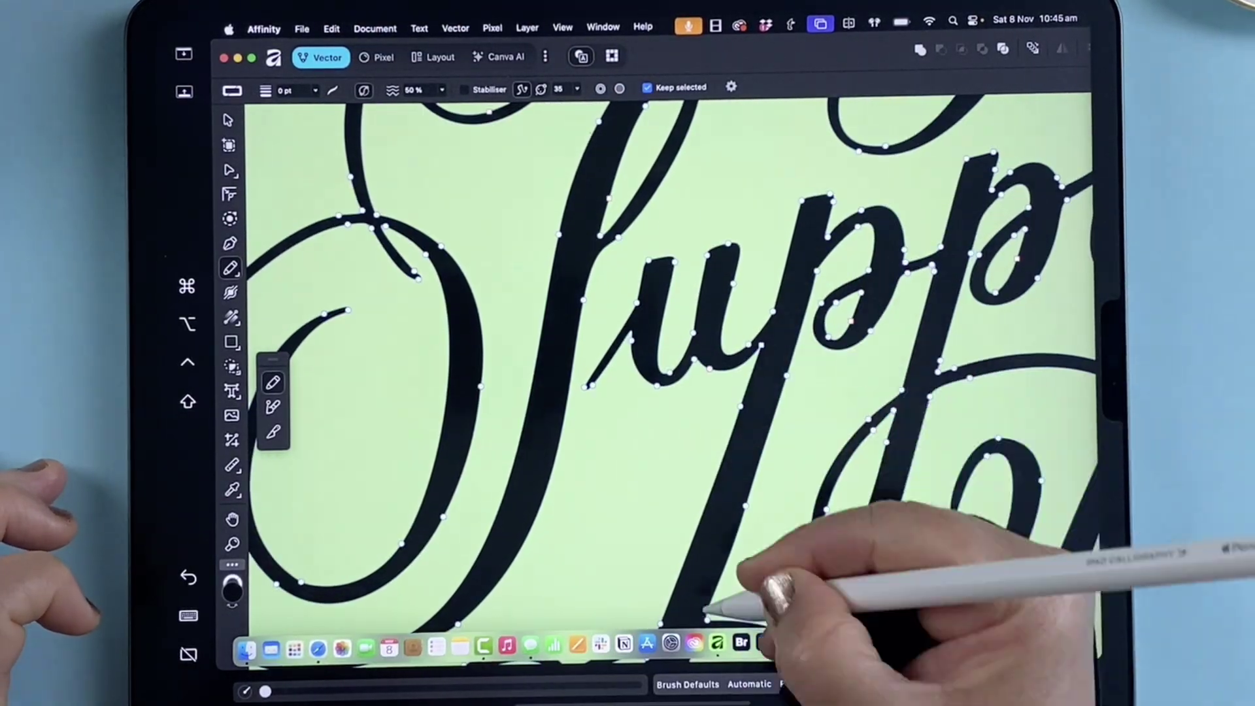
# - Sculpt the top right edge of the first p's stem in "Supplies" and select the green background rectangle with the Move tool
pyautogui.moveTo(835, 192); pyautogui.dragTo(829, 220)
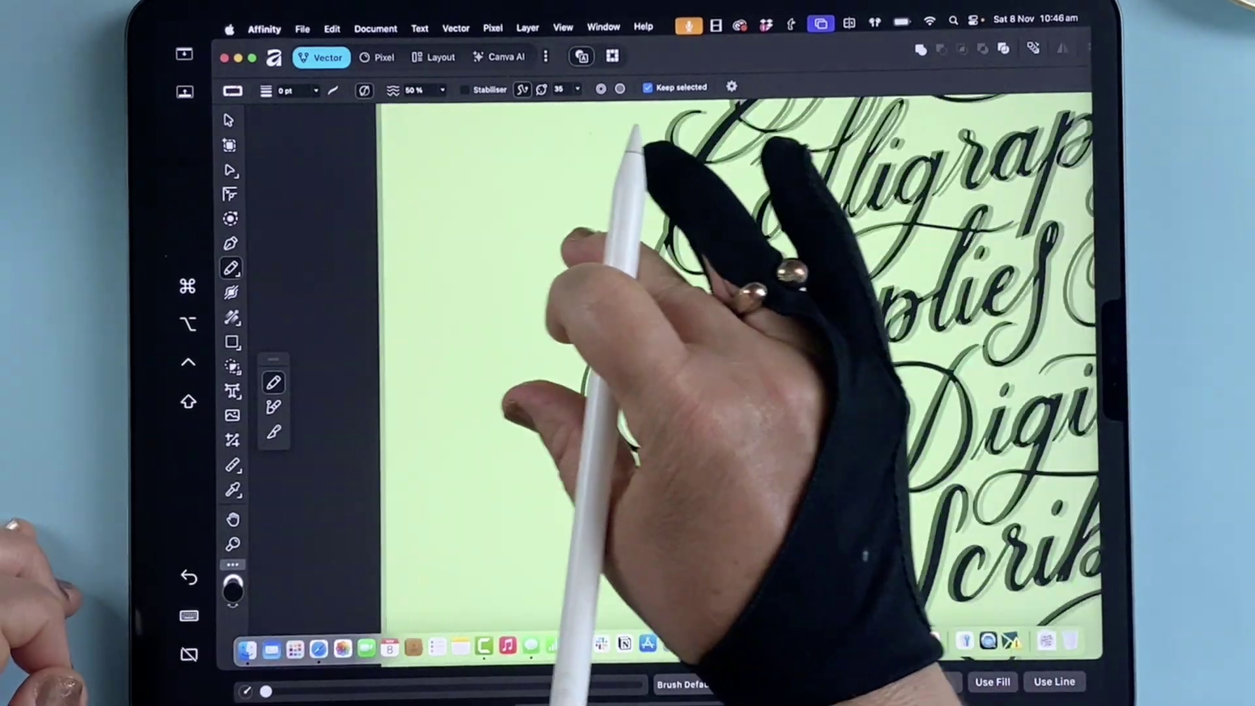
pyautogui.hscroll(4, 668, 366)
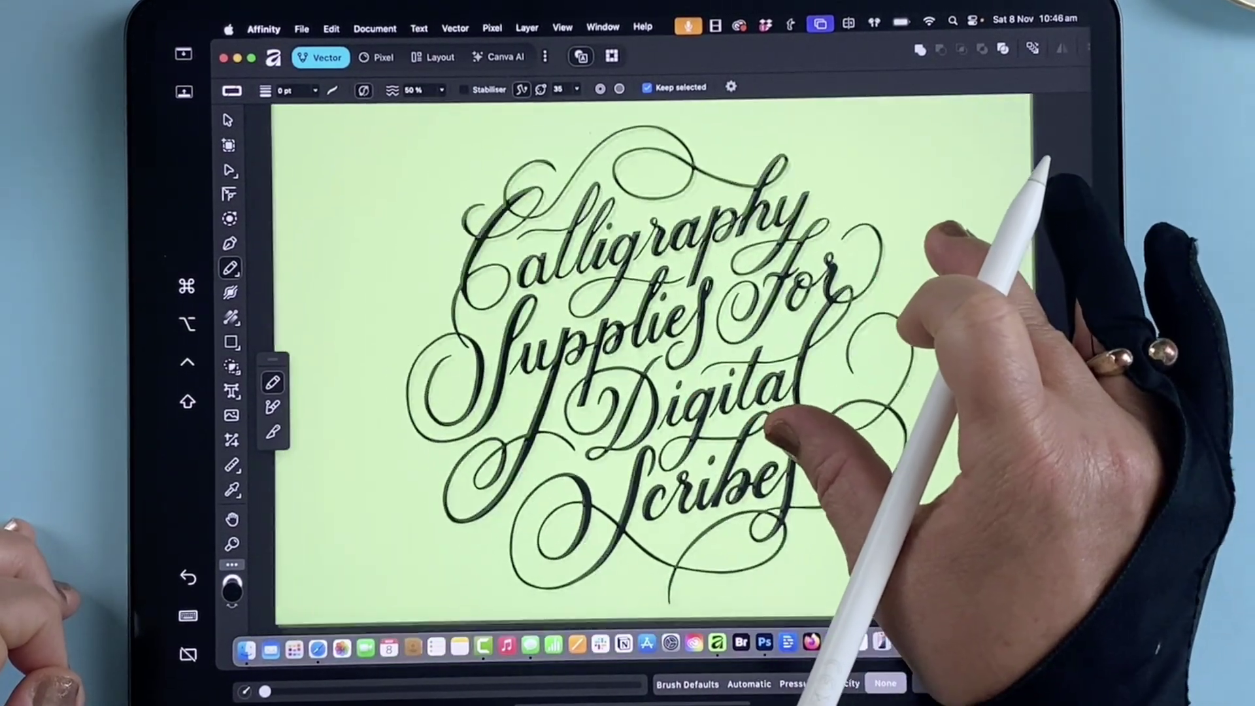
pyautogui.press('super+a')
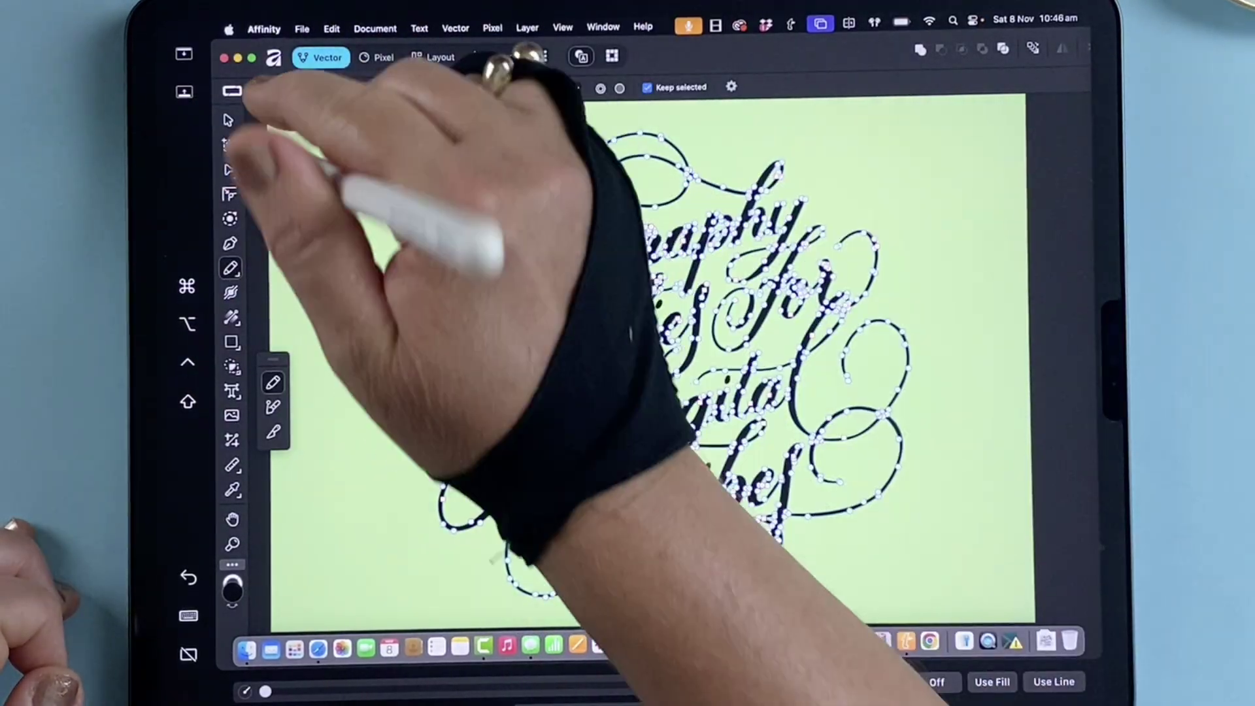
pyautogui.click(228, 120)
pyautogui.click(317, 147)
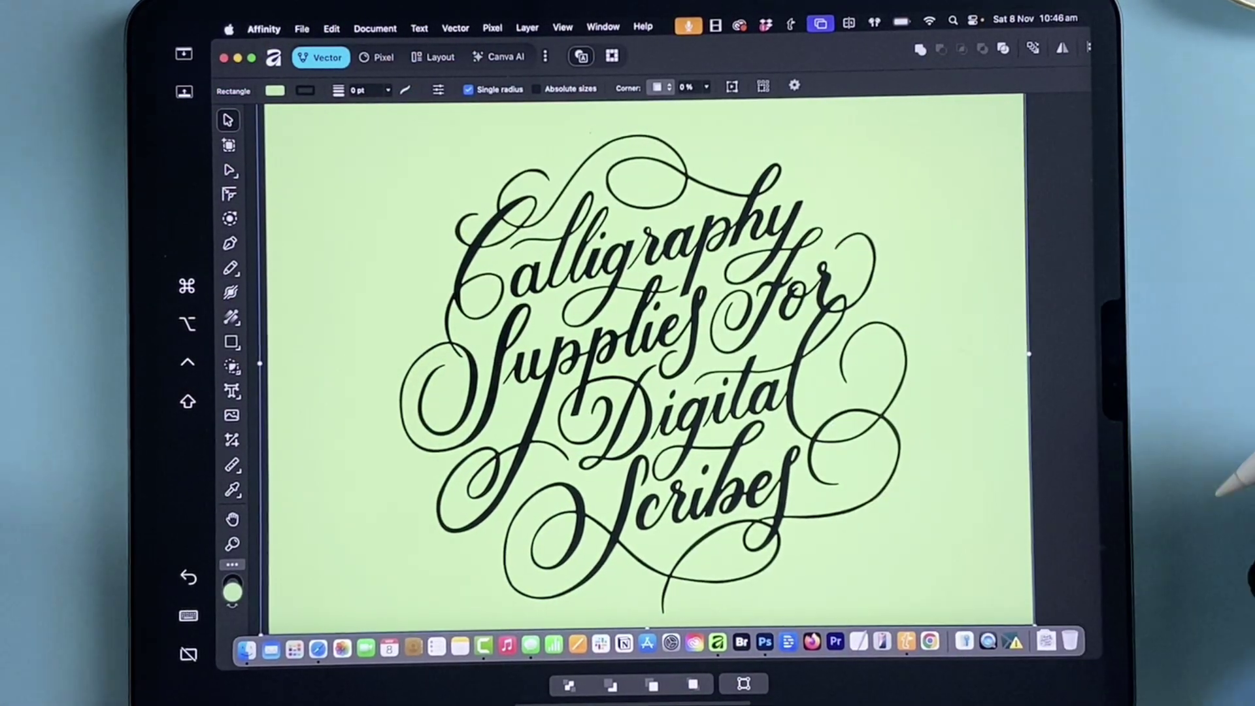